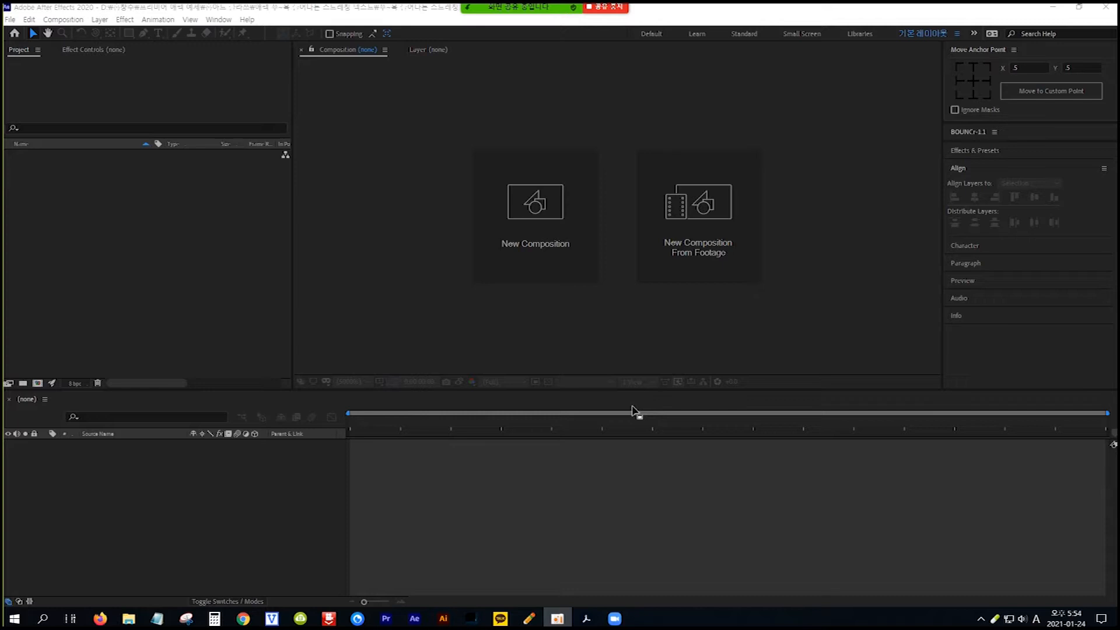
Step: Create a composition named 자음 모음 분리 텍스트 모션 with the HDTV 1080 29.97 preset
left_click(538, 202)
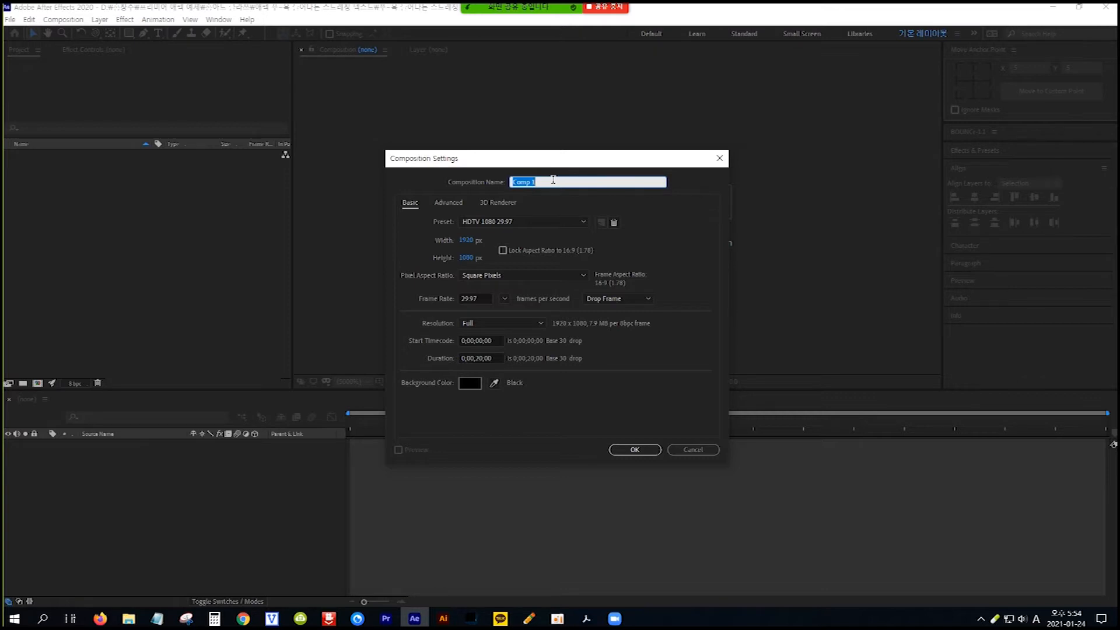
key("Hangul")
type("자")
type("습 모둘")
type(" 본")
type("리 텍스트")
type(" 모션")
left_click(582, 222)
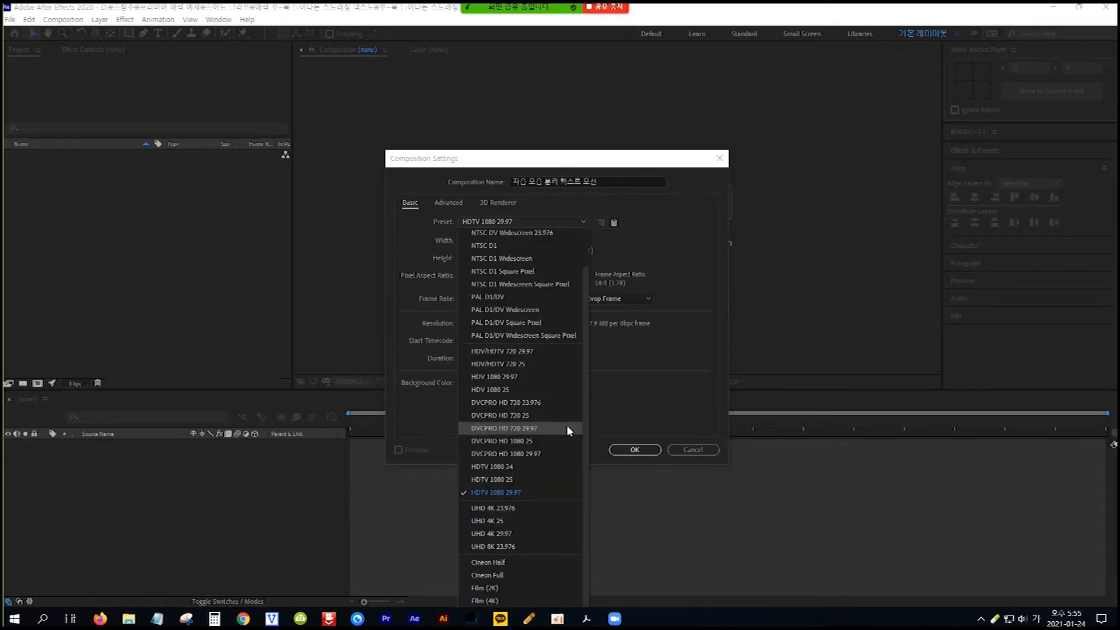
left_click(552, 492)
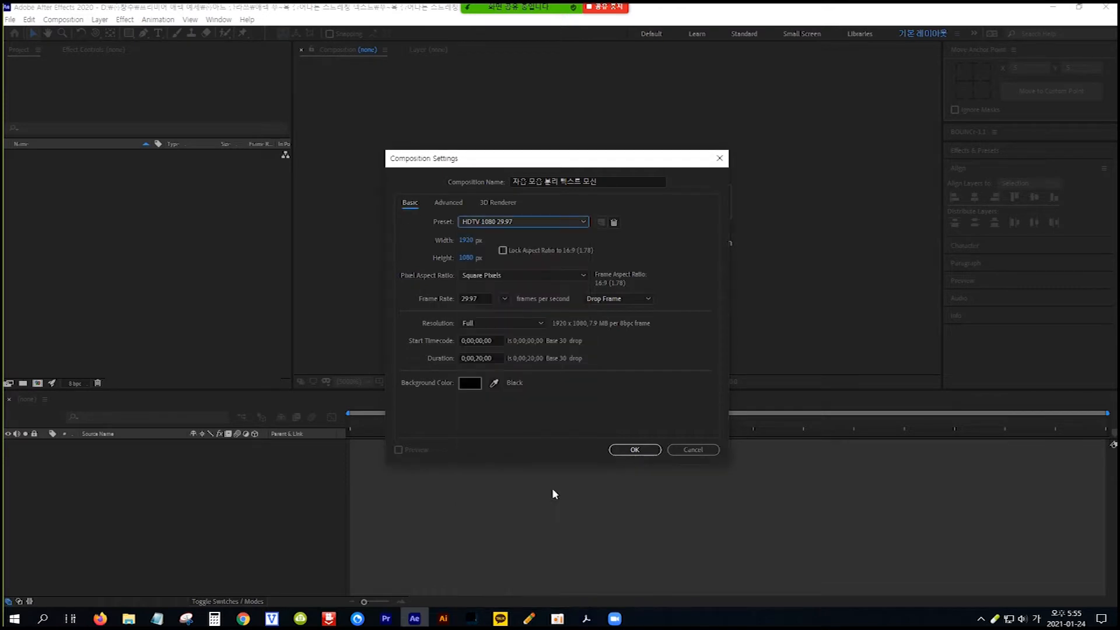
left_click(640, 451)
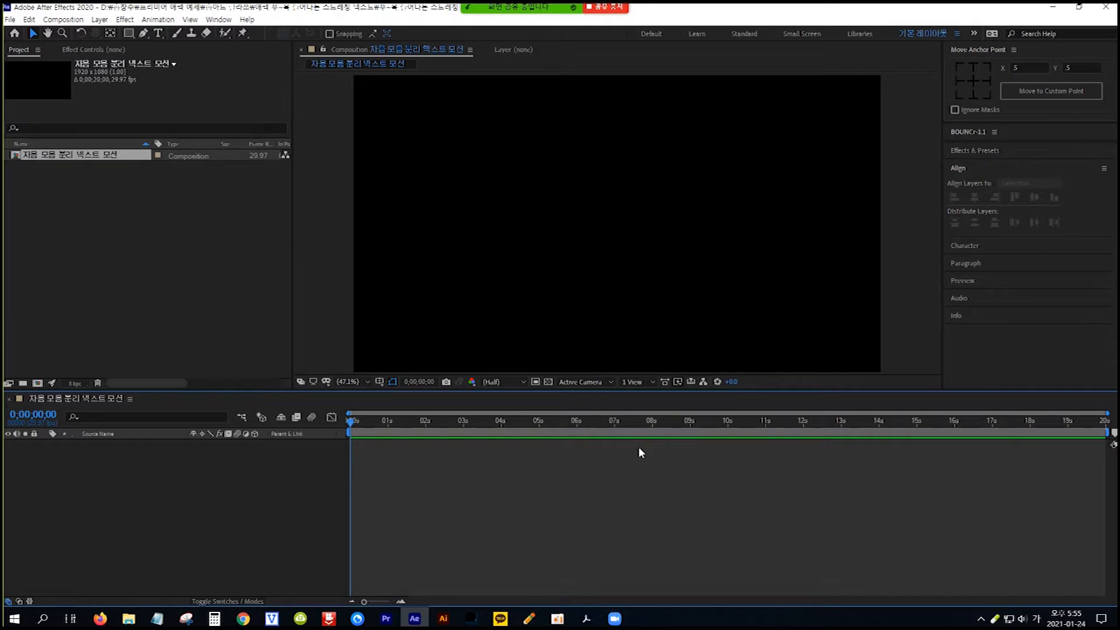
Step: Add a text layer reading 자음 in the composition and finish text editing
left_click(160, 35)
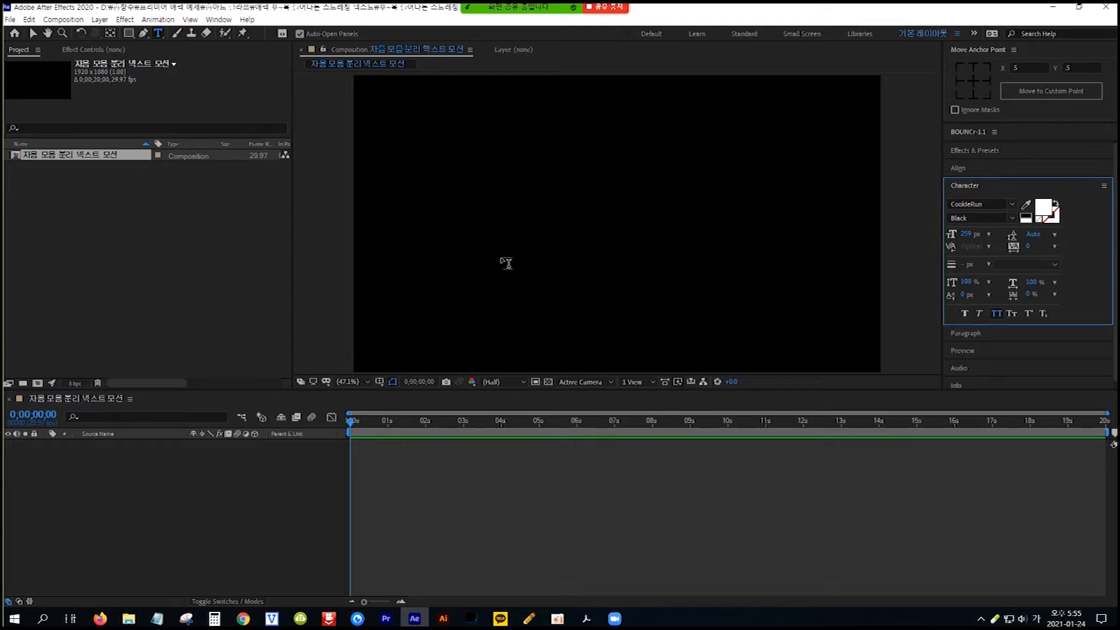
left_click(502, 263)
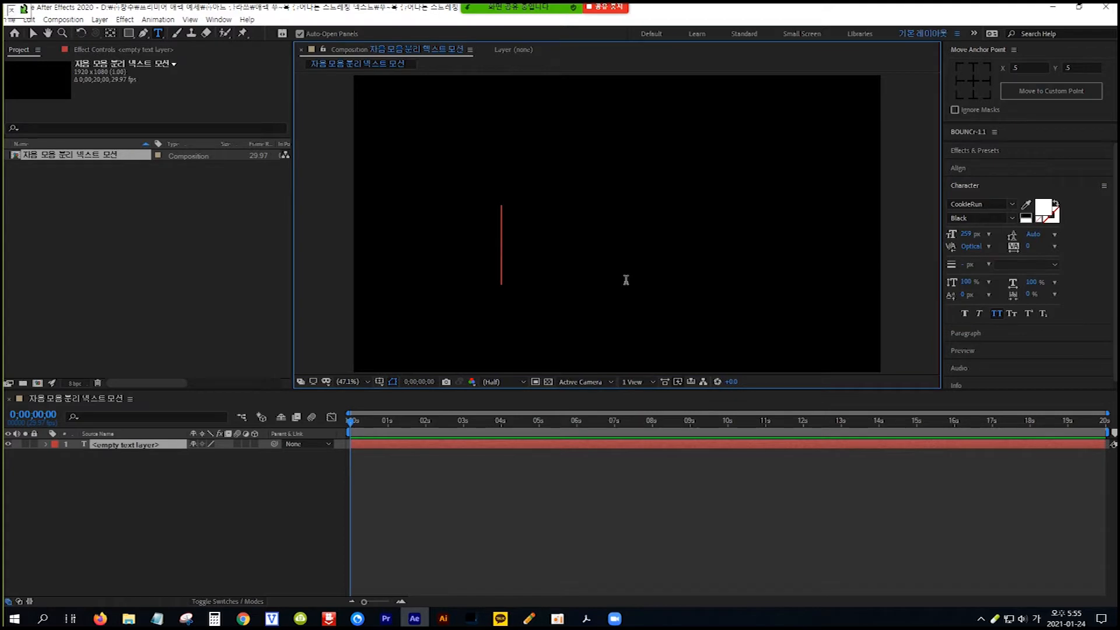
type("자음")
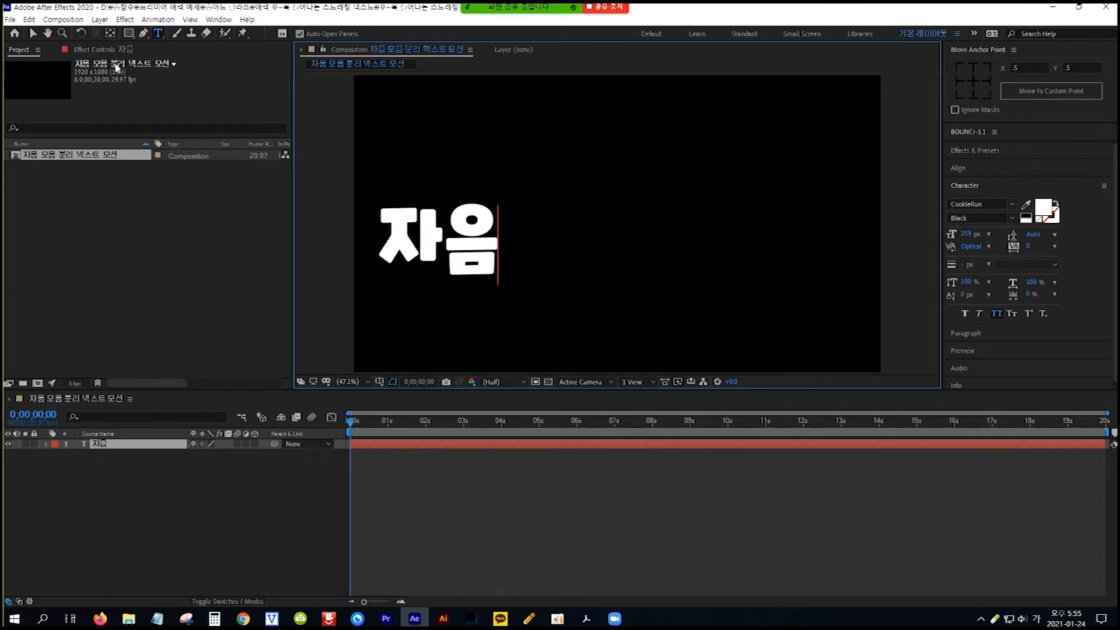
left_click(34, 35)
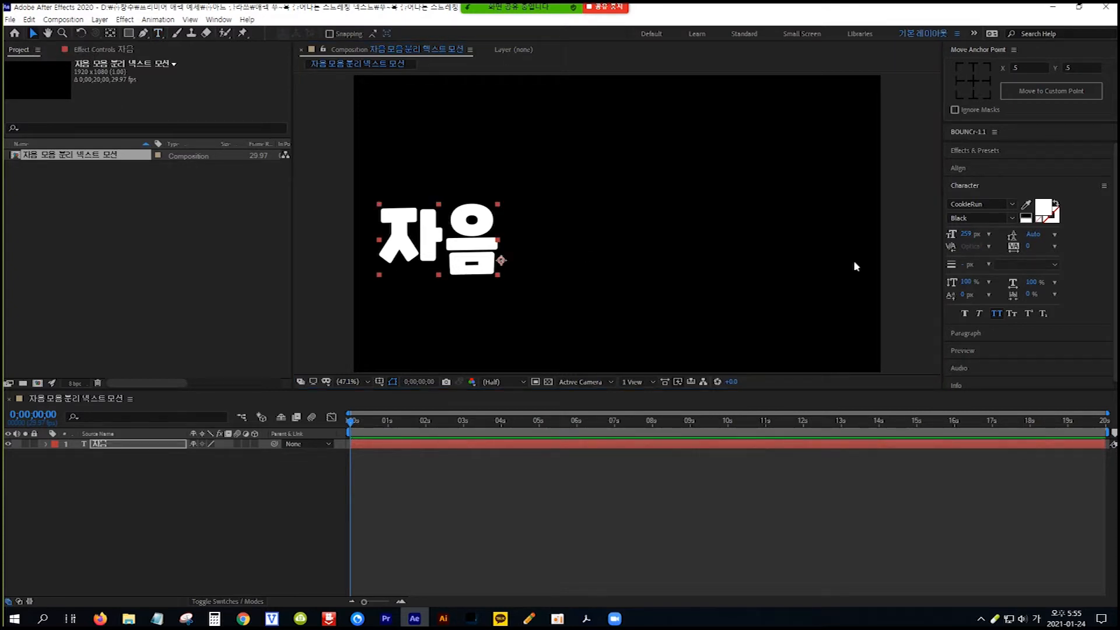
Step: Align the 자음 text layer to the horizontal and vertical center of the composition
left_click(992, 167)
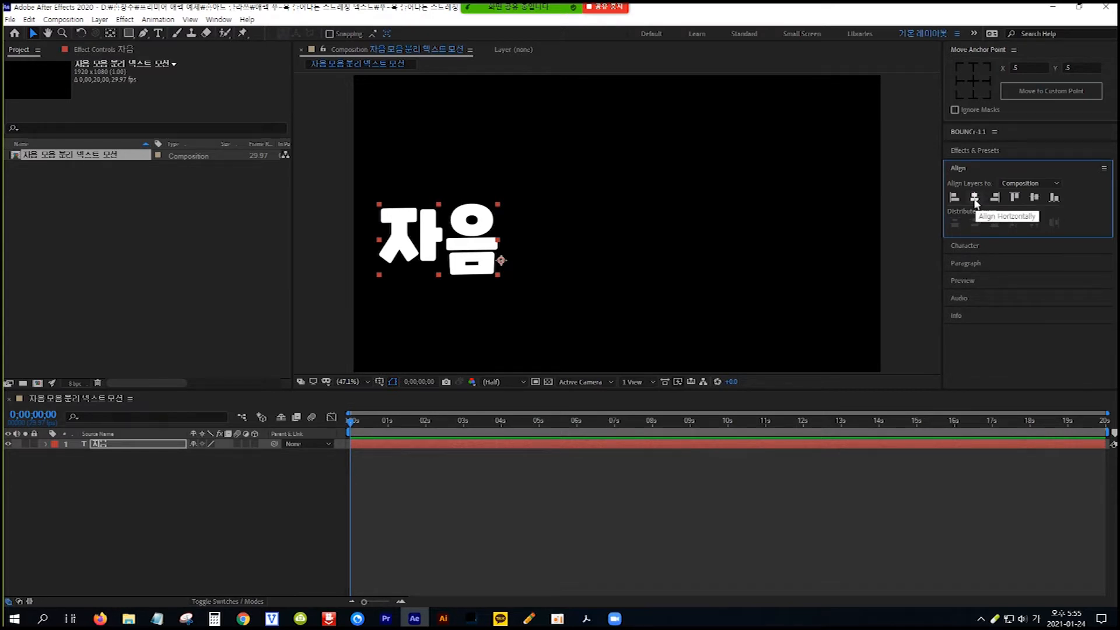
left_click(976, 200)
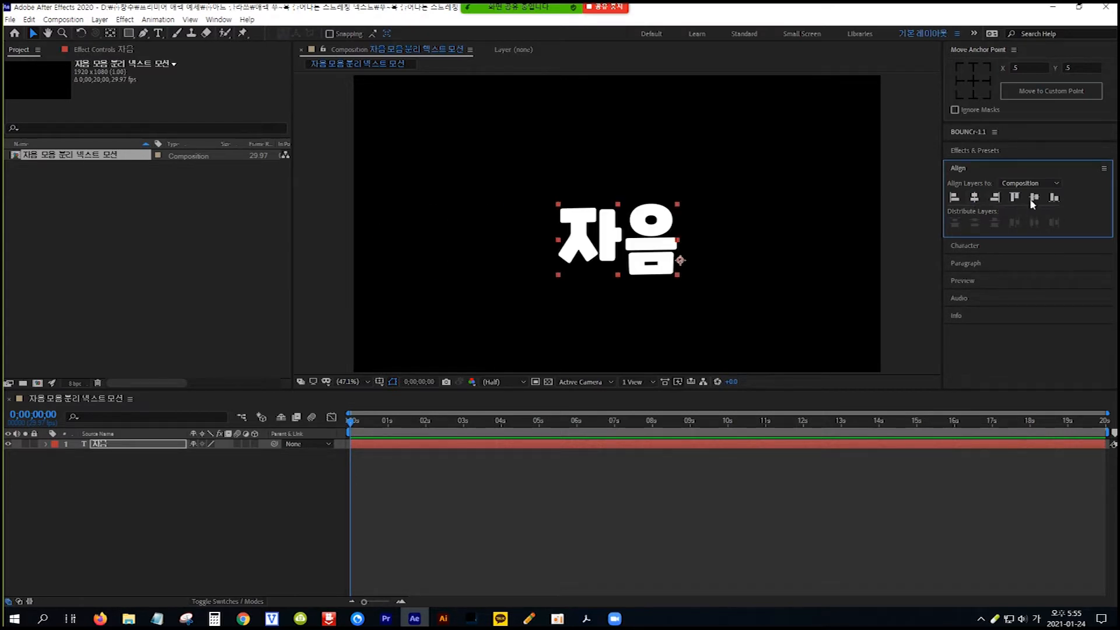
left_click(1035, 198)
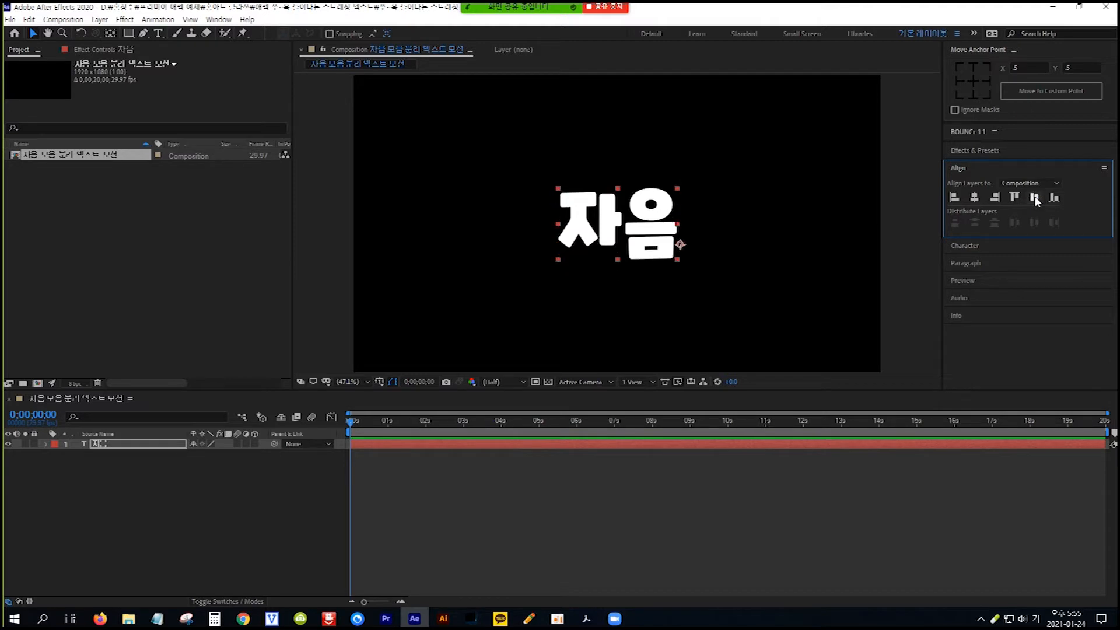
Step: Center-align the 자음 paragraph and move the layer's anchor point to the middle of the text
left_click(991, 261)
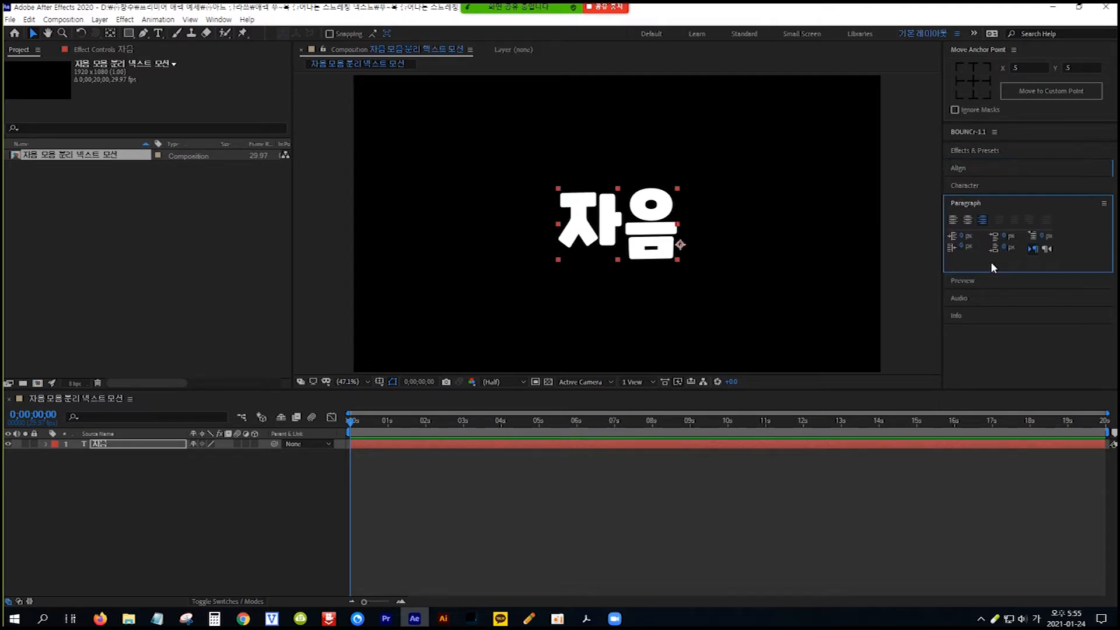
left_click(968, 220)
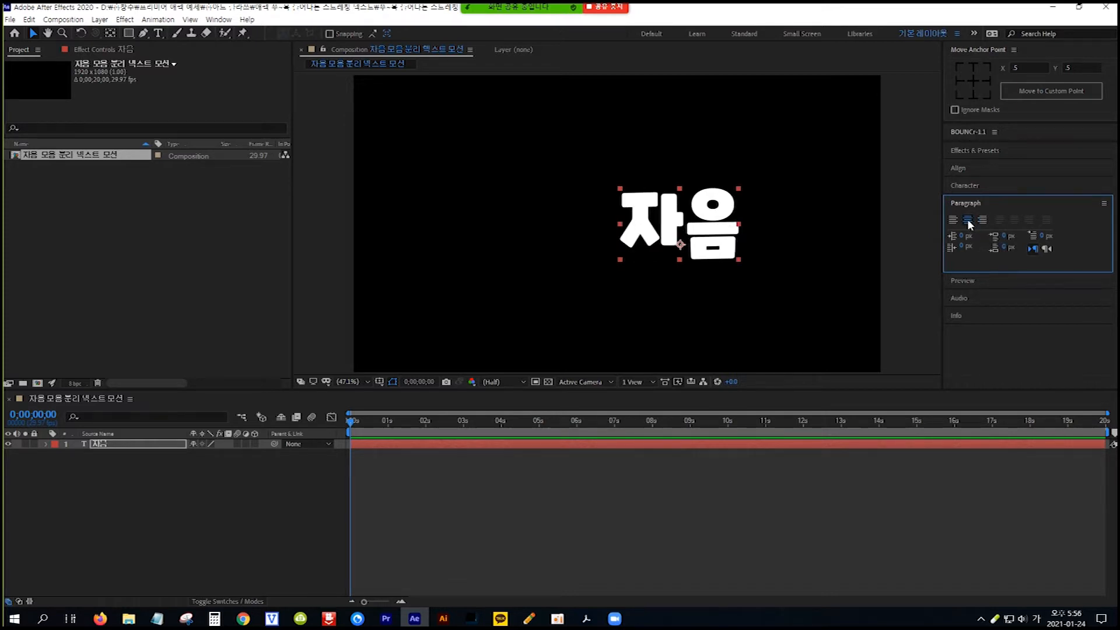
left_click(972, 81)
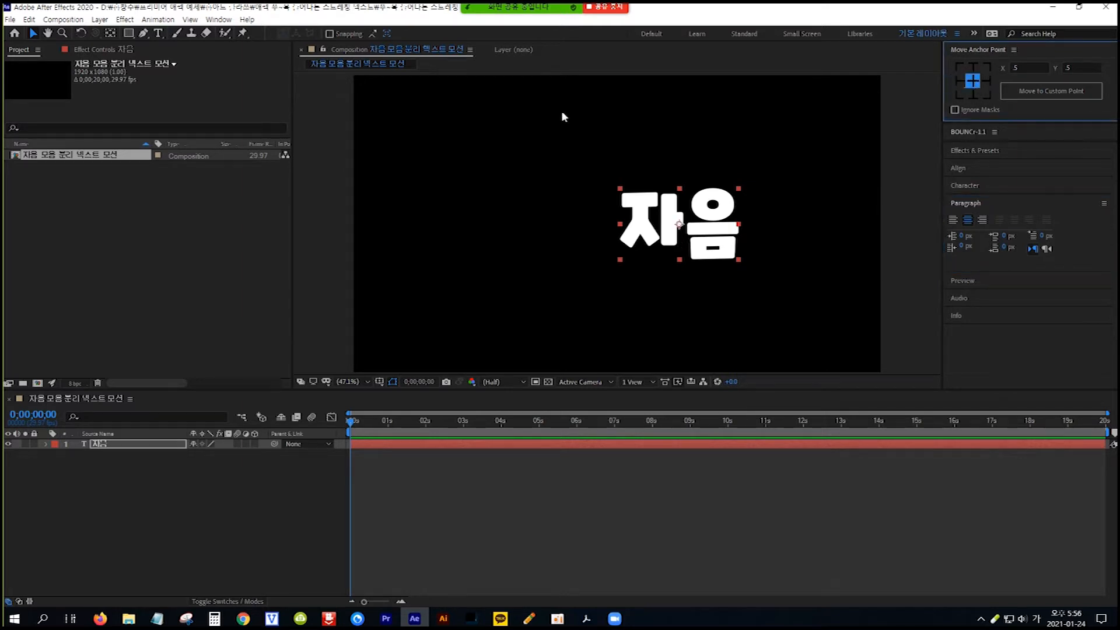
left_click(110, 32)
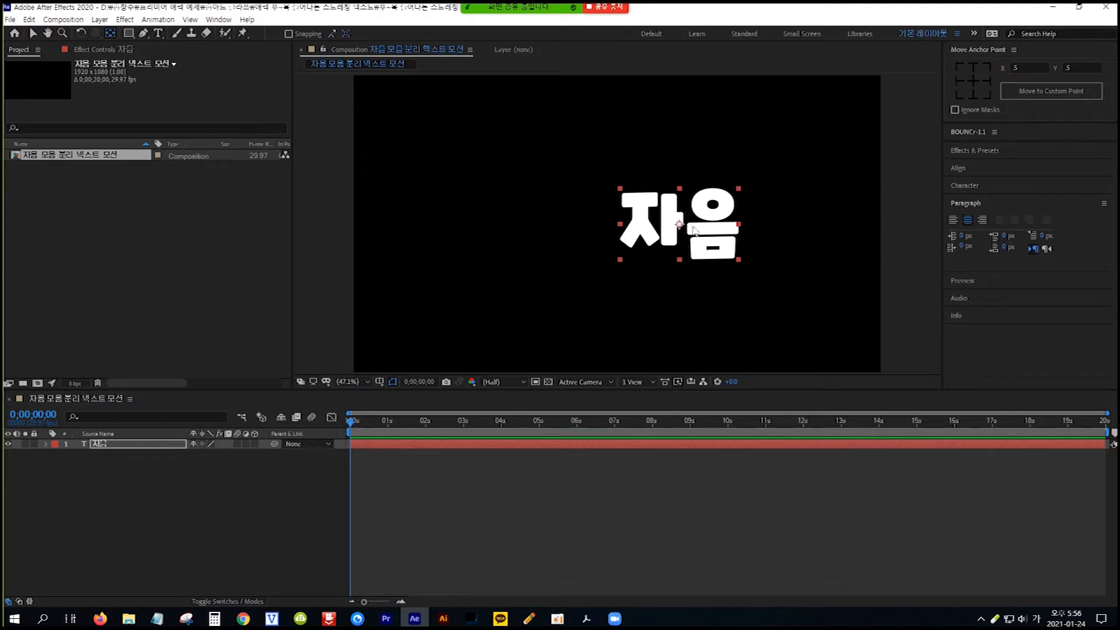
Step: Recenter the 자음 text layer horizontally in the composition
left_click(983, 167)
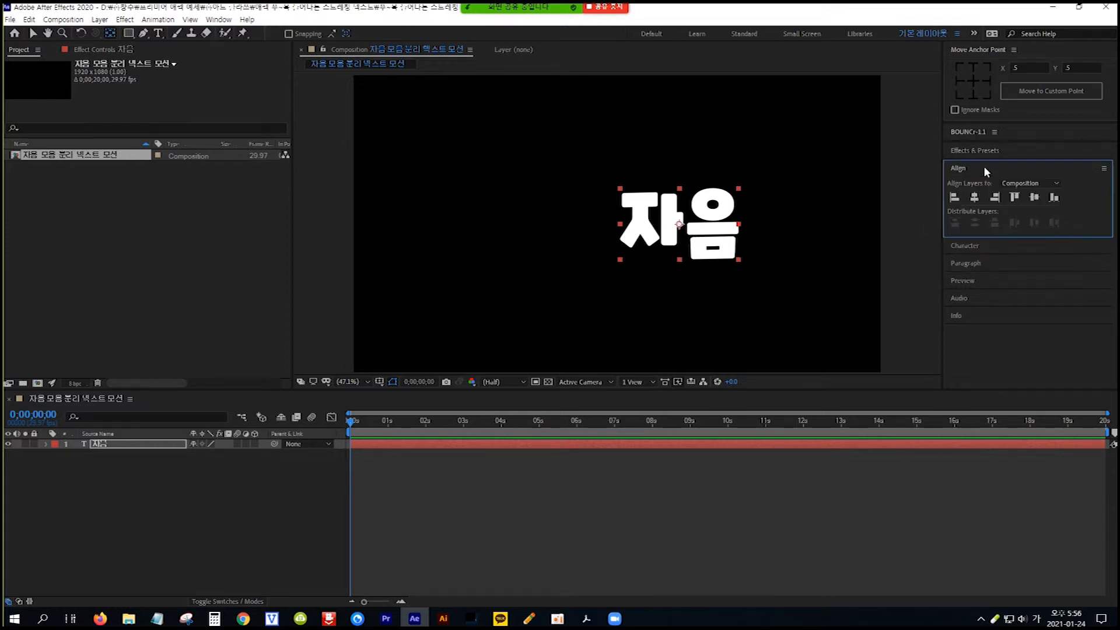
left_click(975, 198)
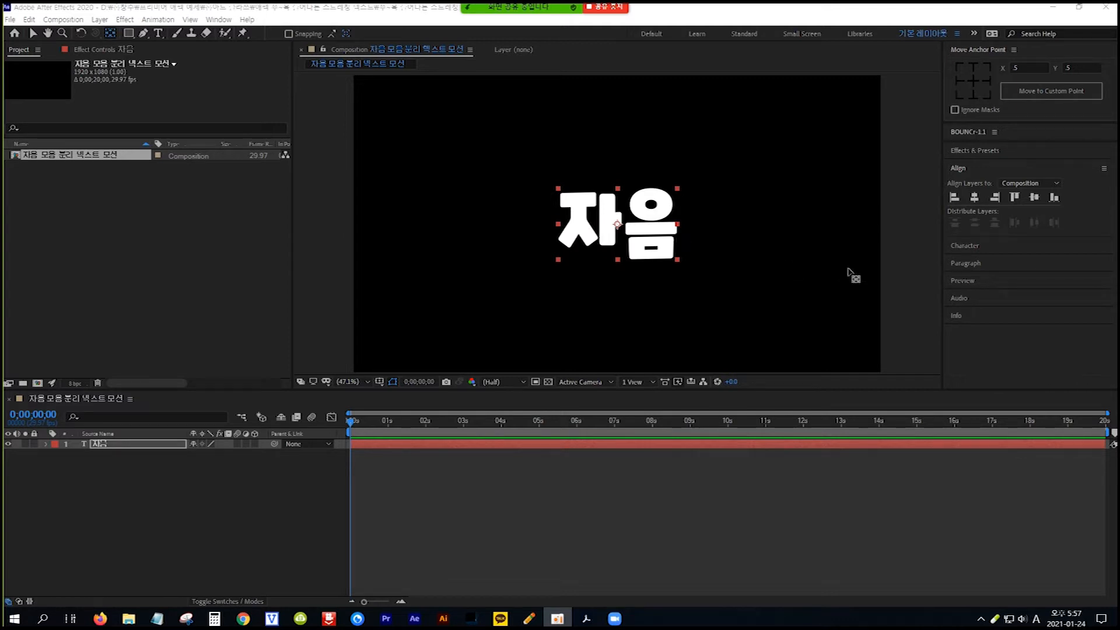
Step: Filter the font list to favorites and set the 자음 text to CookieRun Regular
left_click(990, 249)
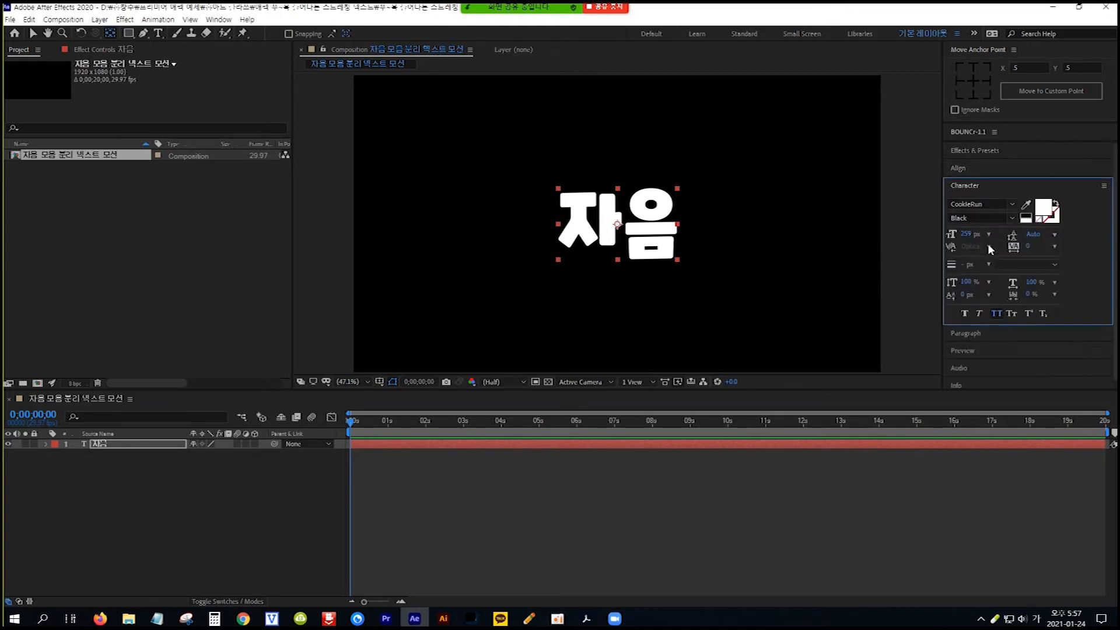
left_click(1012, 206)
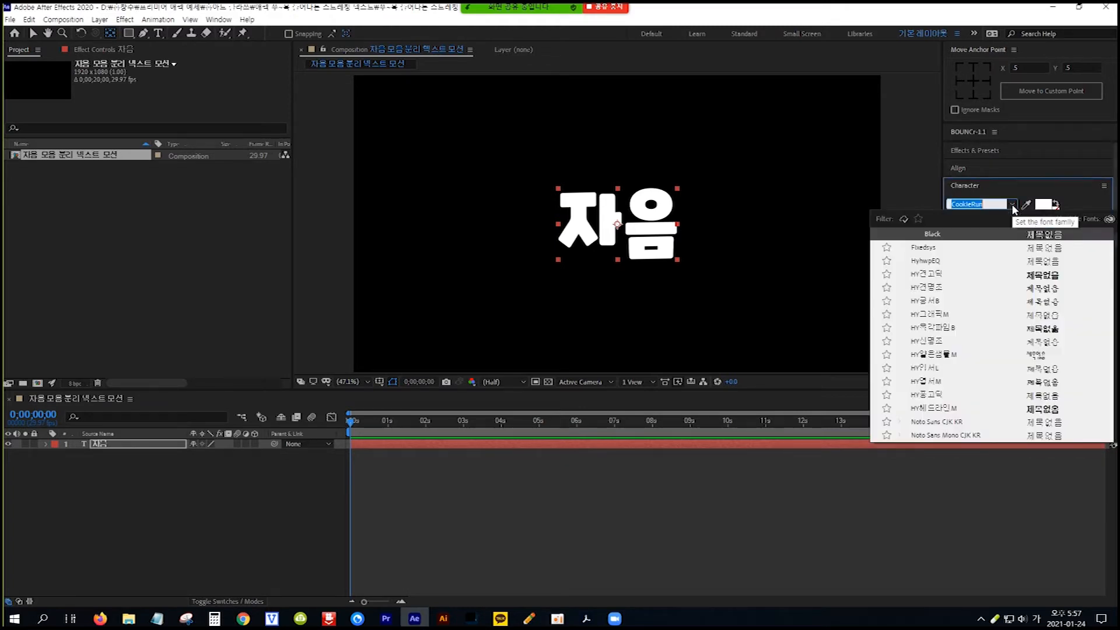
left_click(919, 219)
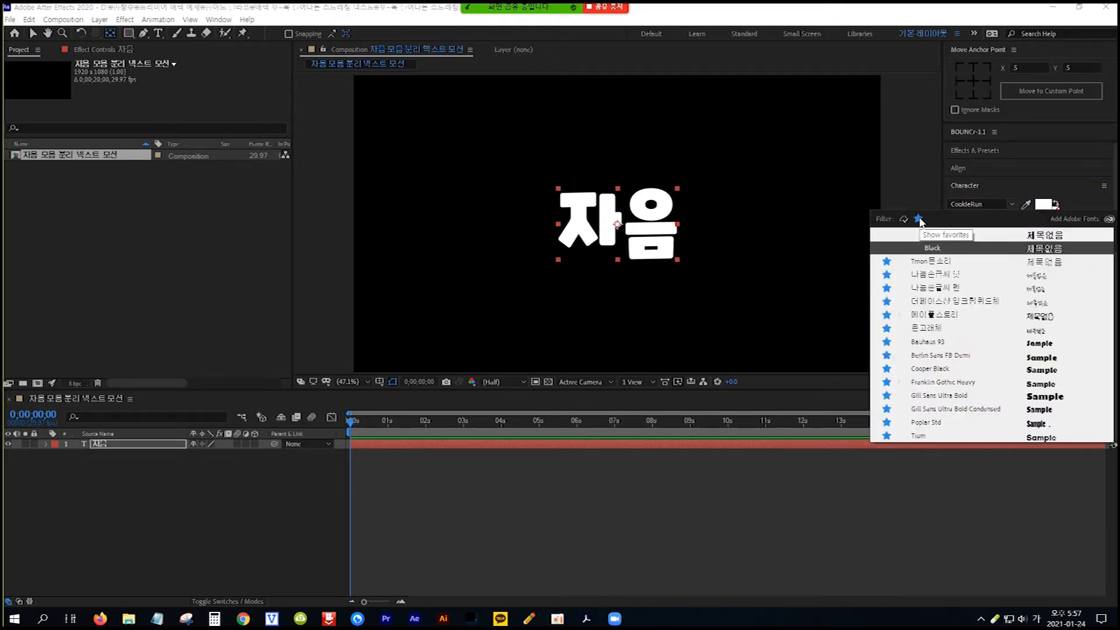
left_click(952, 274)
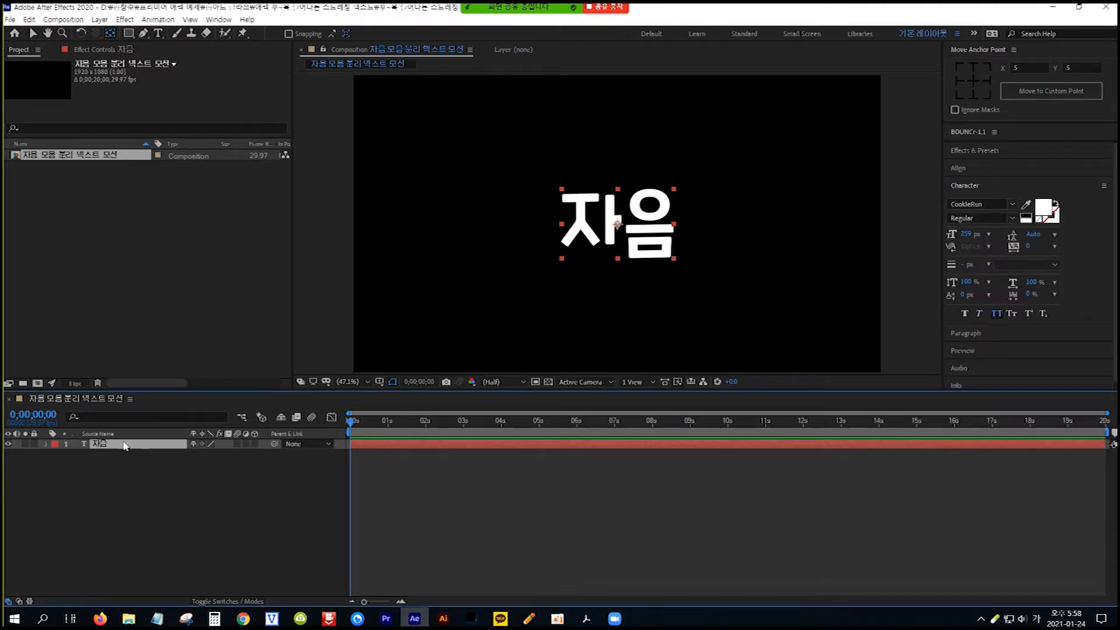
Step: Convert the 자음 text layer into a shape layer with Create Shapes from Text
right_click(130, 447)
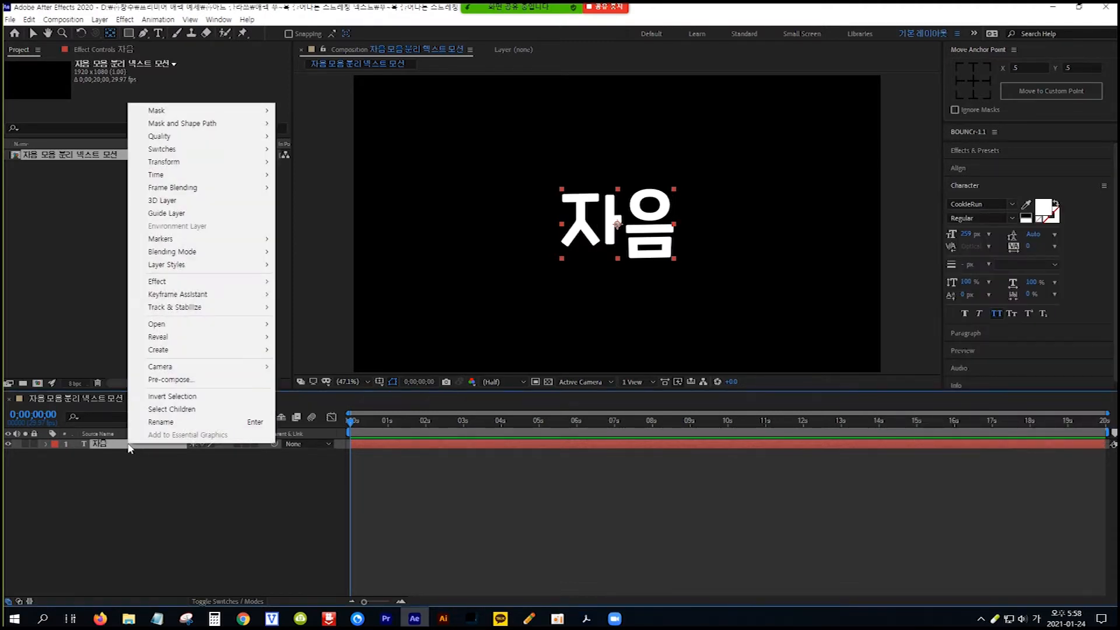
mouse_move(233, 349)
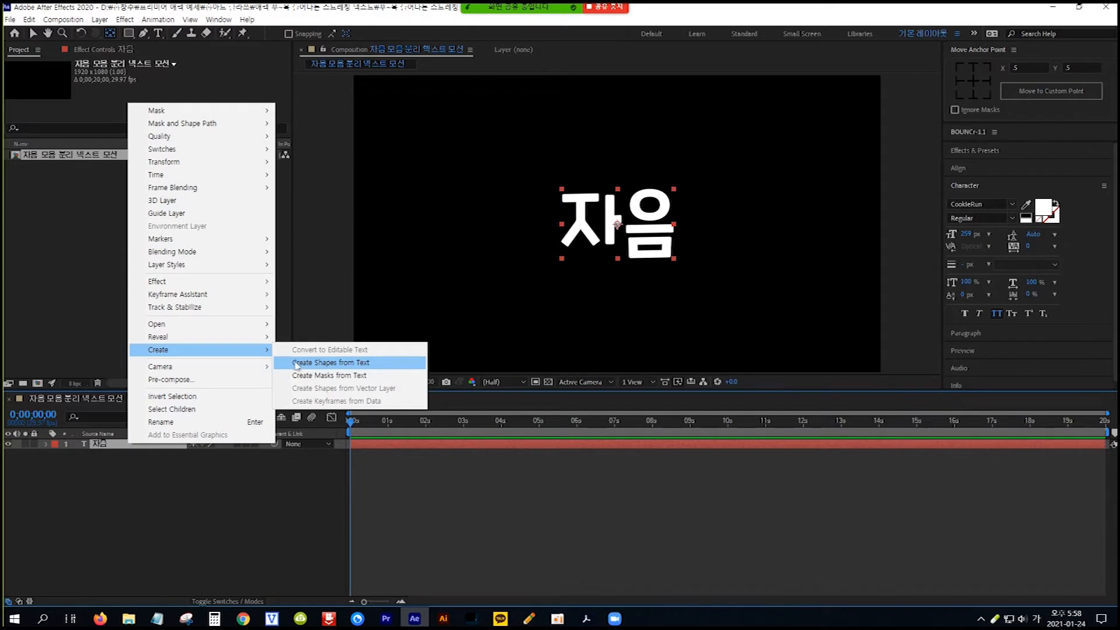
left_click(364, 363)
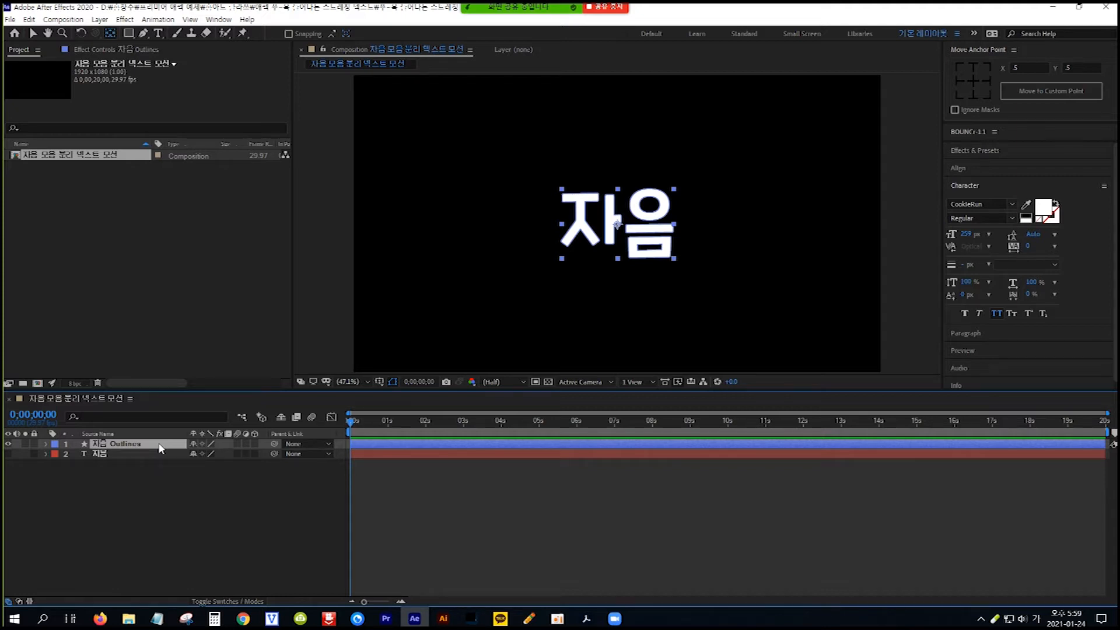
Step: Duplicate the 자음 Outlines layer four times, giving one outline layer for each letter part
key("ctrl+d")
key("ctrl+d")
key("ctrl+d")
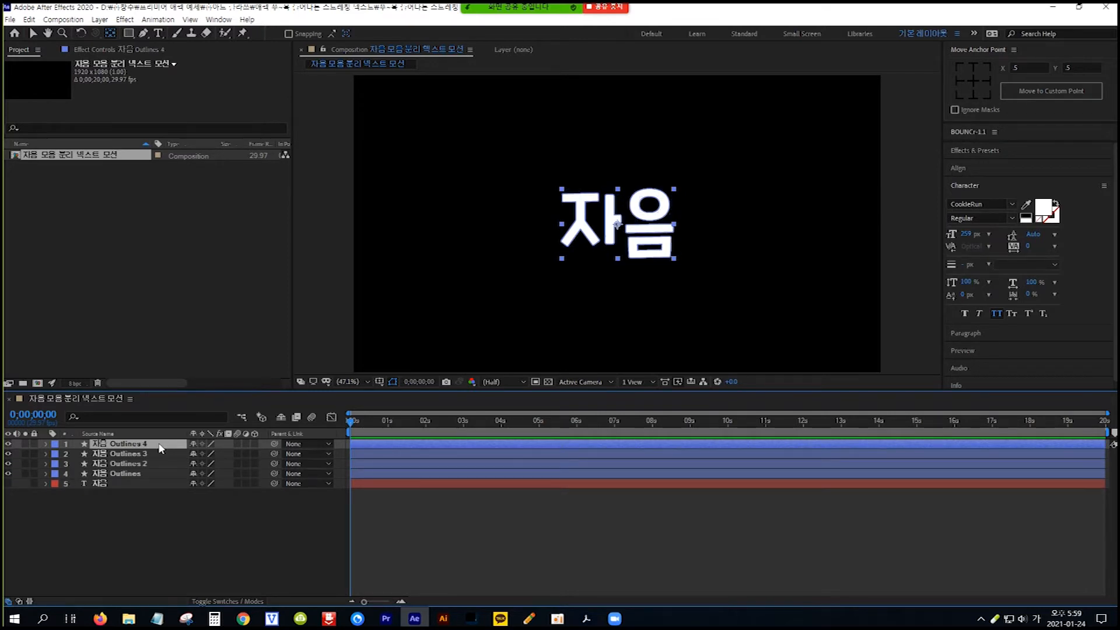
key("ctrl+d")
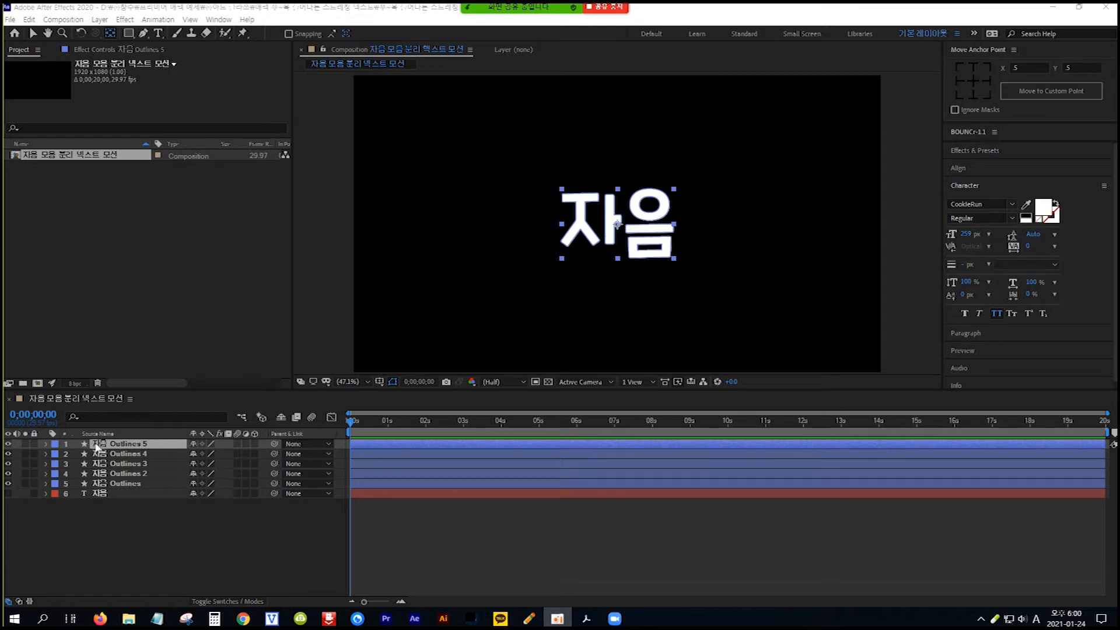
Step: Rename 자음 Outlines 5 as ㅈ and 자음 Outlines 4 as ㅏ
left_click(138, 447)
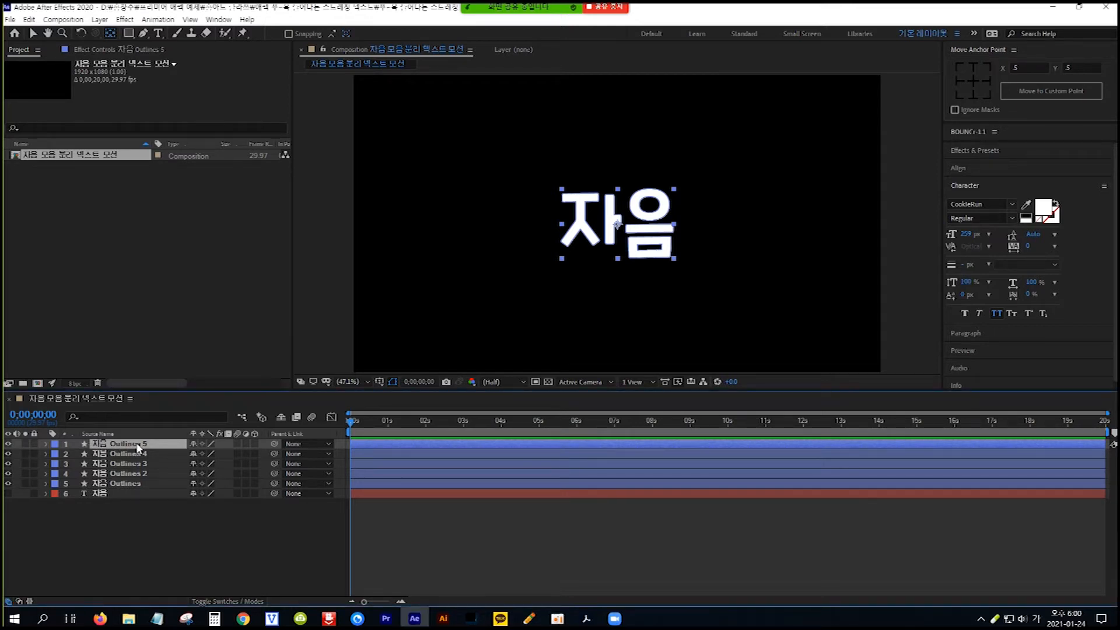
key("Return")
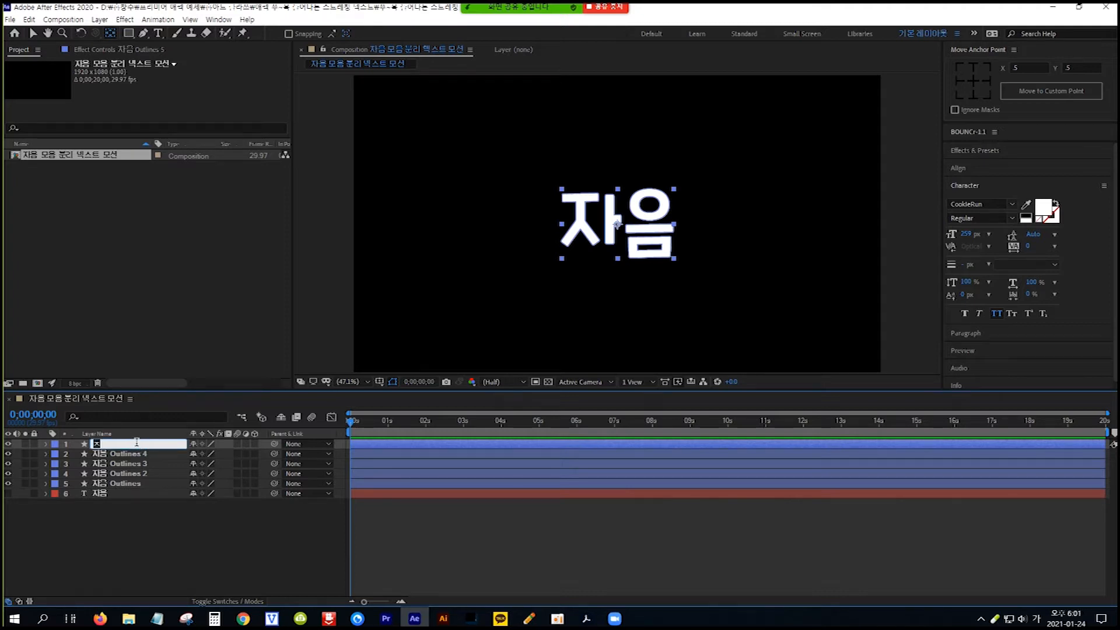
type("ㅈ")
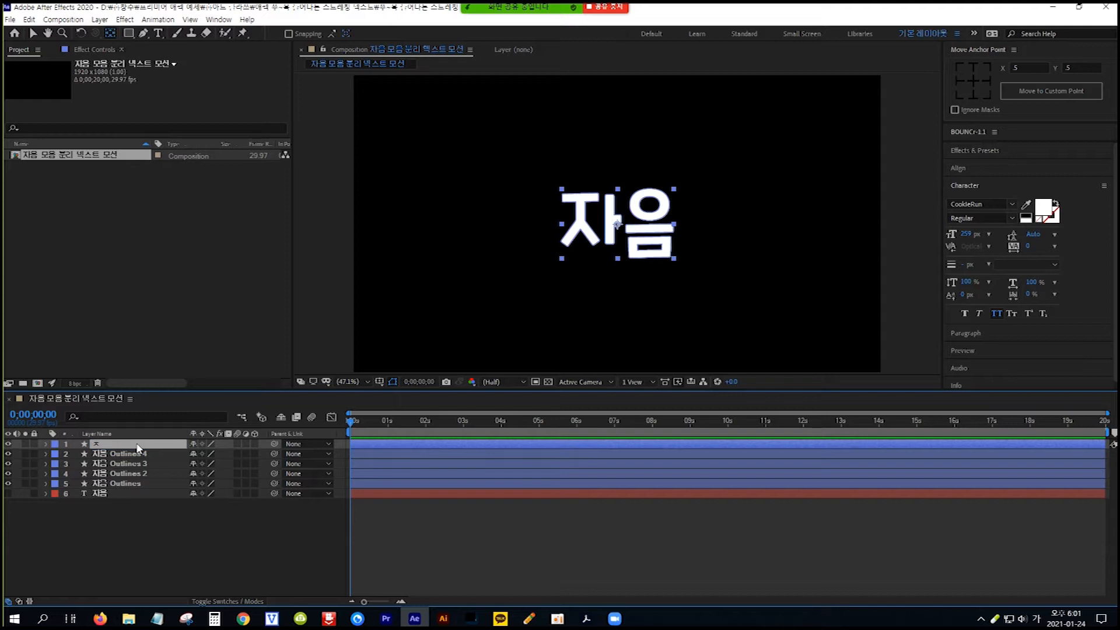
left_click(137, 452)
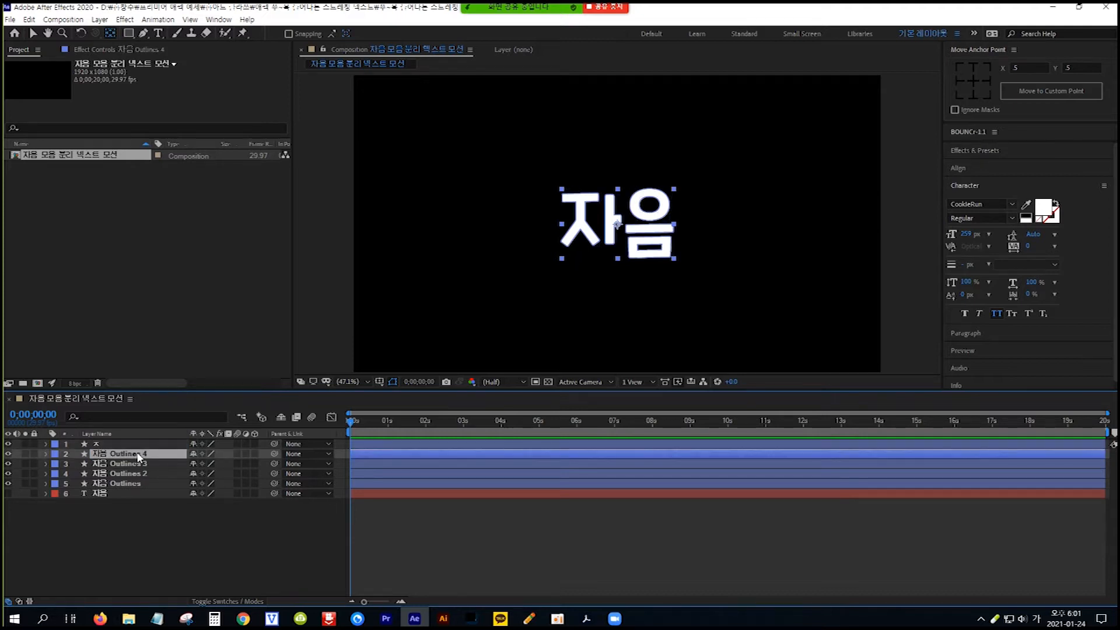
key("Return")
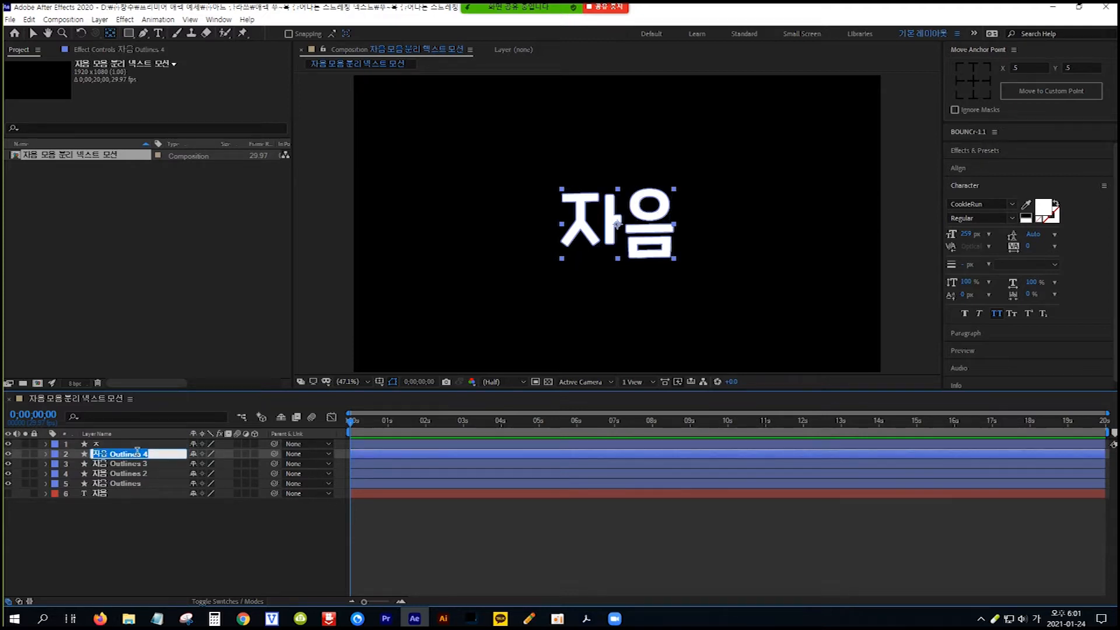
type("ㅣ")
key("Return")
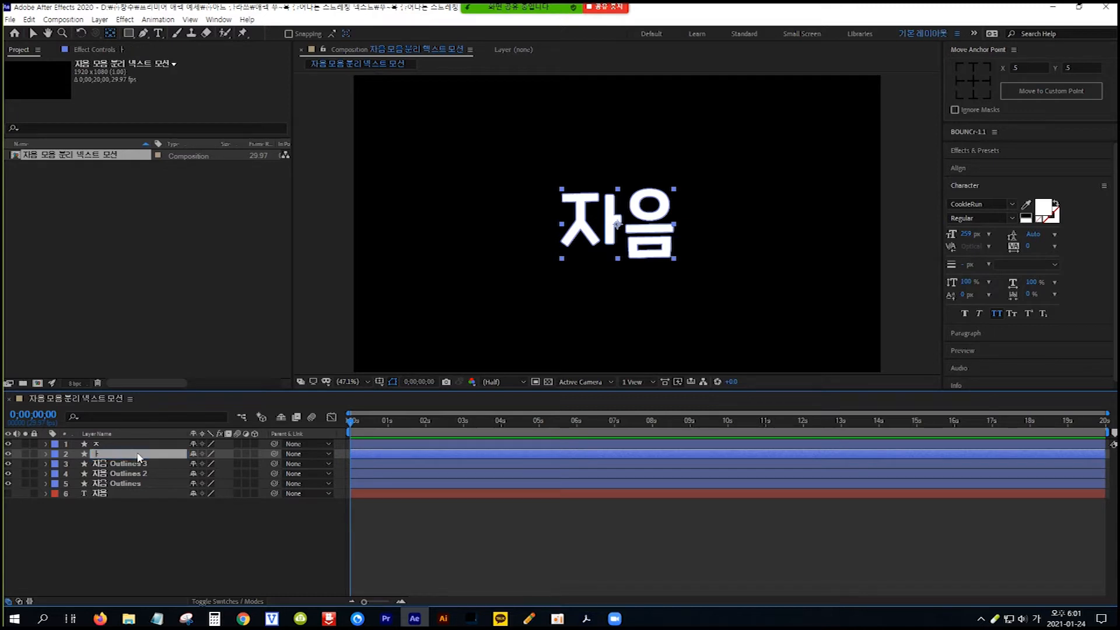
Step: Rename the 자음 Outlines 3 layer as ㅇ and the 자음 Outlines 2 layer as ㅡ
left_click(133, 465)
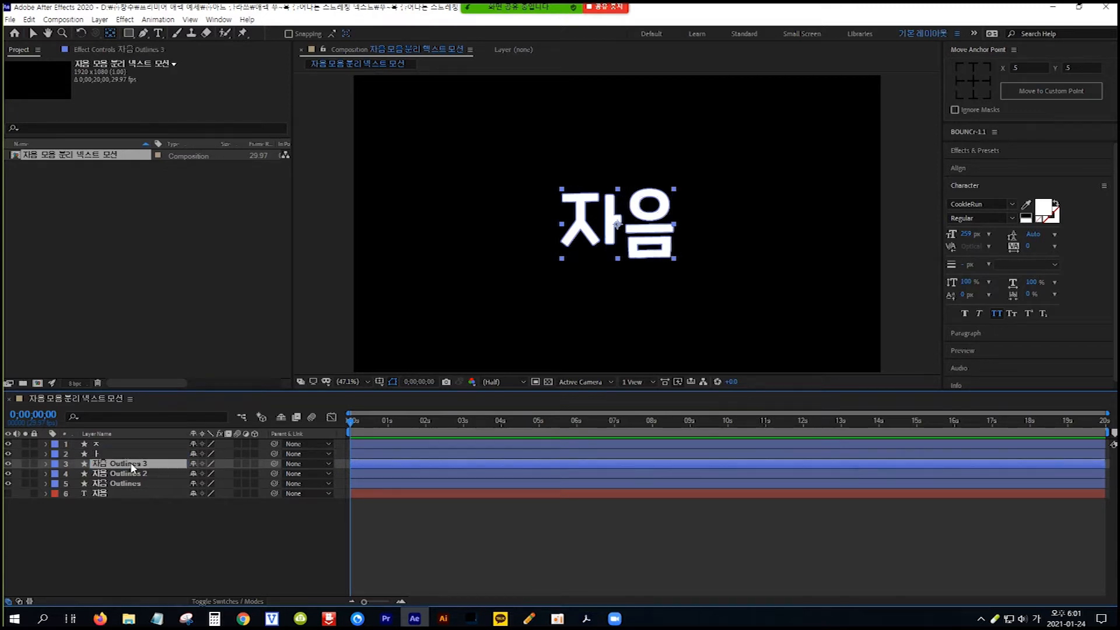
key("Return")
type("ㅇ")
key("Return")
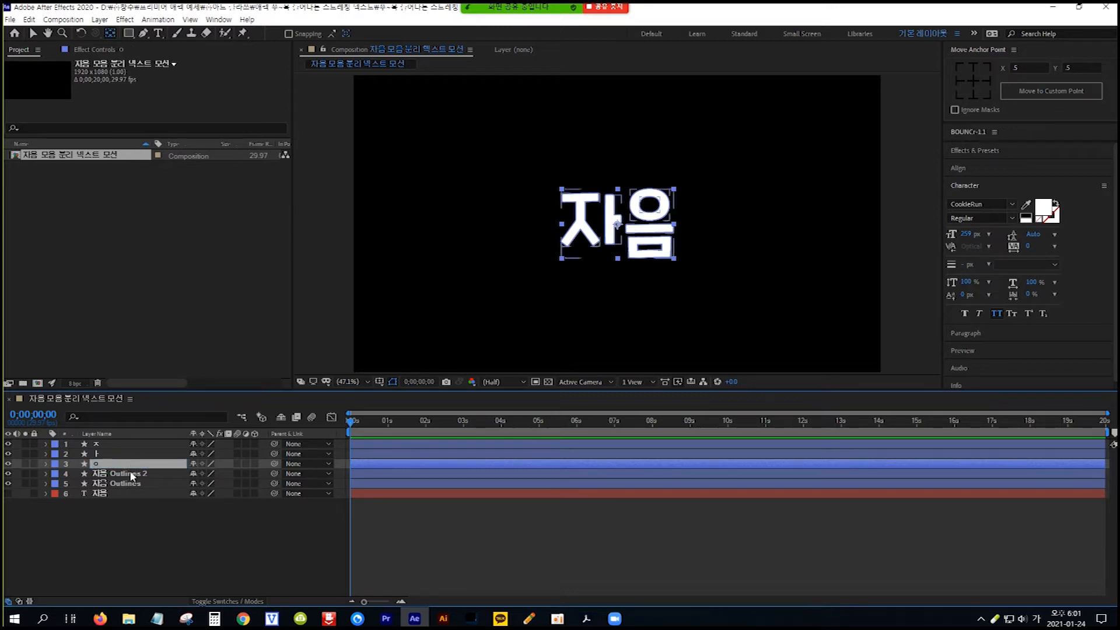
left_click(132, 474)
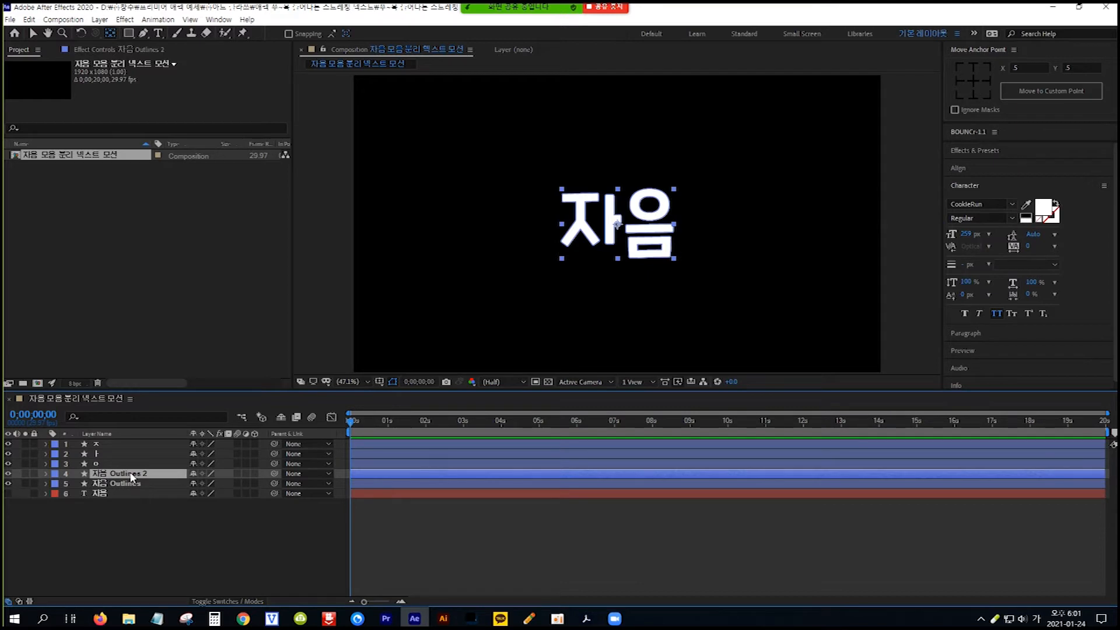
key("Return")
type("ㅡ")
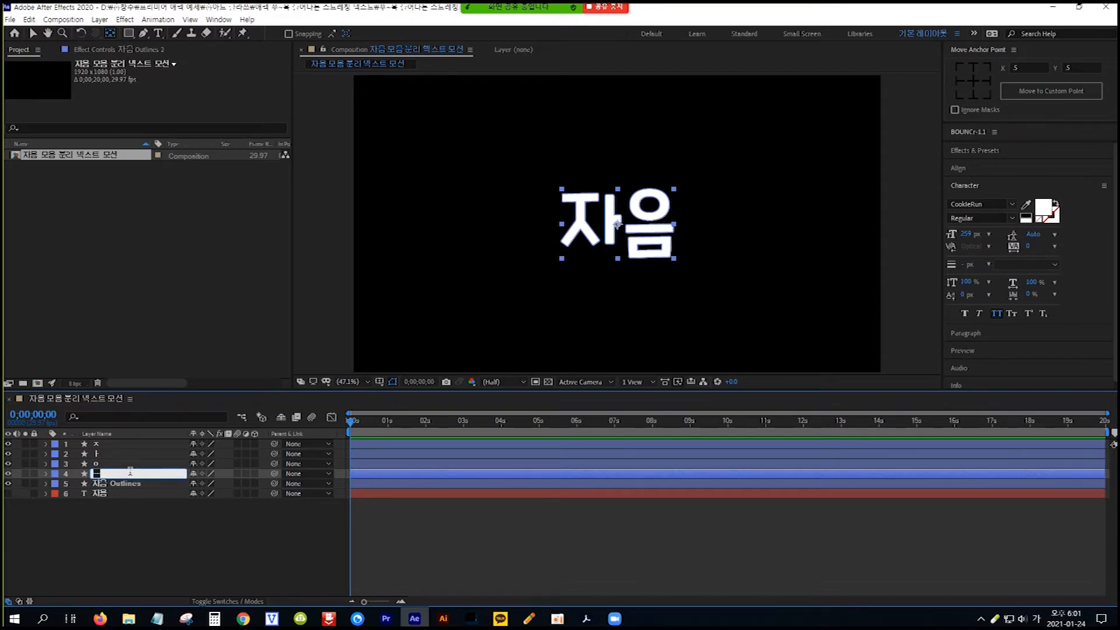
key("Return")
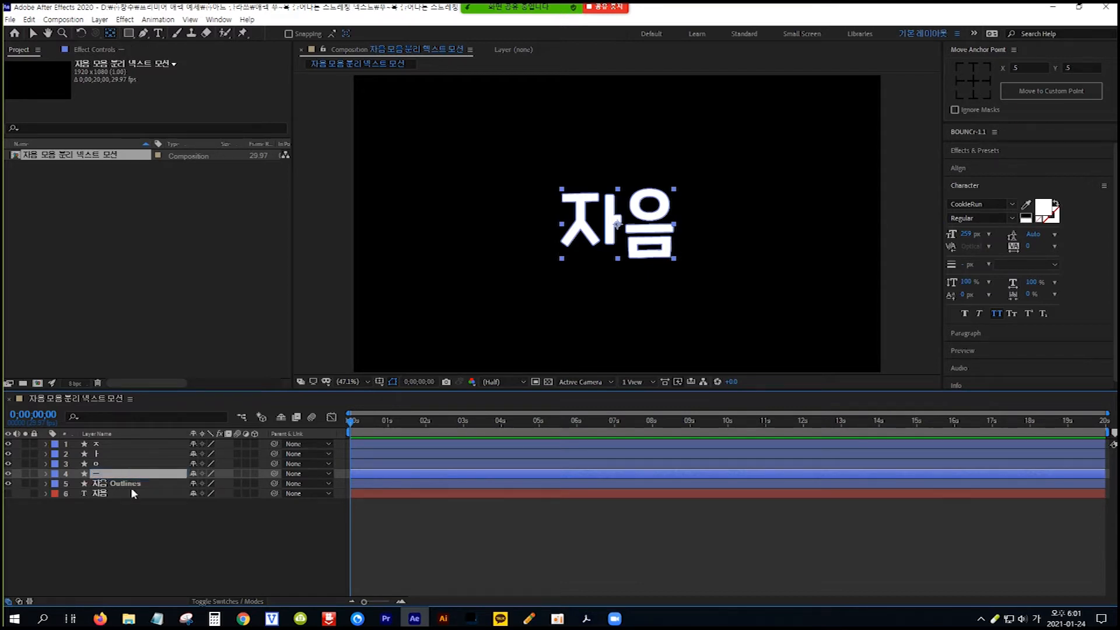
Step: Rename the last outline layer, 자음 Outlines, as ㅁ
left_click(131, 486)
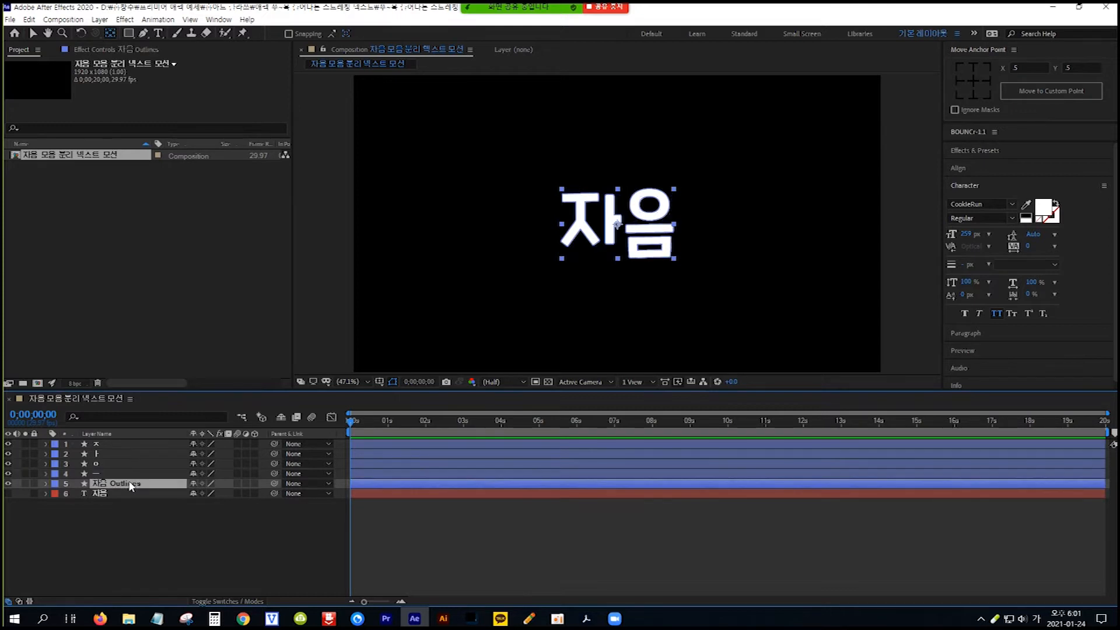
key("Return")
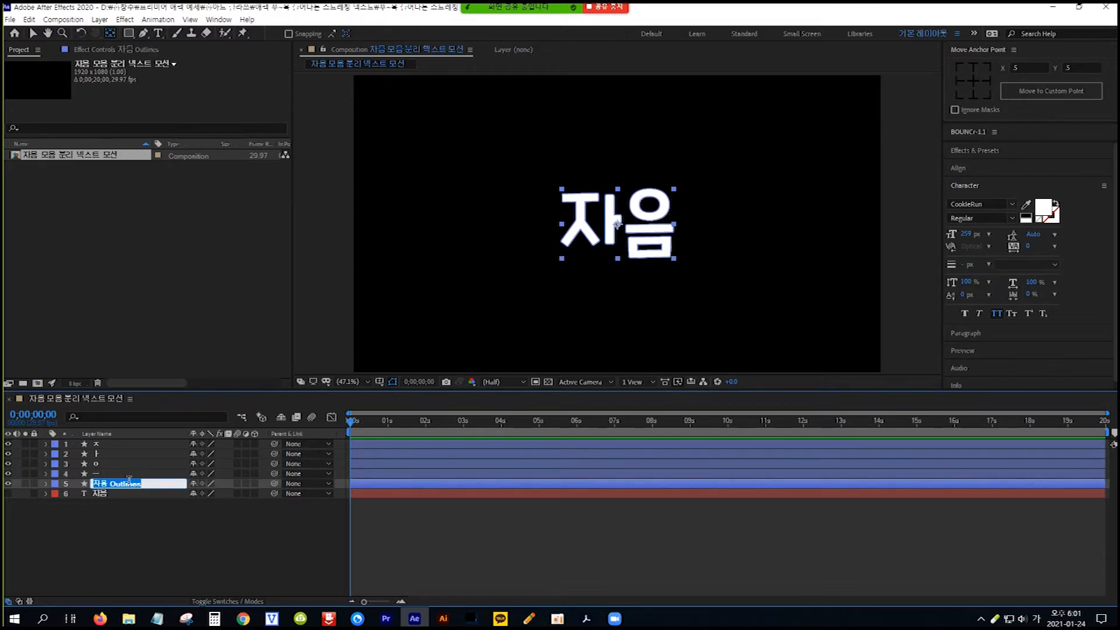
type("ㅁ")
key("Return")
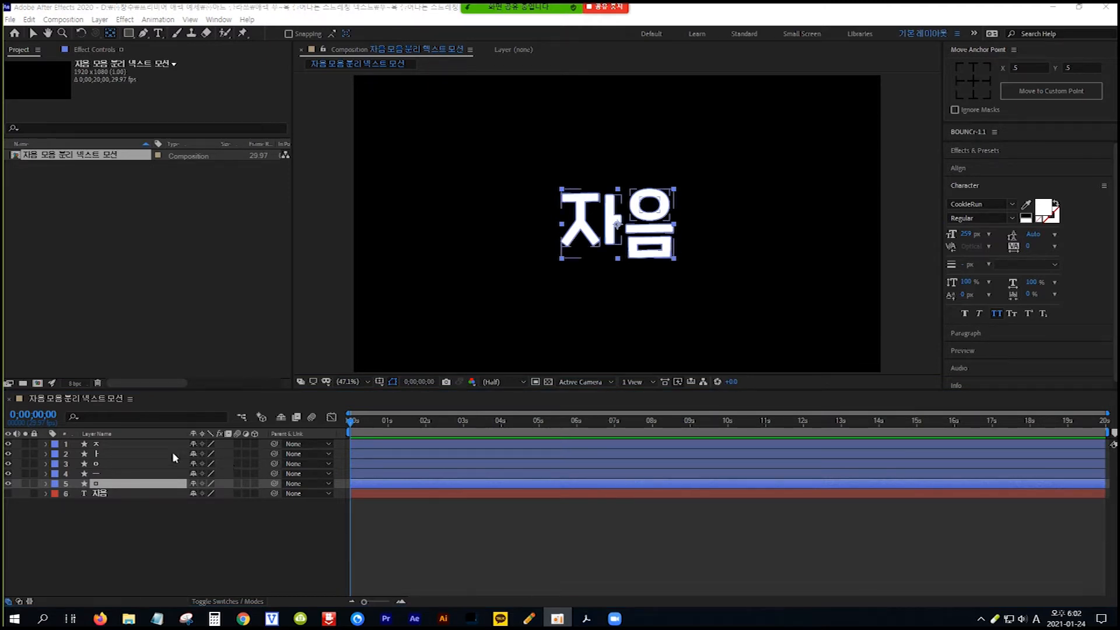
Step: Draw a rectangular mask on the ㅈ layer that encloses only the ㅈ consonant, using the Rectangle Tool in mask mode
left_click(133, 443)
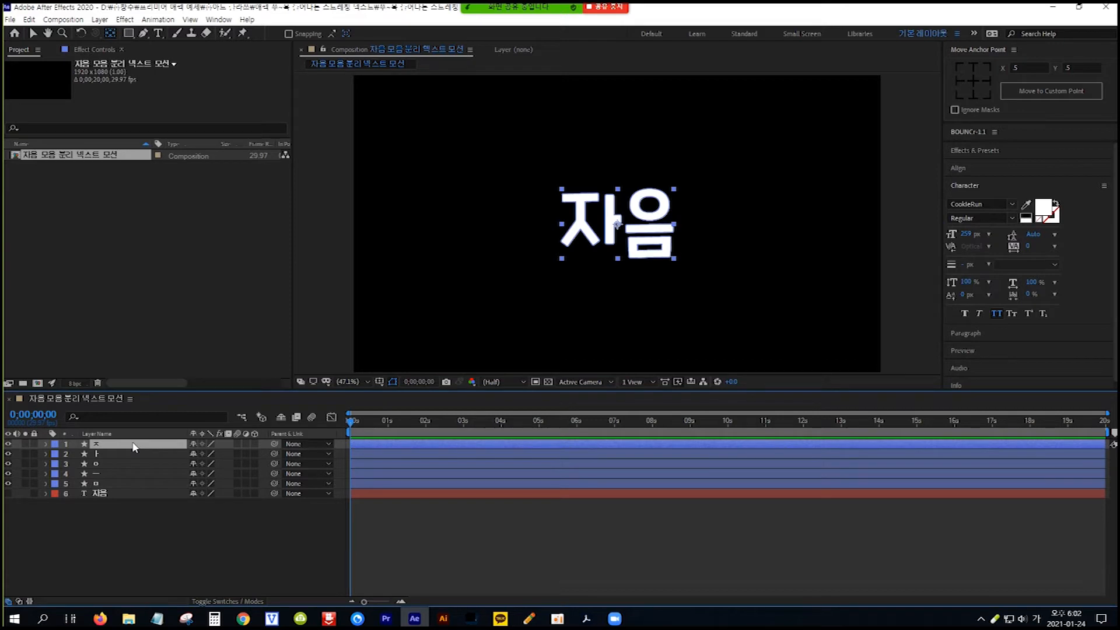
left_click(129, 33)
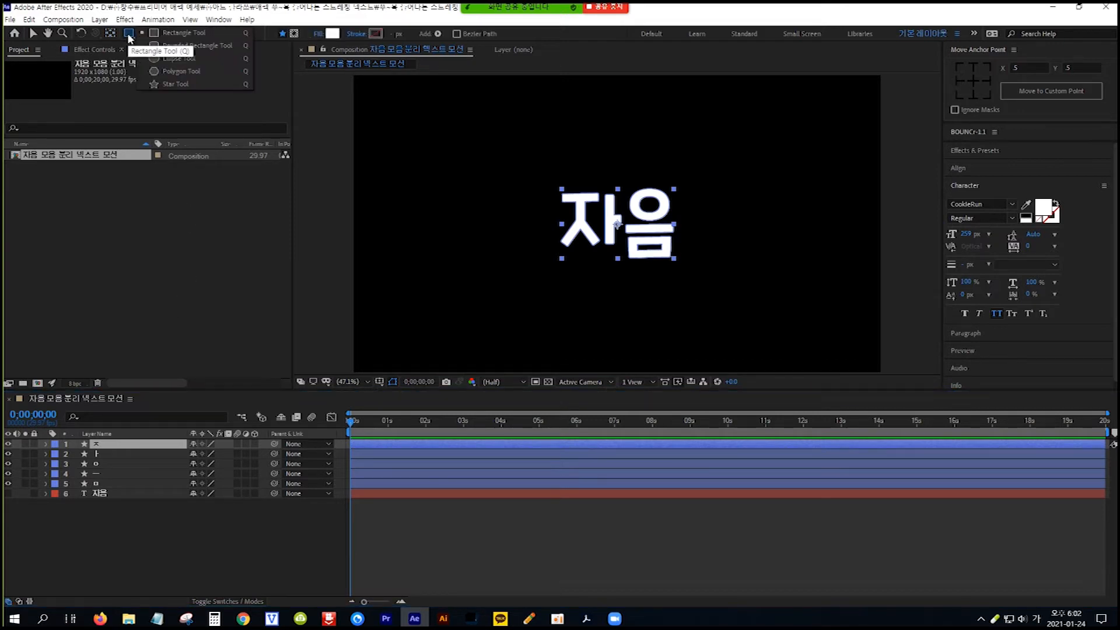
left_click(185, 36)
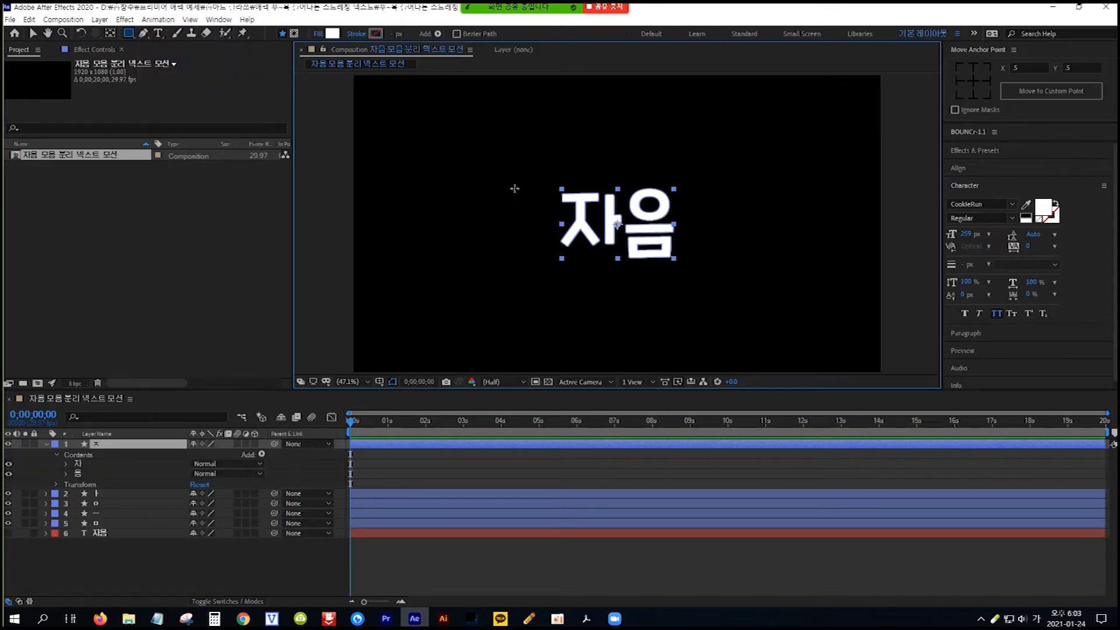
left_click(295, 33)
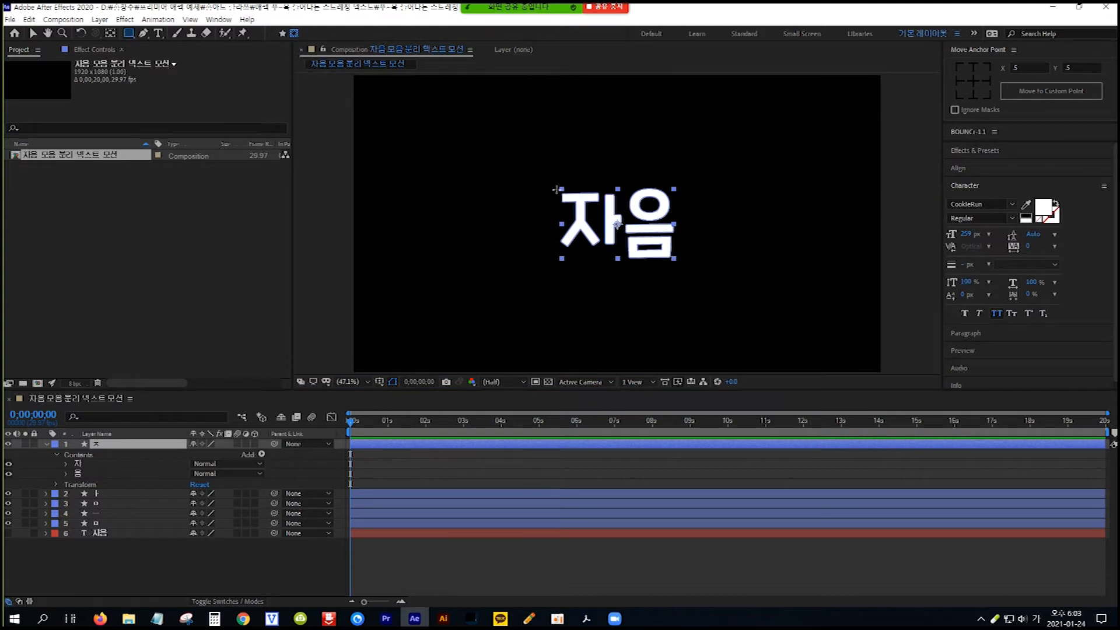
left_click_drag(558, 188, 602, 253)
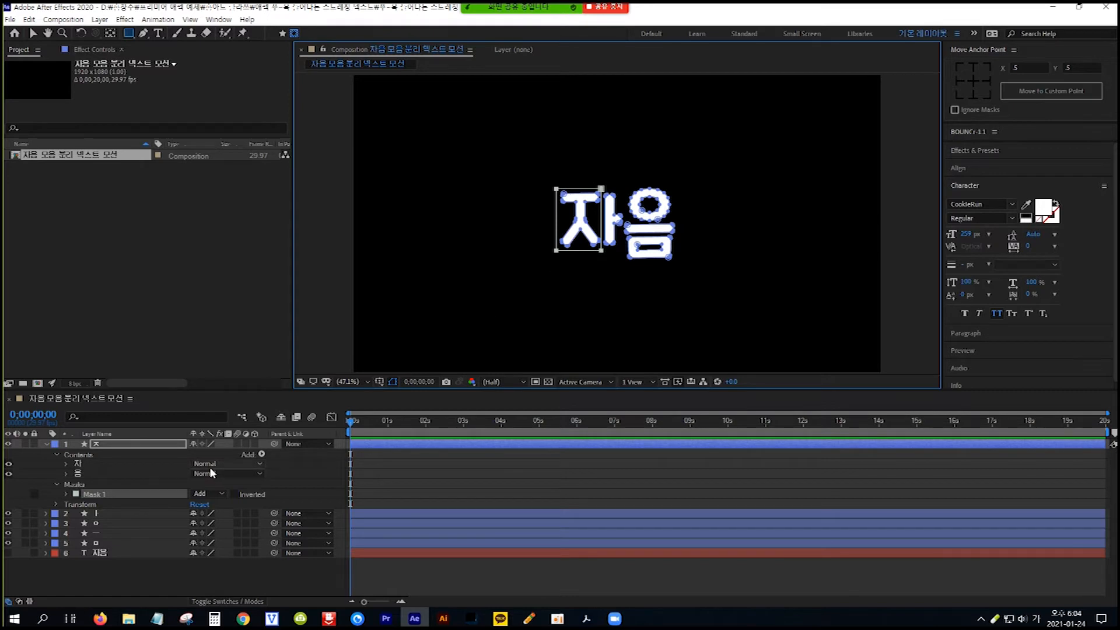
Step: Draw a rectangular mask on the ㅏ layer that encloses only the ㅏ vowel
left_click(108, 512)
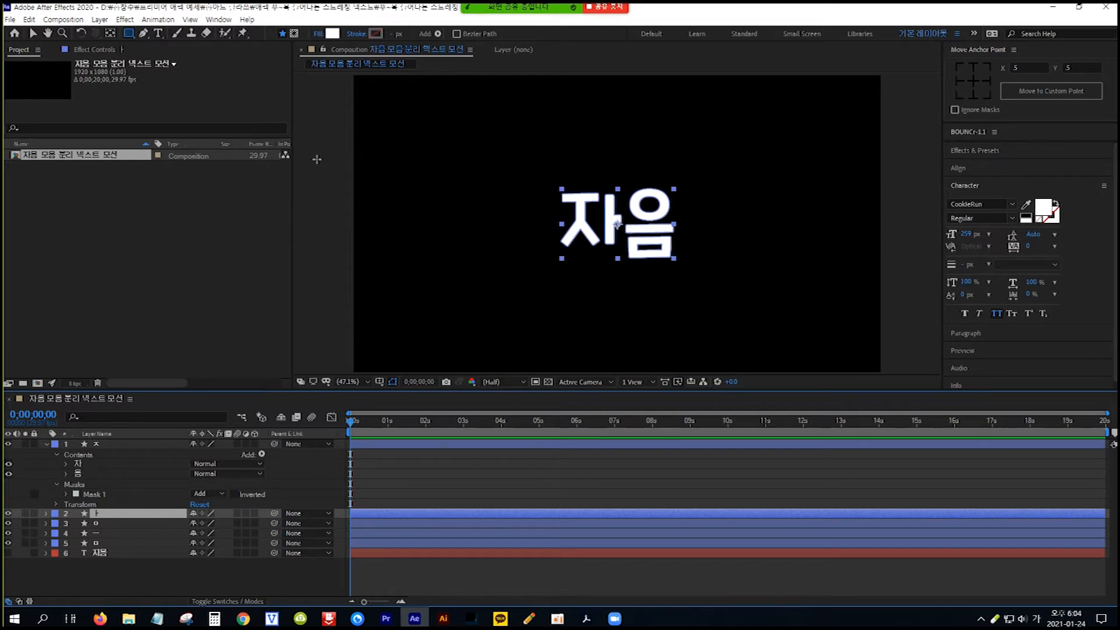
left_click(294, 34)
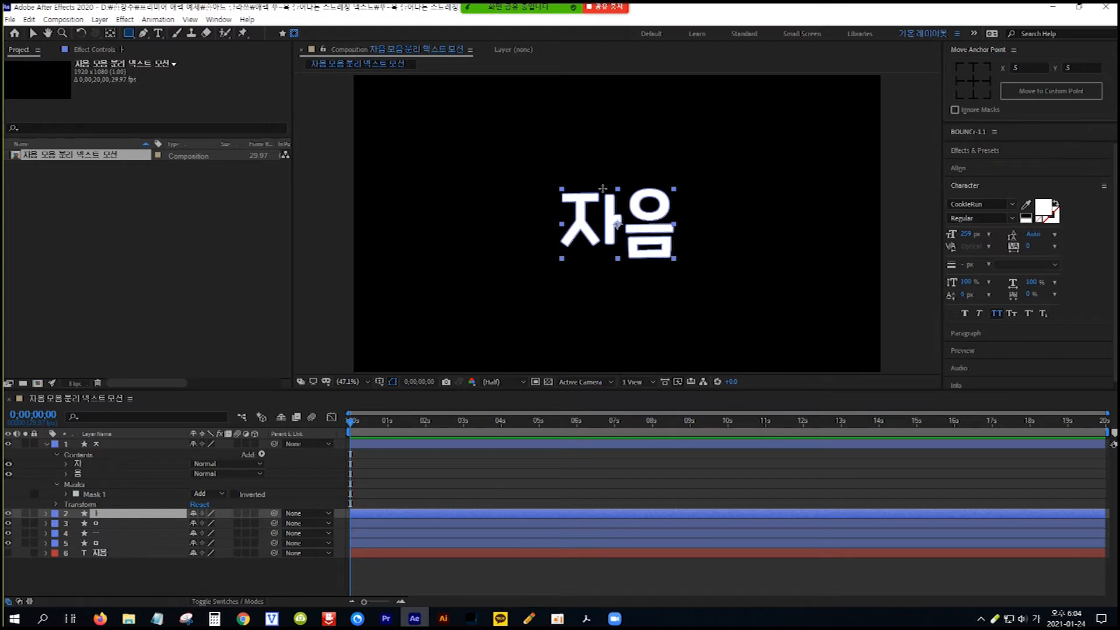
left_click_drag(602, 188, 623, 249)
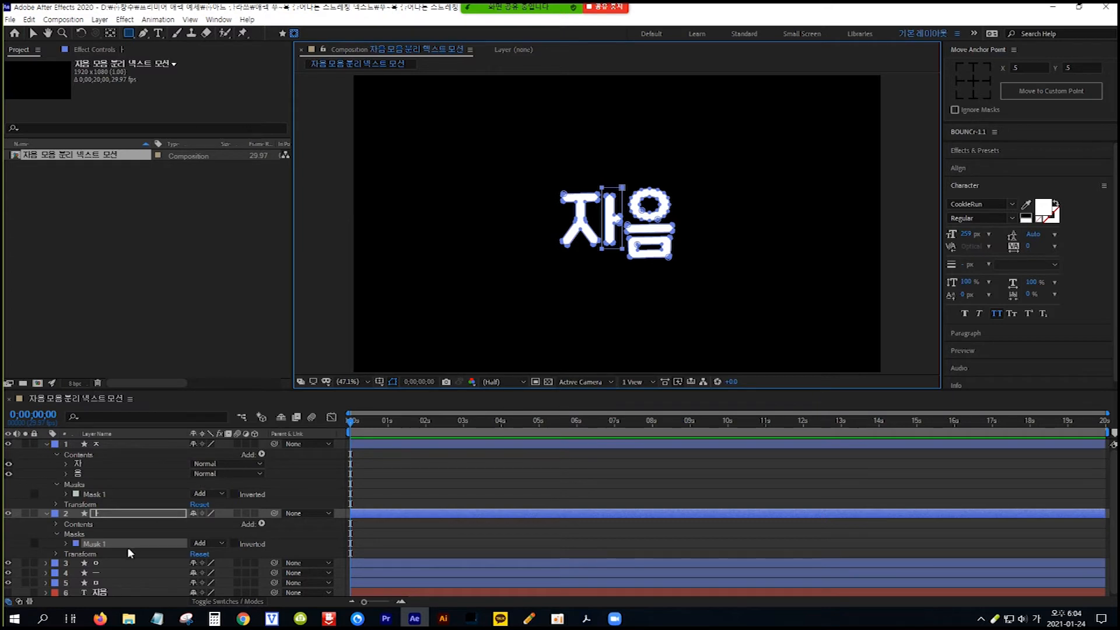
Step: Draw a rectangular mask on the ㅇ layer that encloses only the round ㅇ consonant
left_click(121, 559)
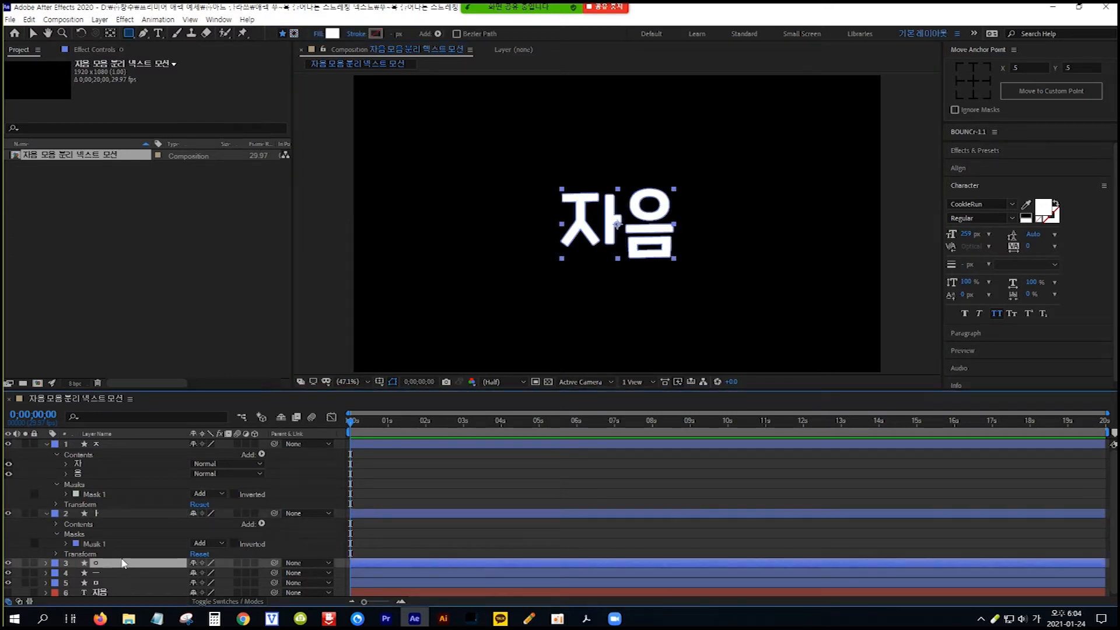
left_click(294, 34)
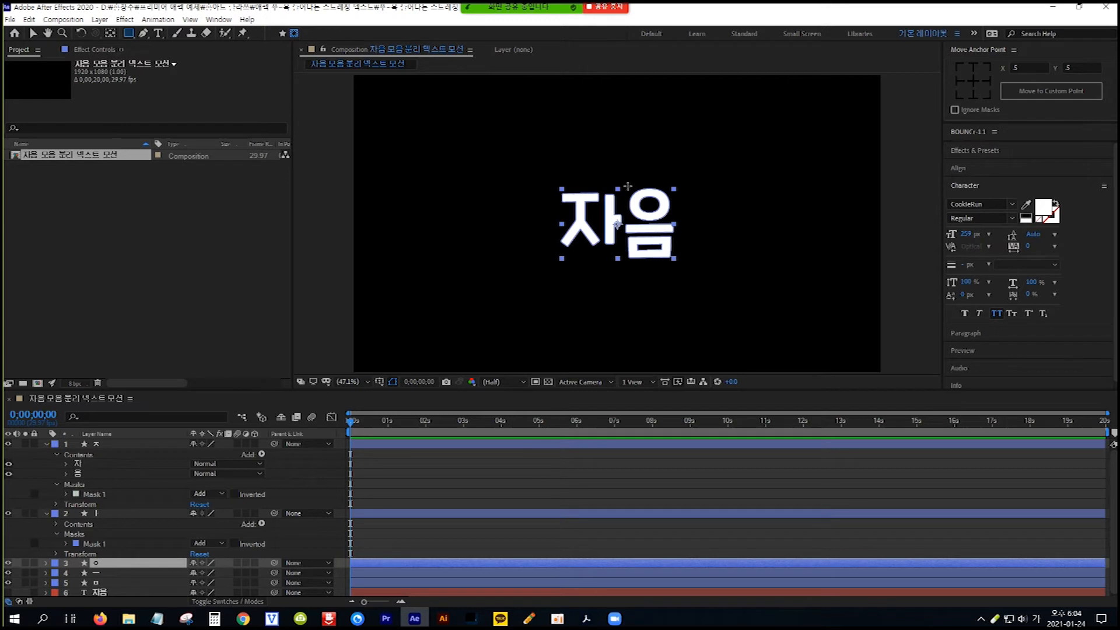
left_click_drag(626, 185, 677, 223)
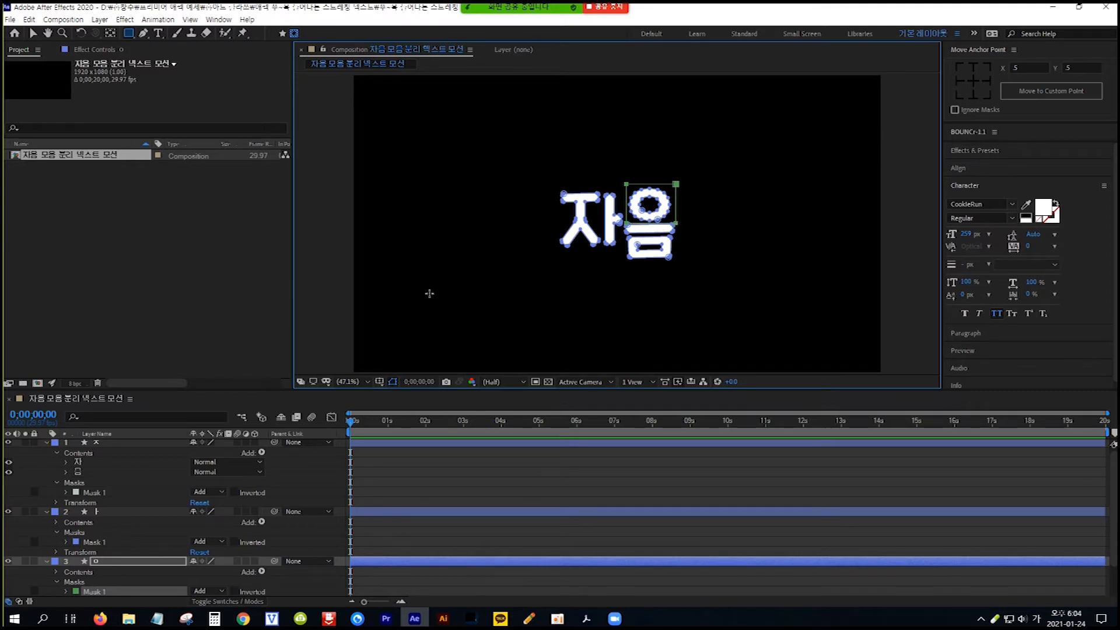
Step: Draw a thin rectangular mask on the ㅡ layer that encloses only the horizontal ㅡ vowel
scroll(167, 527, "down", 2)
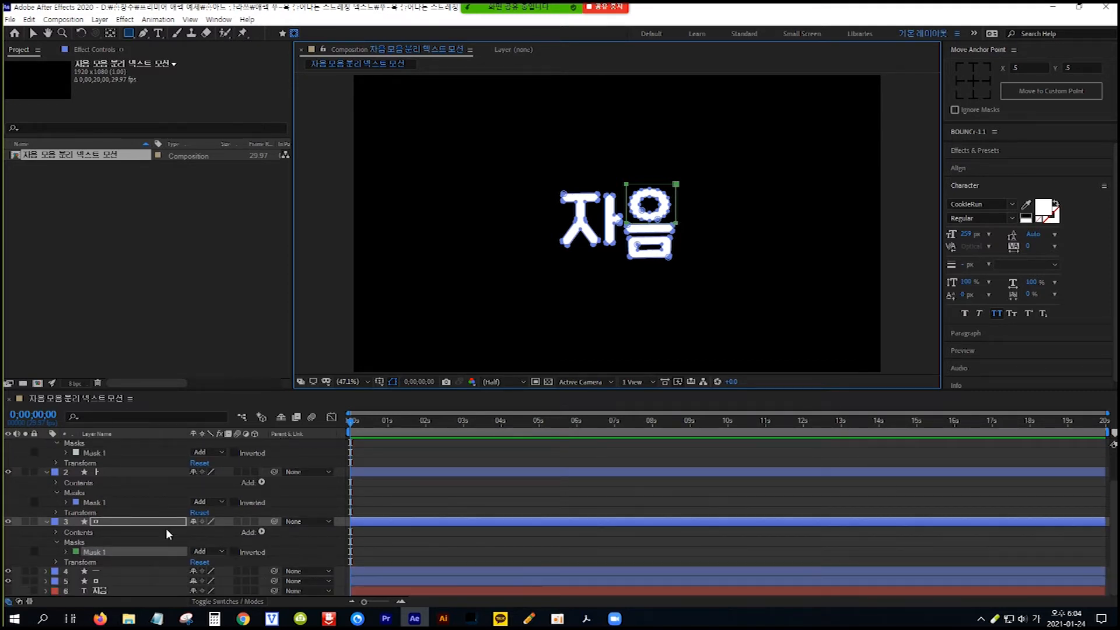
left_click(128, 573)
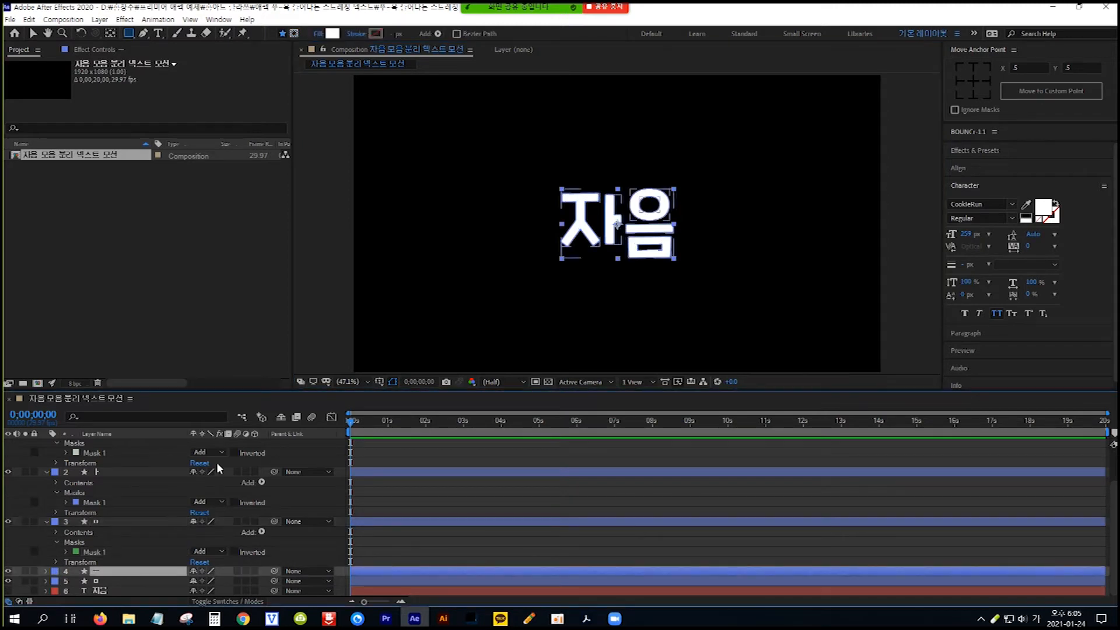
left_click(295, 33)
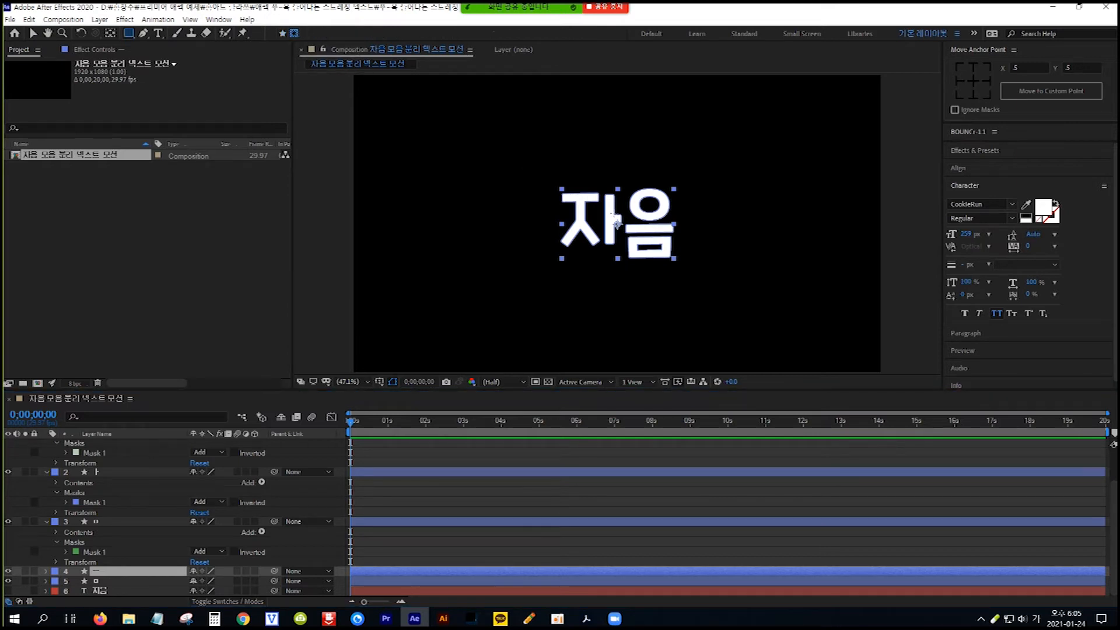
left_click_drag(620, 223, 677, 235)
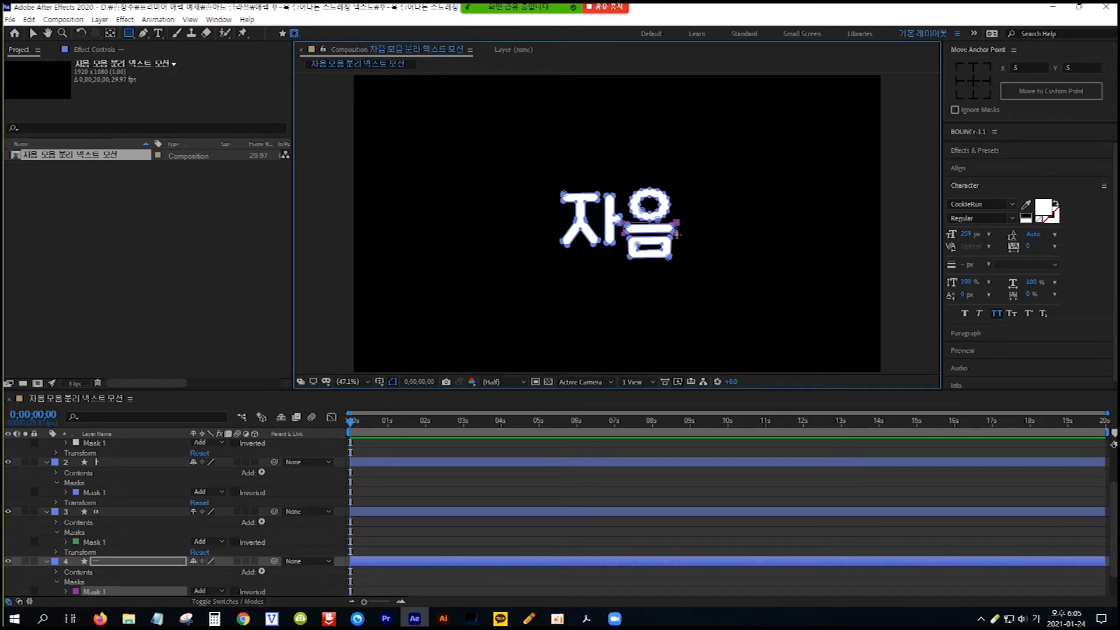
Step: Draw a rectangular mask on the ㅁ layer that encloses only the ㅁ consonant at the base of 음
scroll(147, 505, "down", 1)
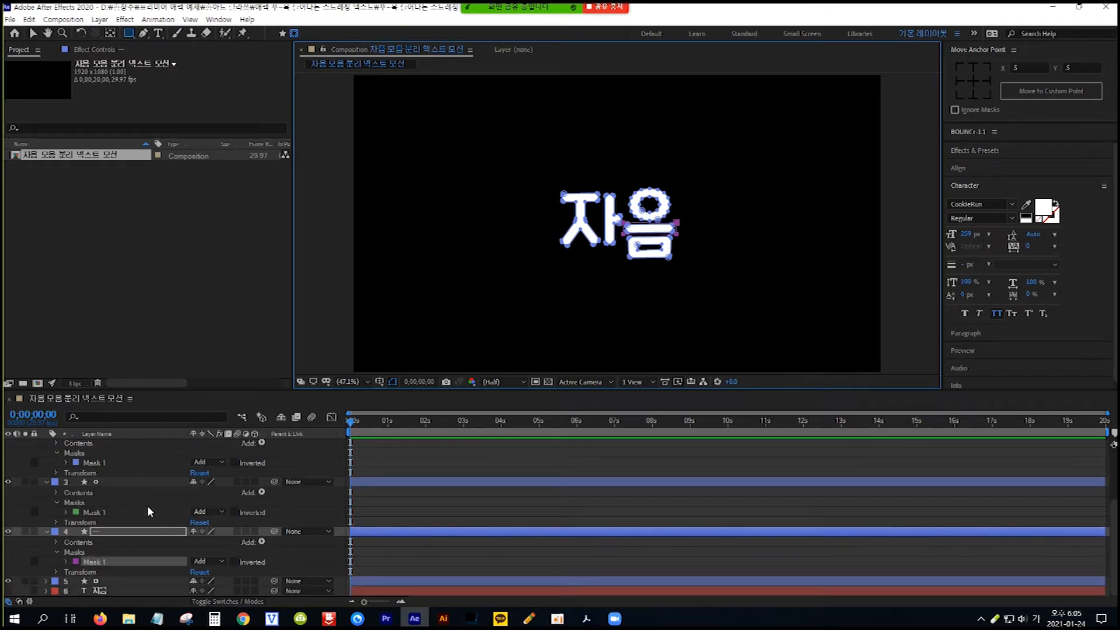
left_click(123, 579)
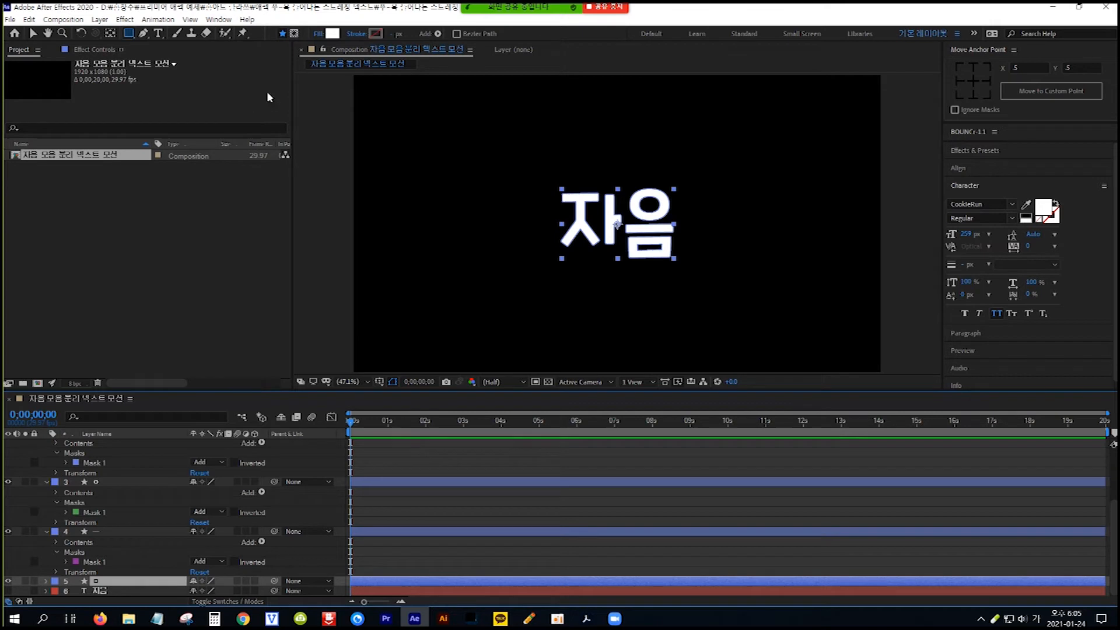
left_click(294, 34)
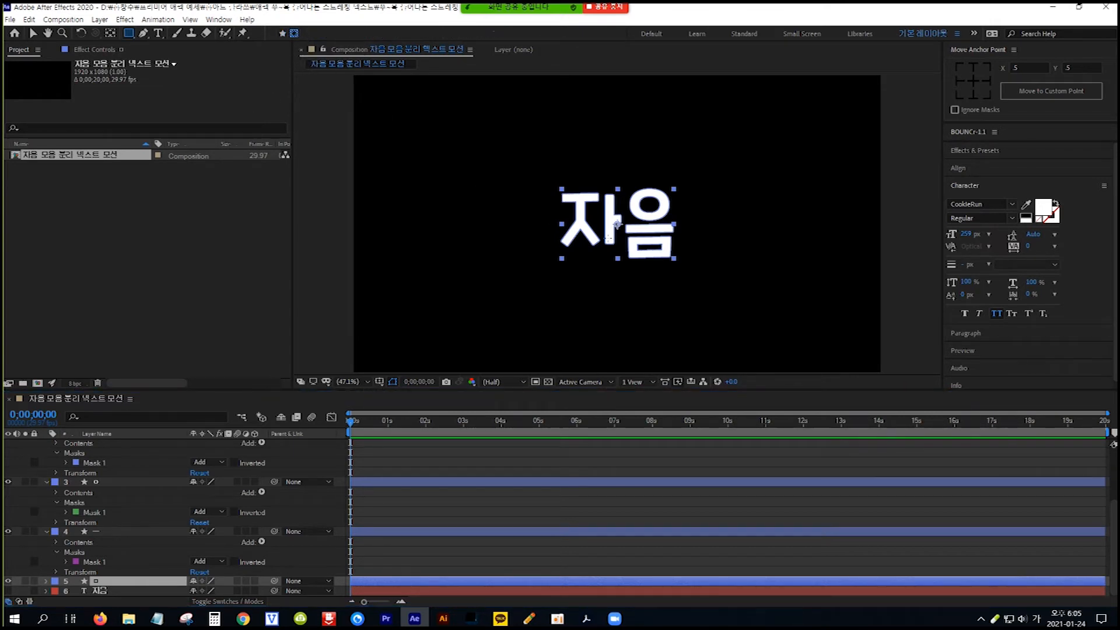
left_click_drag(676, 263, 625, 238)
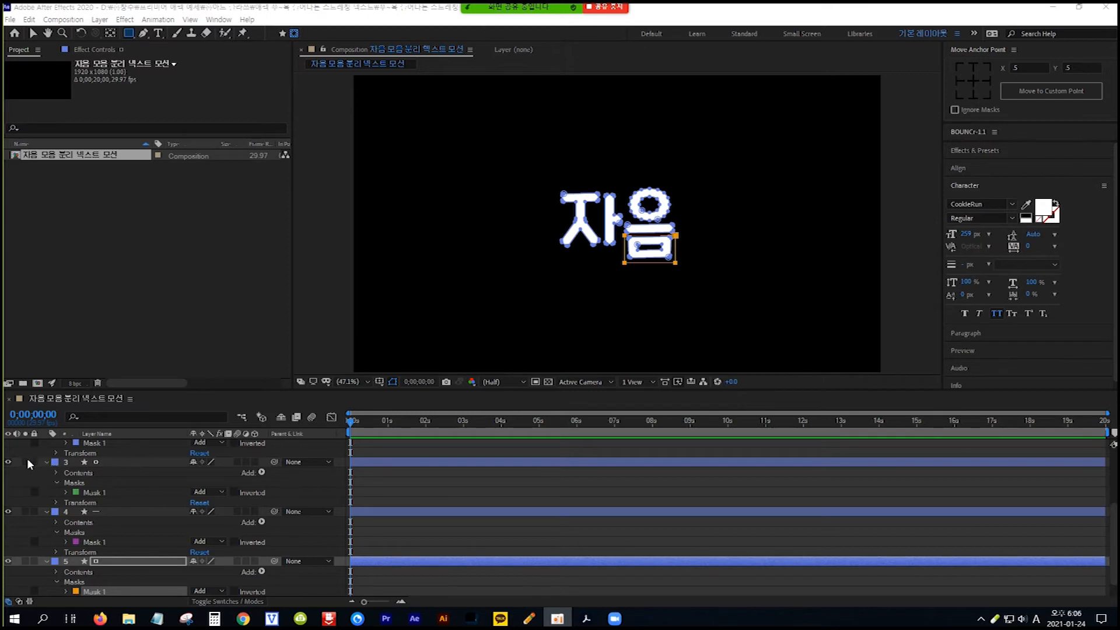
Step: Hide the ㅈ, ㅏ, ㅇ, ㅡ and ㅁ layers one after another to check that each mask isolates its letter part
scroll(17, 455, "up", 5)
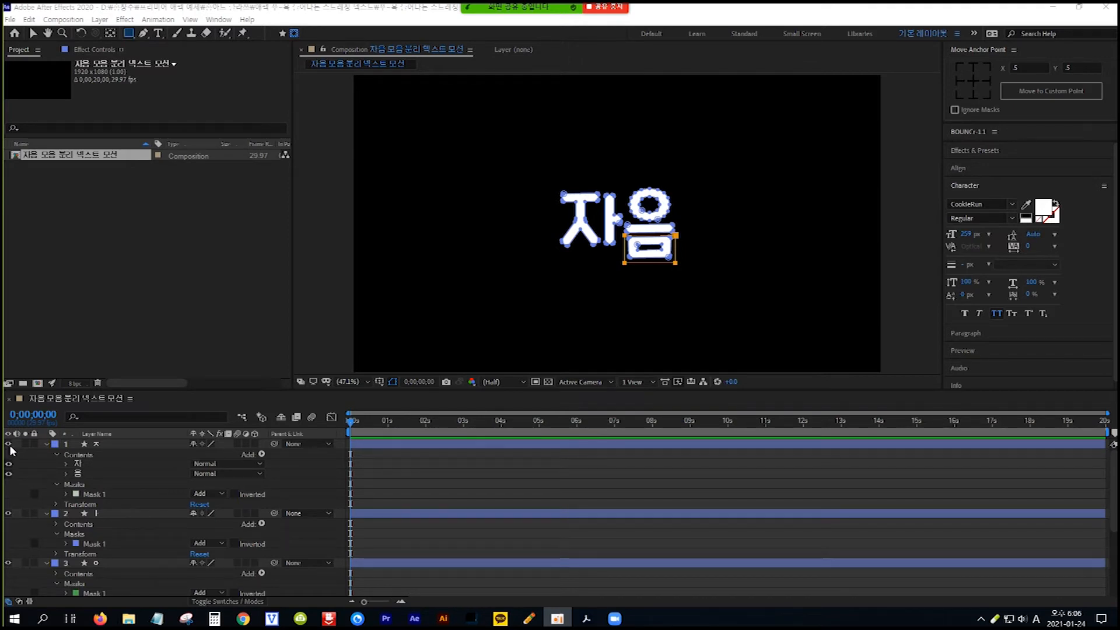
left_click(8, 444)
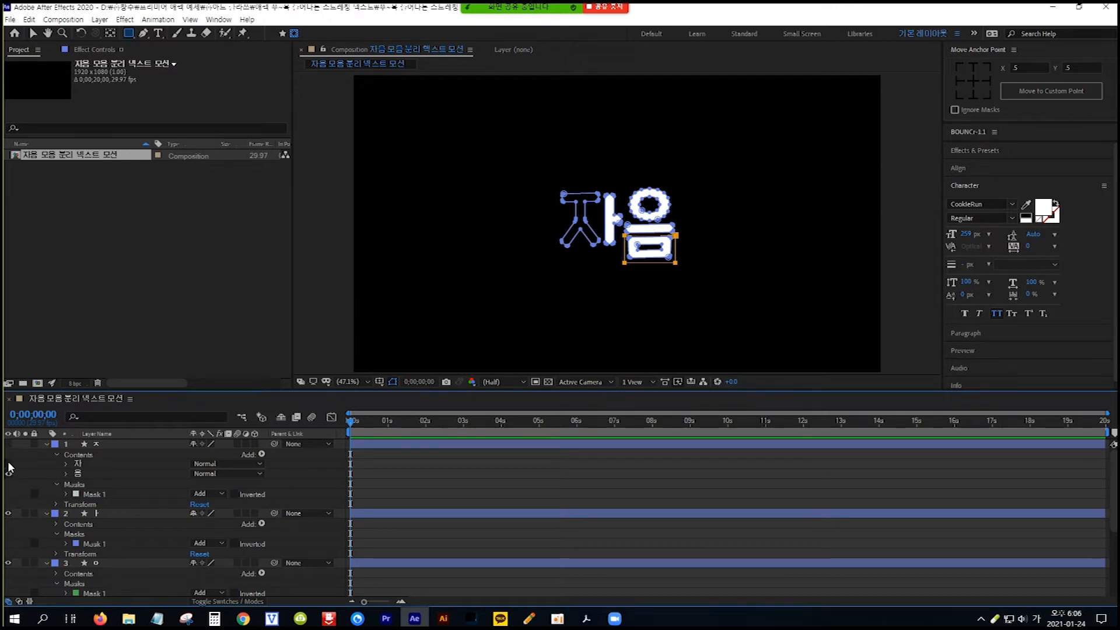
left_click(8, 513)
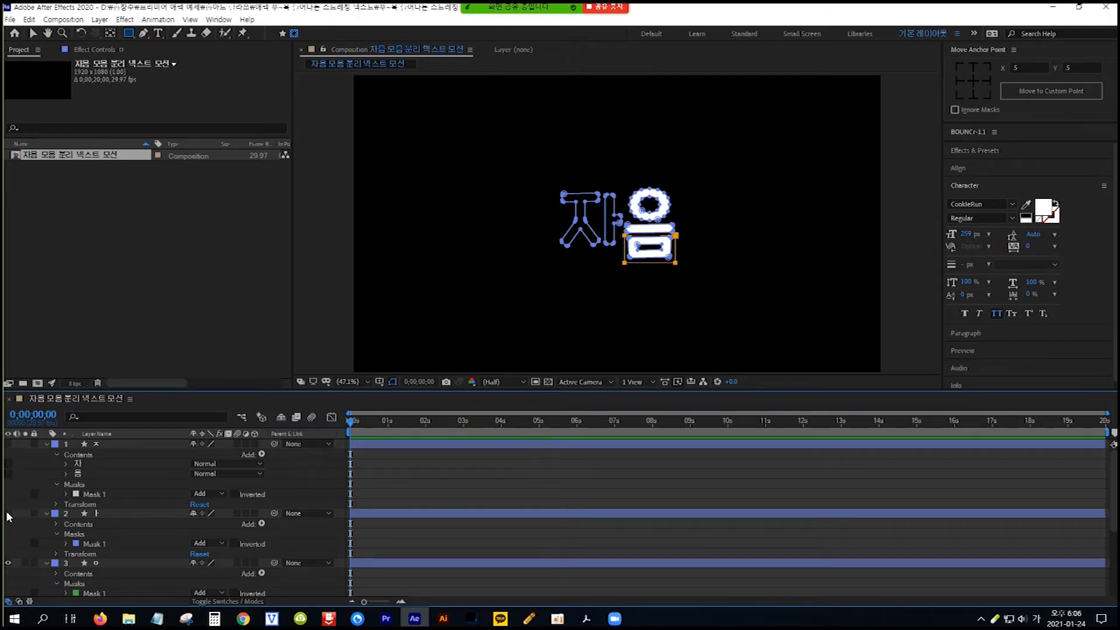
left_click(8, 563)
scroll(33, 546, "down", 3)
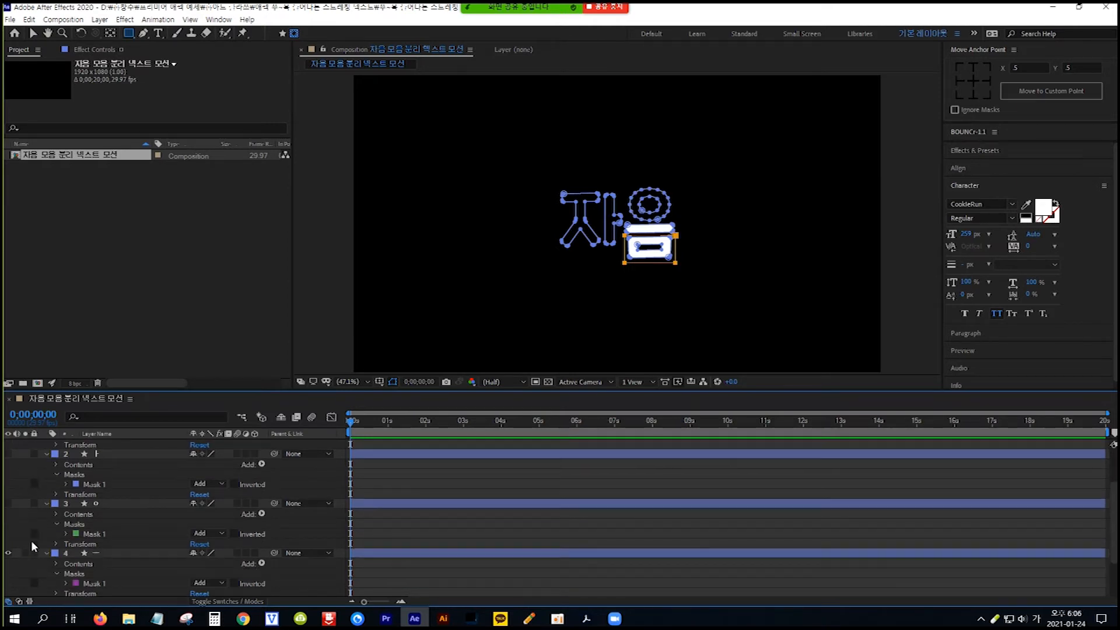
left_click(9, 553)
scroll(47, 535, "down", 3)
left_click(8, 541)
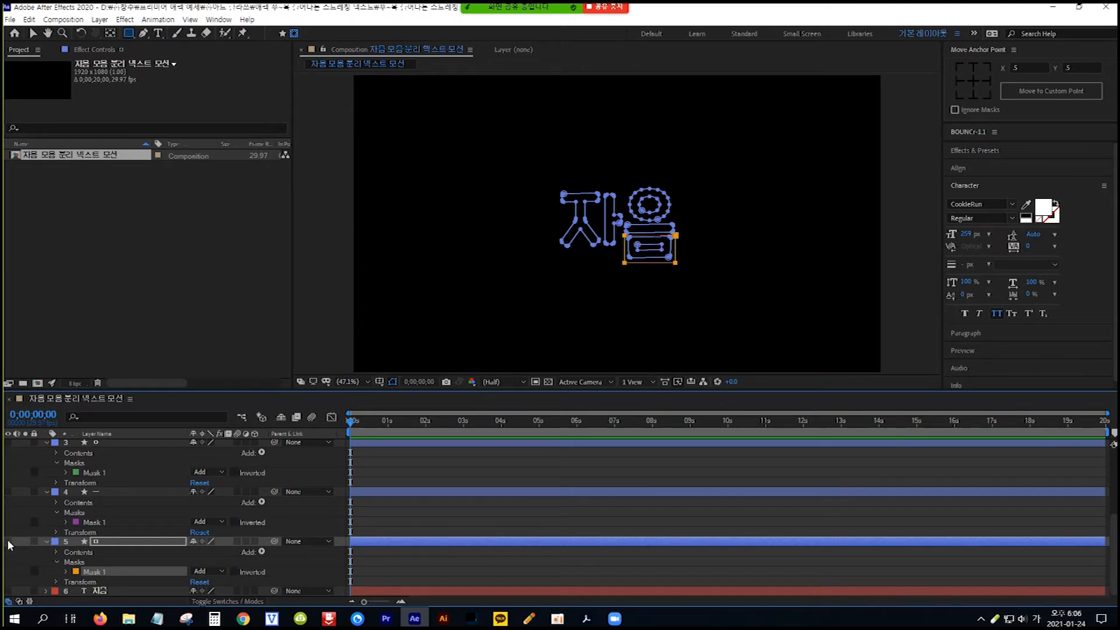
Step: Make the hidden letter layers visible again one by one, working from ㅁ back up to ㅈ
left_click(9, 542)
left_click(8, 492)
scroll(23, 496, "up", 2)
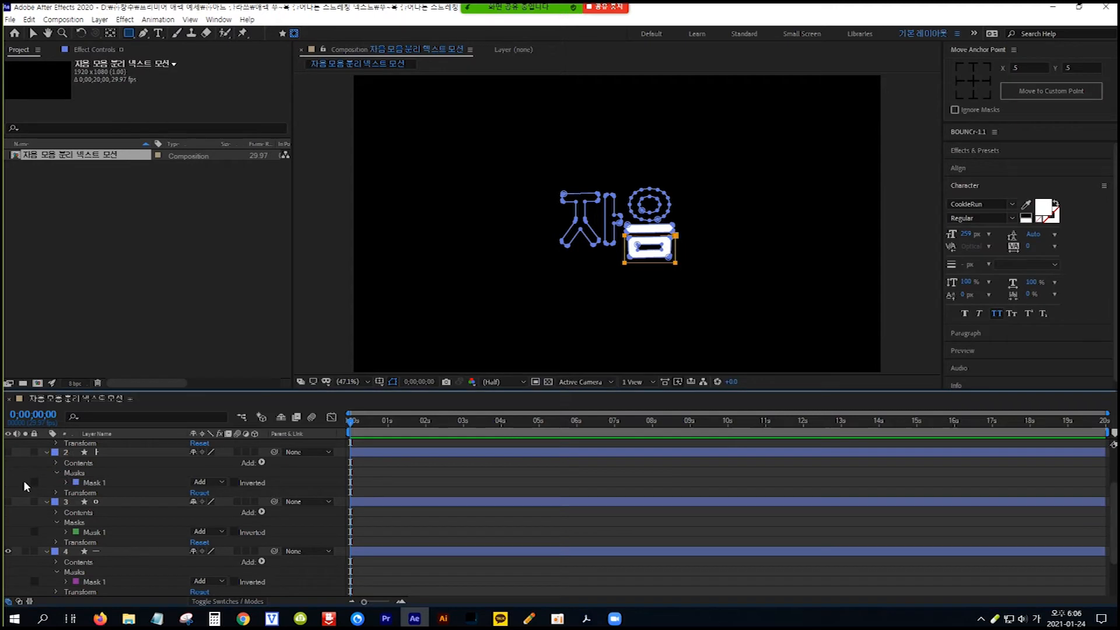
scroll(17, 514, "up", 2)
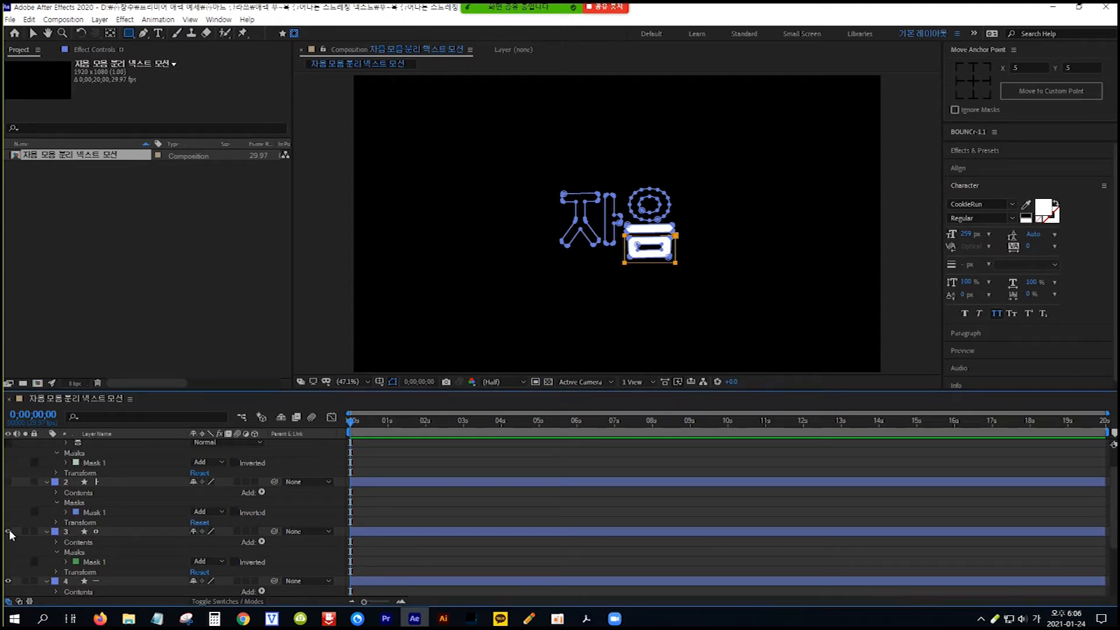
left_click(8, 532)
left_click(9, 482)
scroll(46, 492, "up", 2)
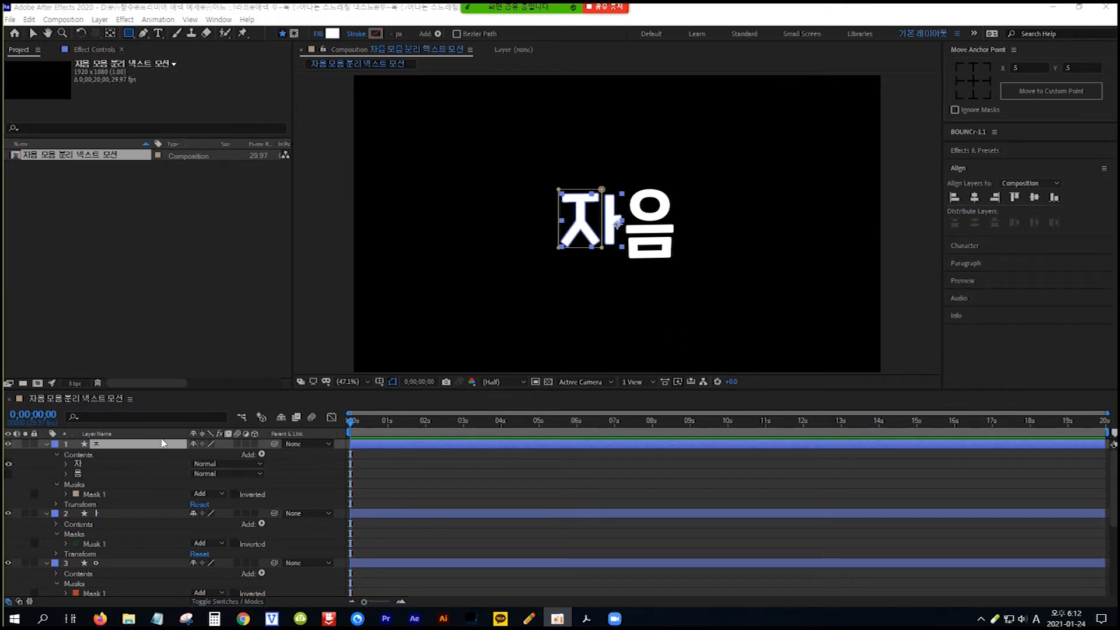
Step: Set the fill color of the ㅈ layer to red, FF0000
left_click(164, 448)
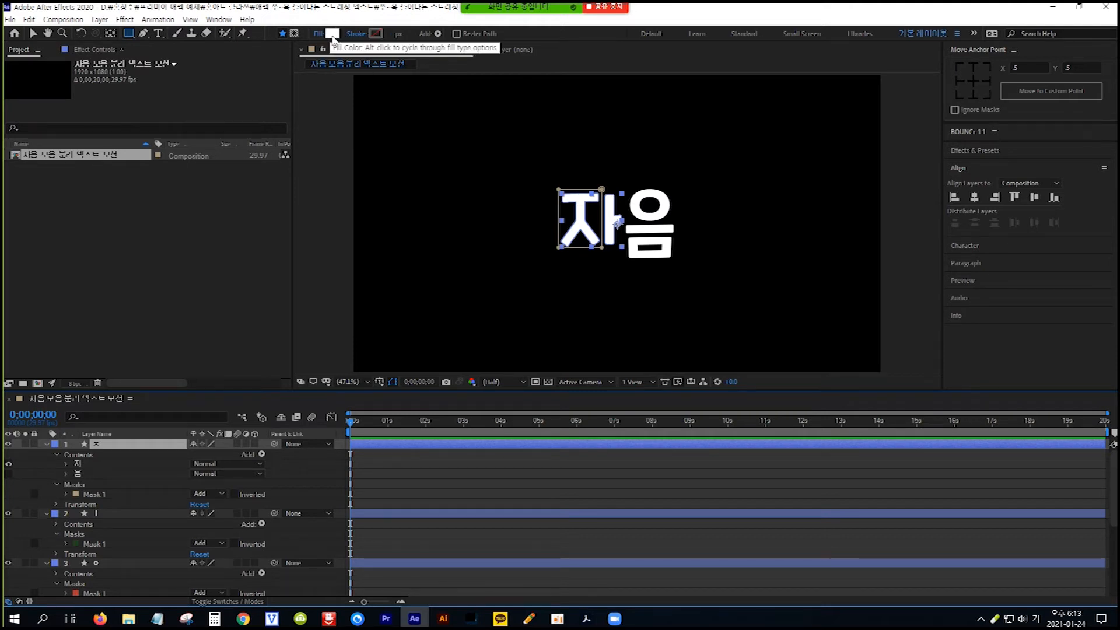
left_click(333, 34)
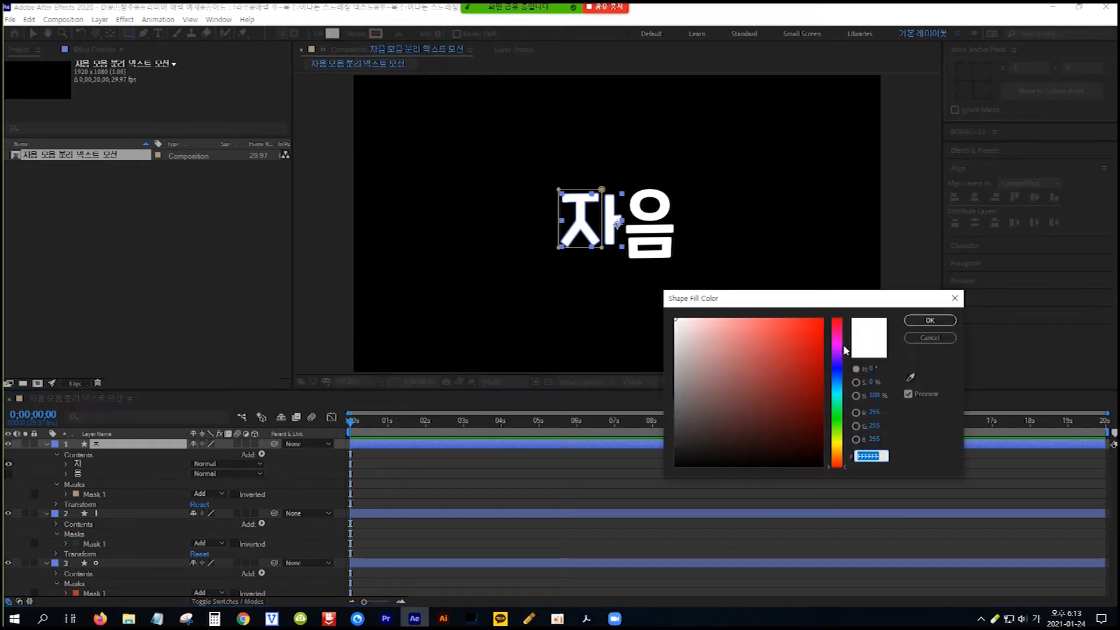
type("FF0000")
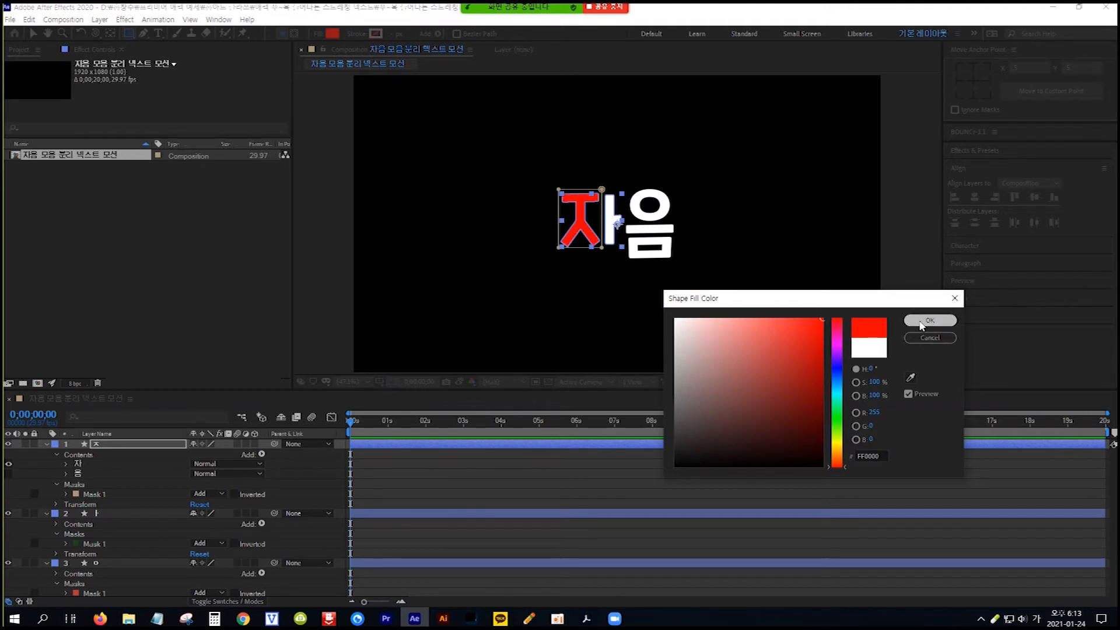
left_click(927, 320)
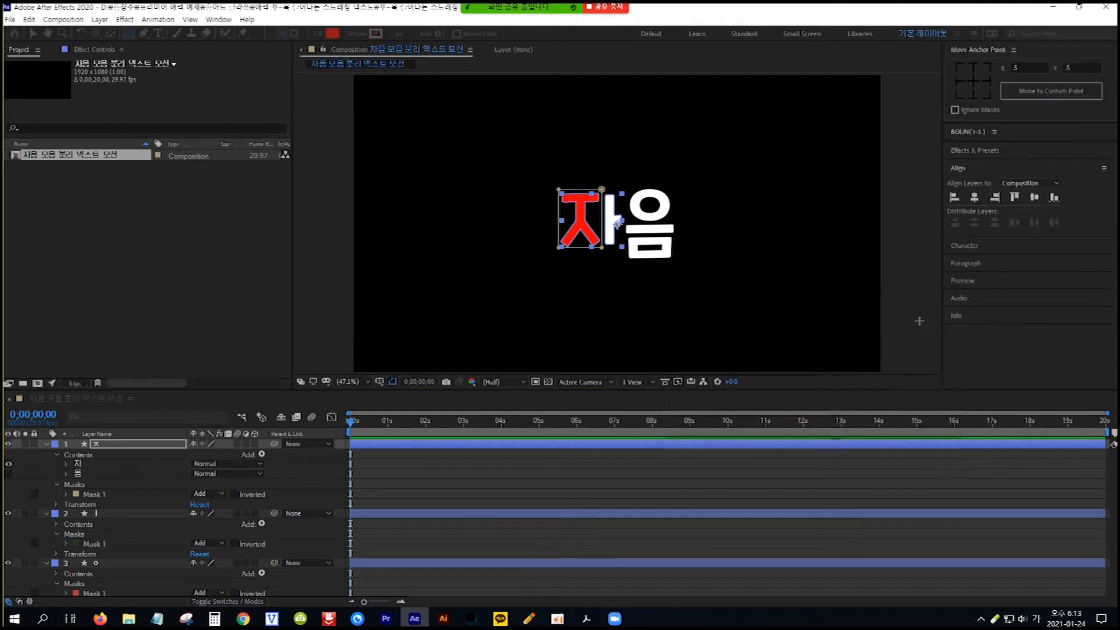
Step: Set the fill color of the ㅏ layer to bright green, 2AFF00
left_click(120, 515)
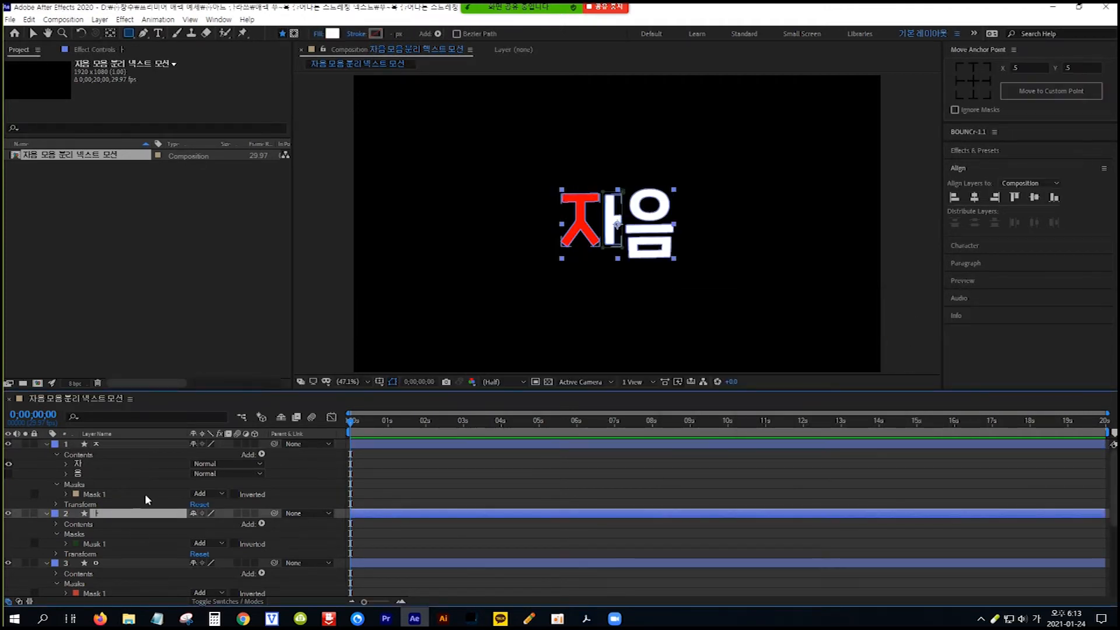
left_click(333, 33)
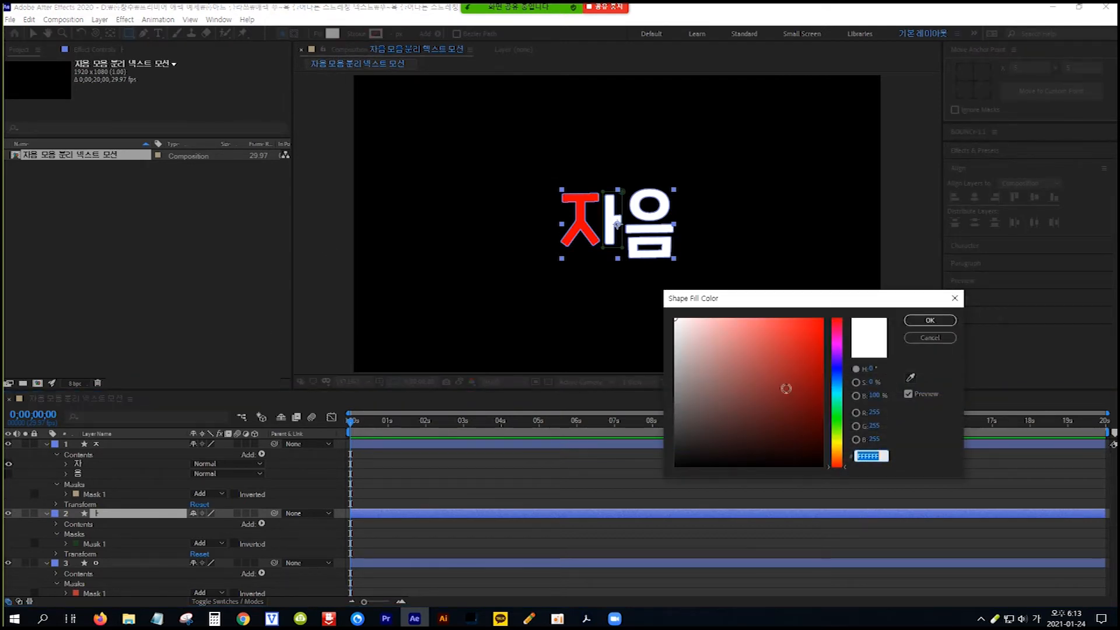
left_click(837, 421)
left_click(813, 321)
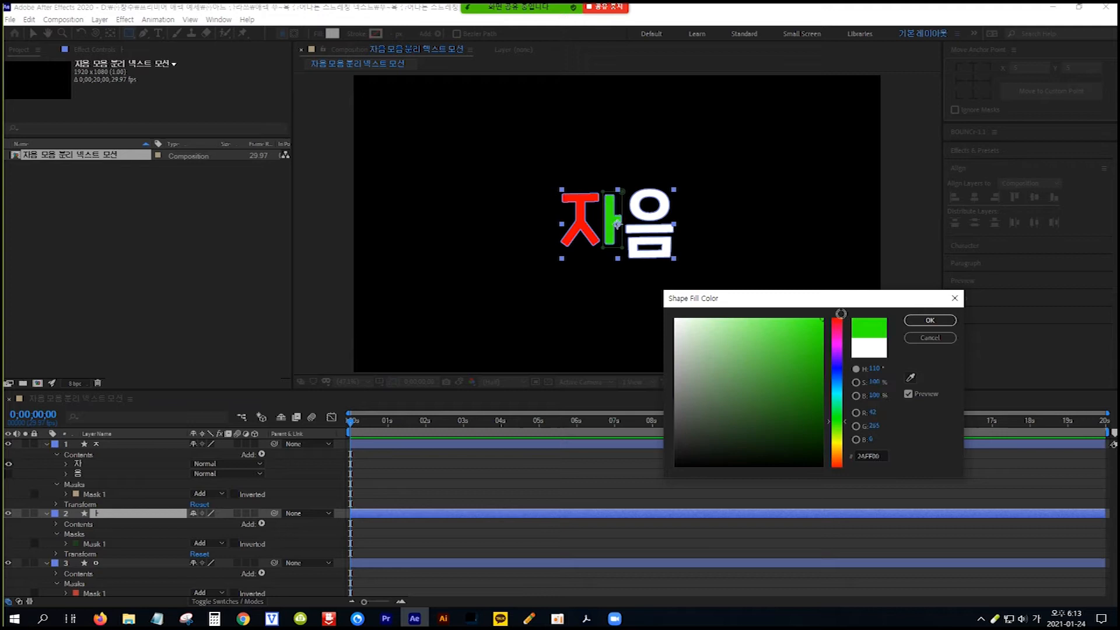
left_click(916, 321)
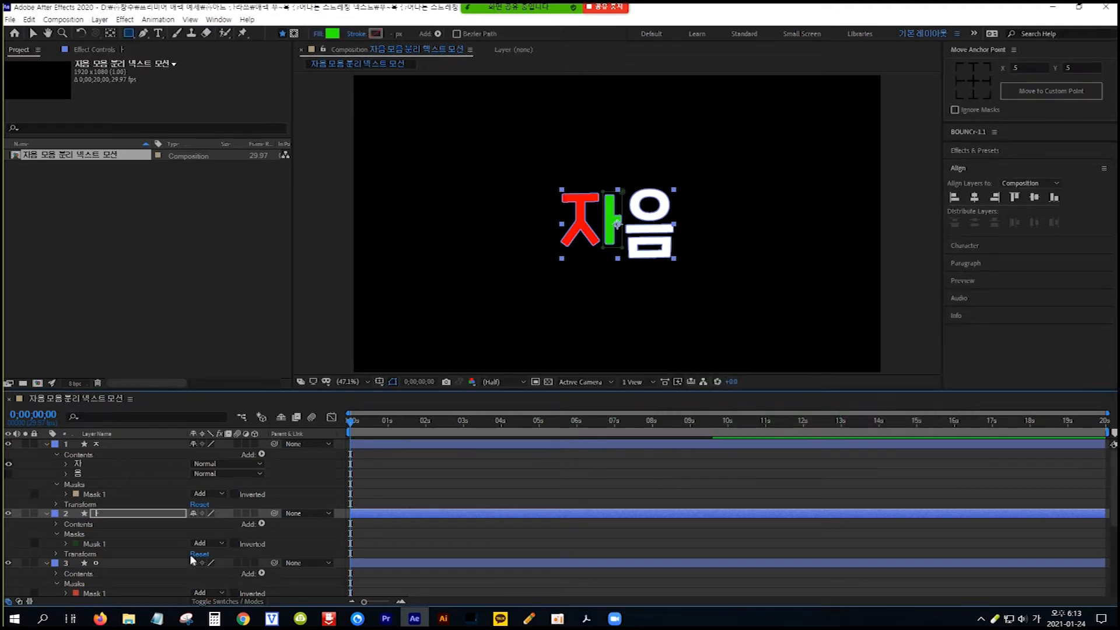
Step: Set the fill color of the ㅇ layer to blue, 0054FF
left_click(116, 564)
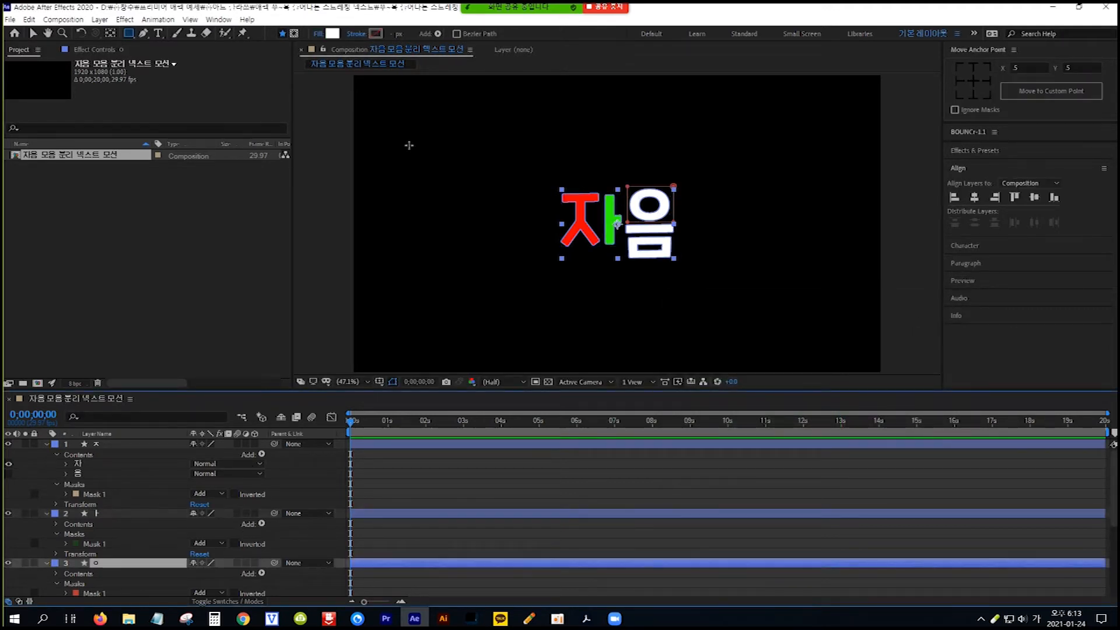
left_click(332, 33)
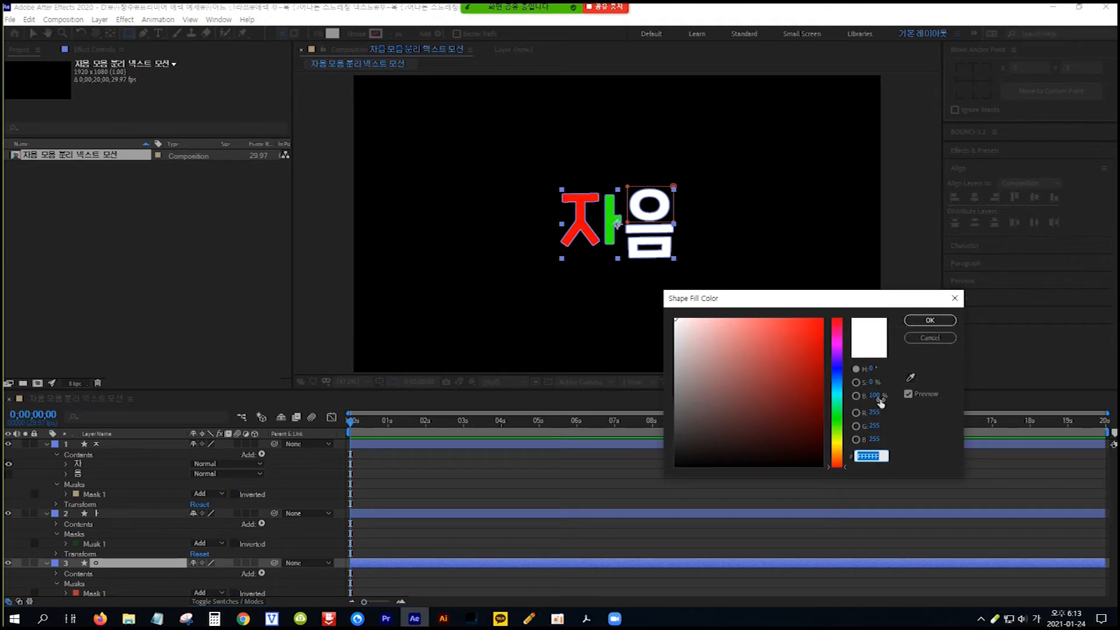
left_click(836, 375)
left_click(815, 332)
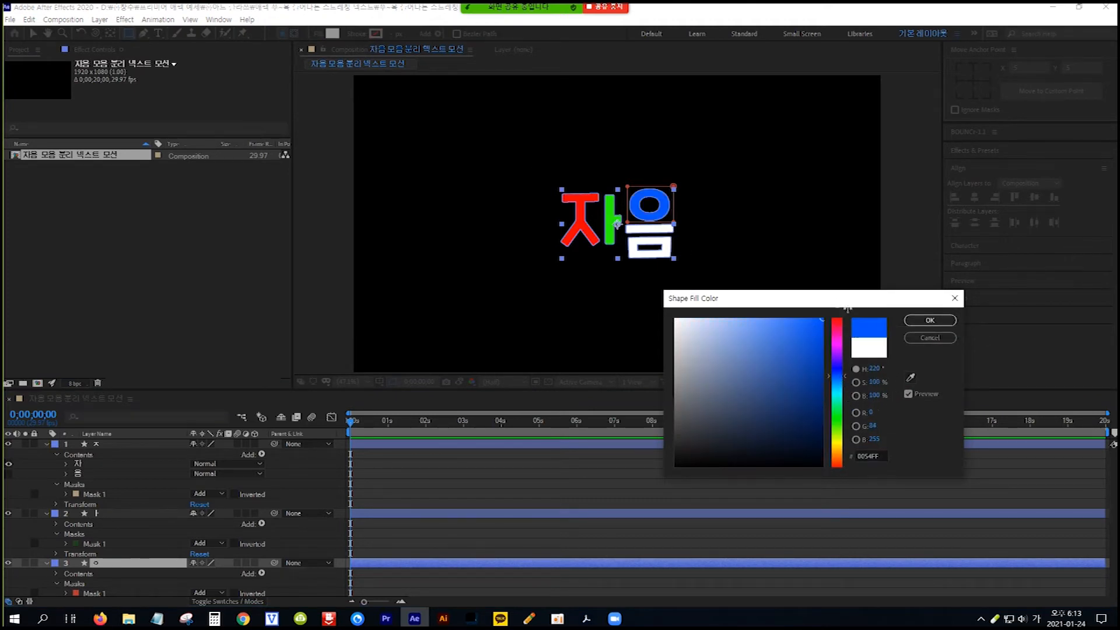
left_click(929, 320)
Step: Change the fill color of the ㅡ layer to a bright yellow
scroll(177, 493, "down", 4)
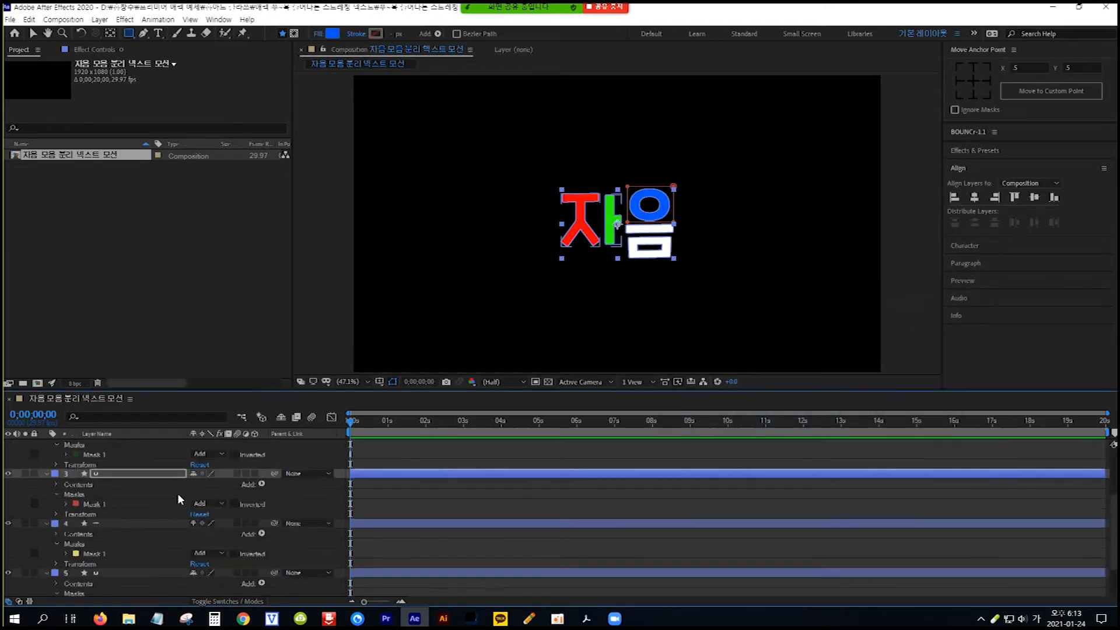
left_click(111, 493)
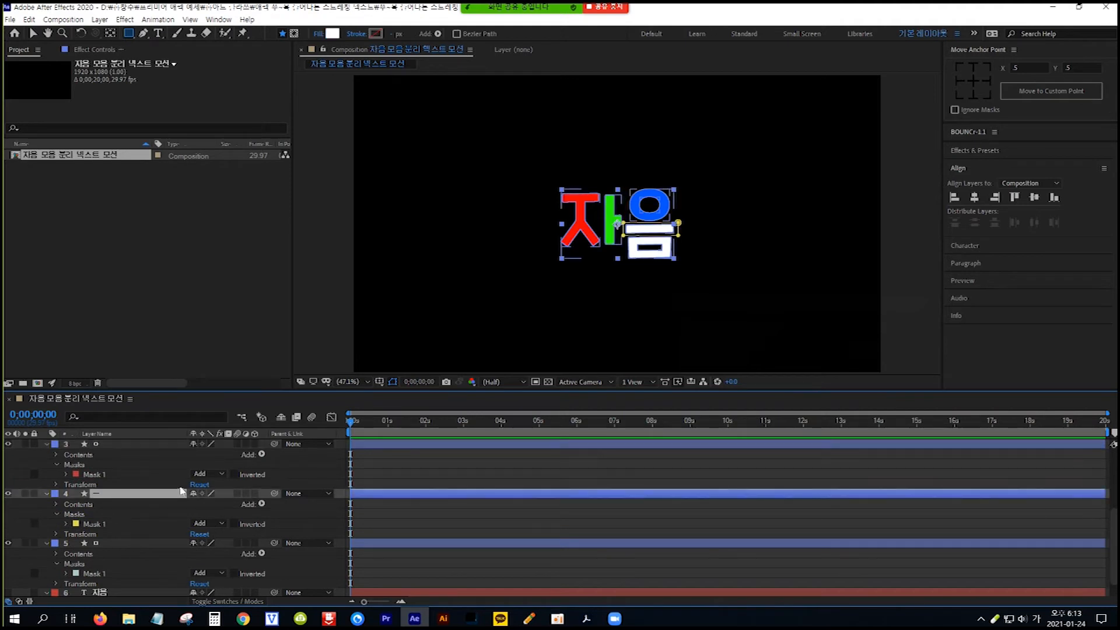
left_click(333, 35)
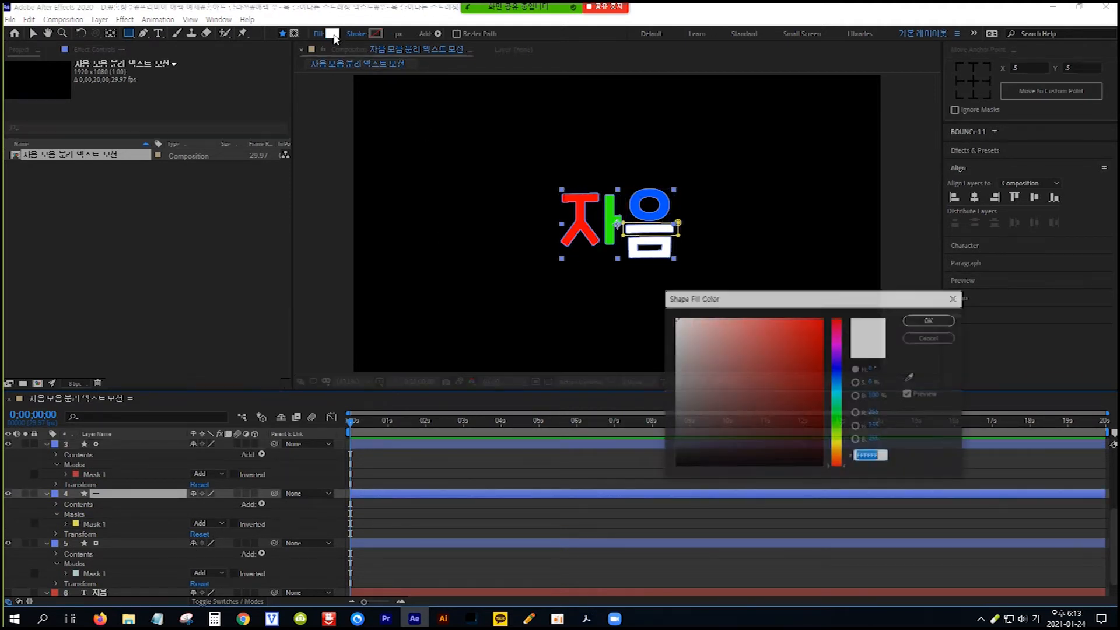
left_click_drag(840, 451, 832, 440)
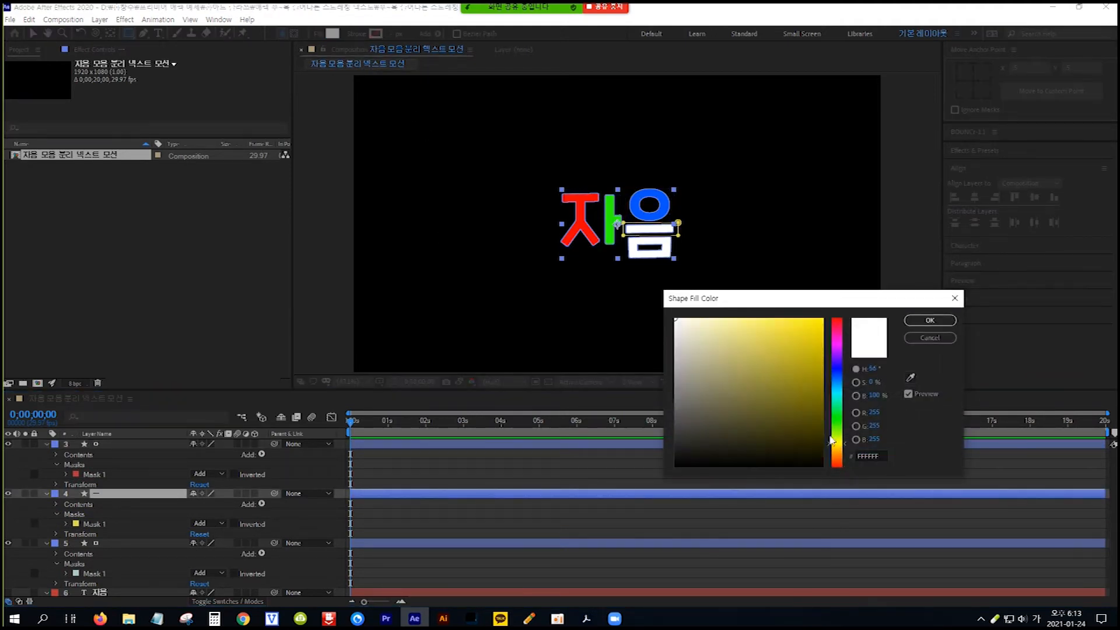
left_click(817, 338)
left_click(931, 320)
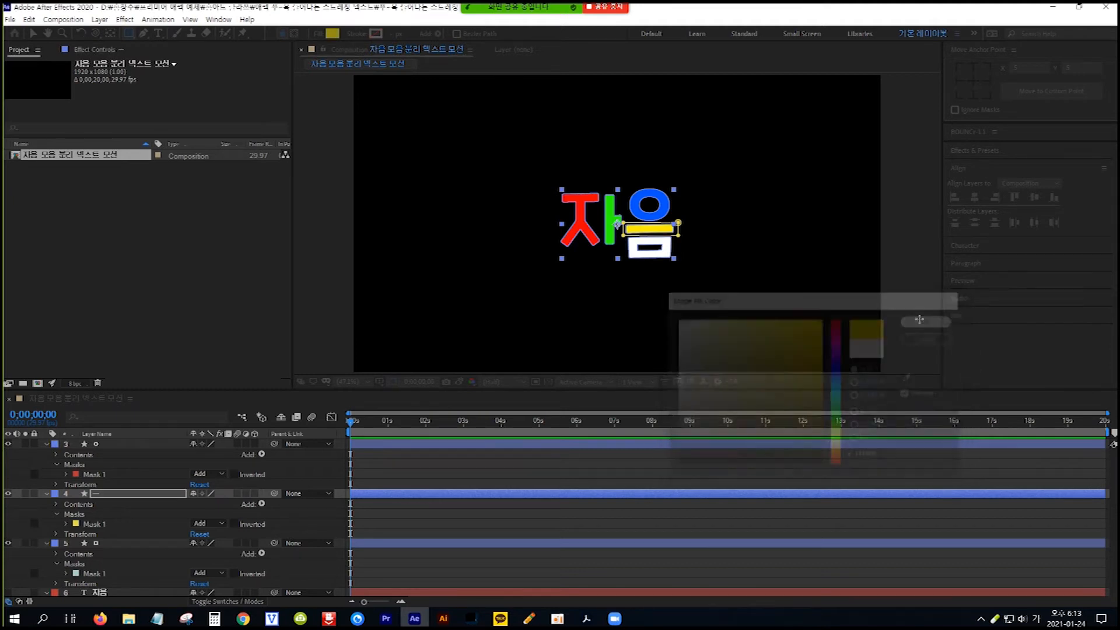
Step: Set the fill color of the ㅁ layer to purple, 9600FF
scroll(149, 535, "down", 1)
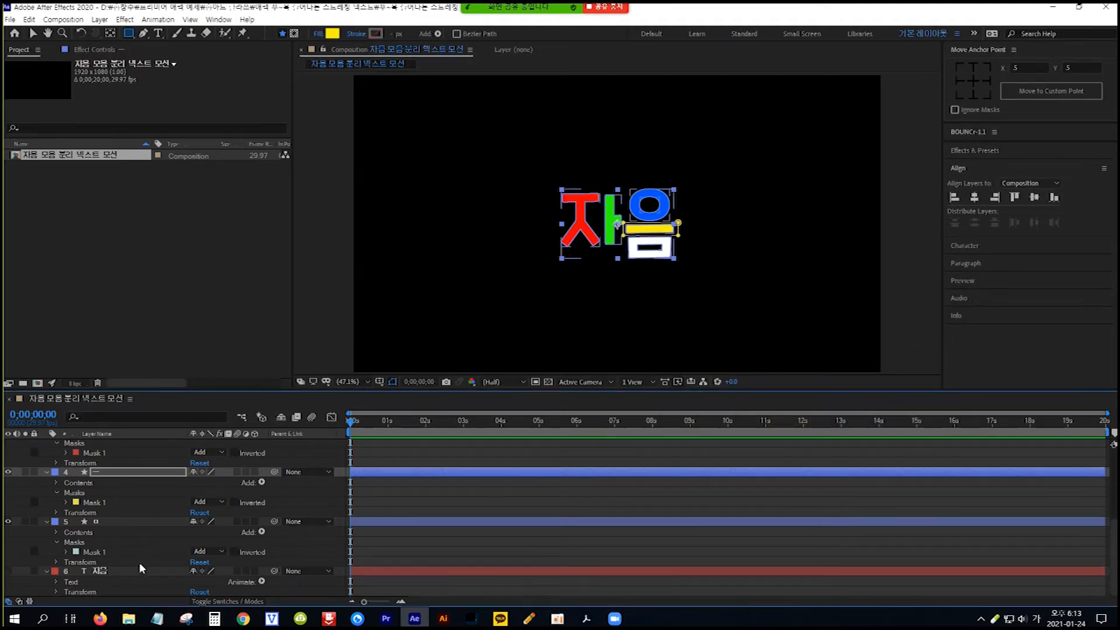
left_click(122, 523)
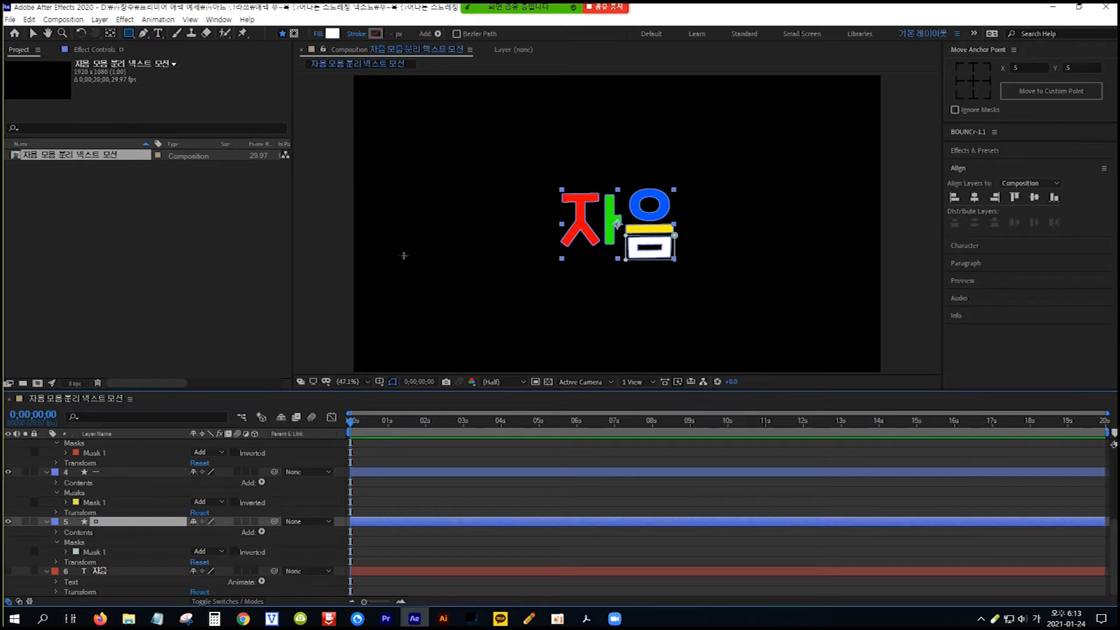
left_click(332, 34)
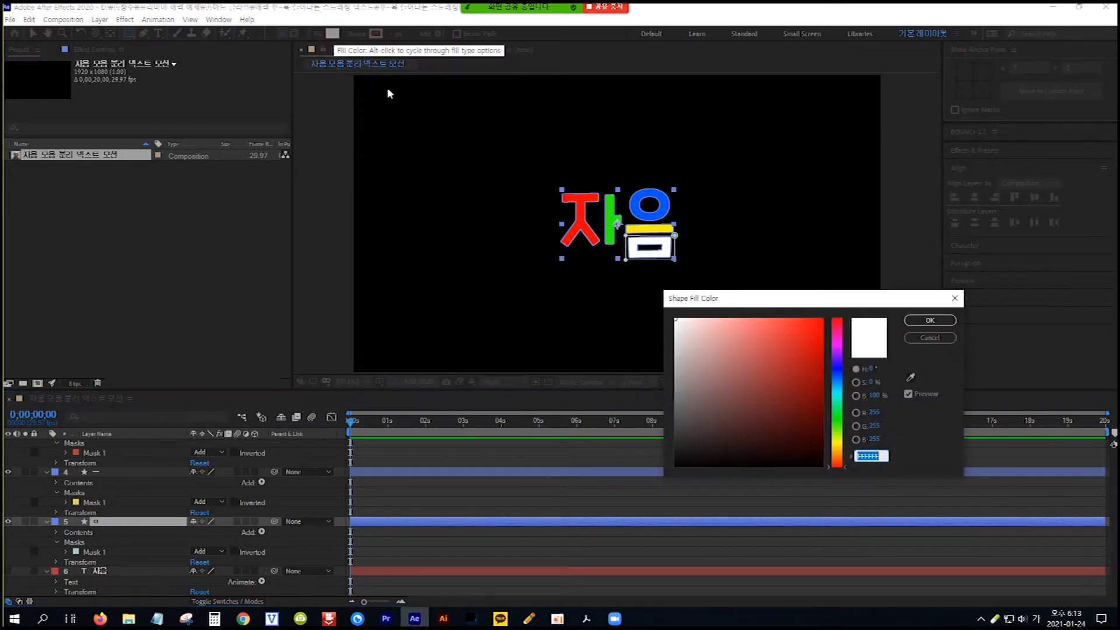
left_click(837, 352)
left_click_drag(820, 328, 833, 313)
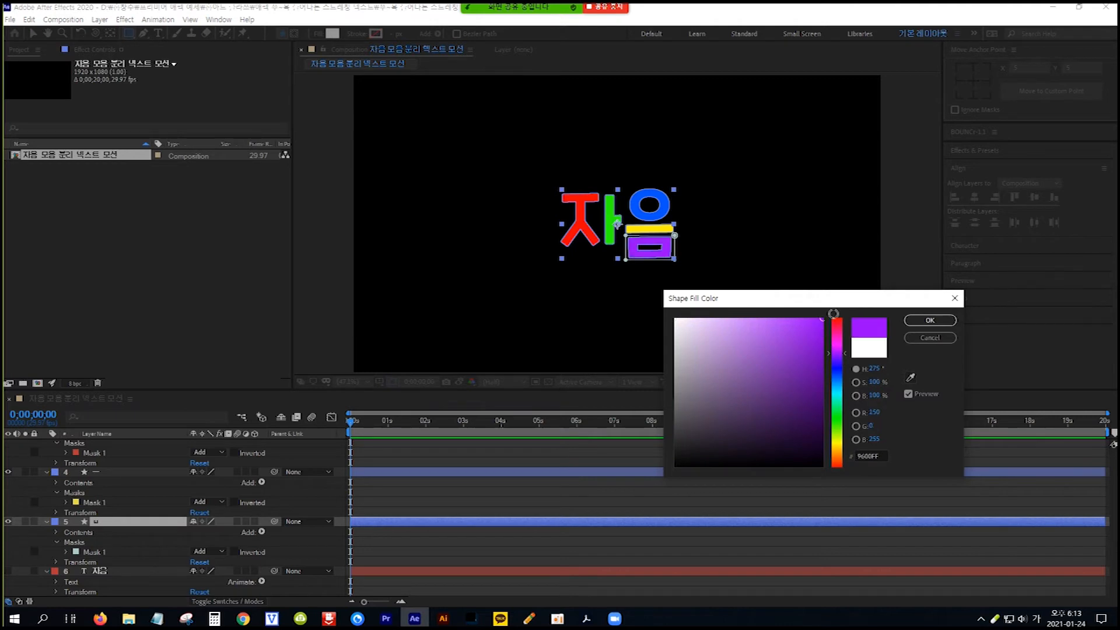
left_click(930, 320)
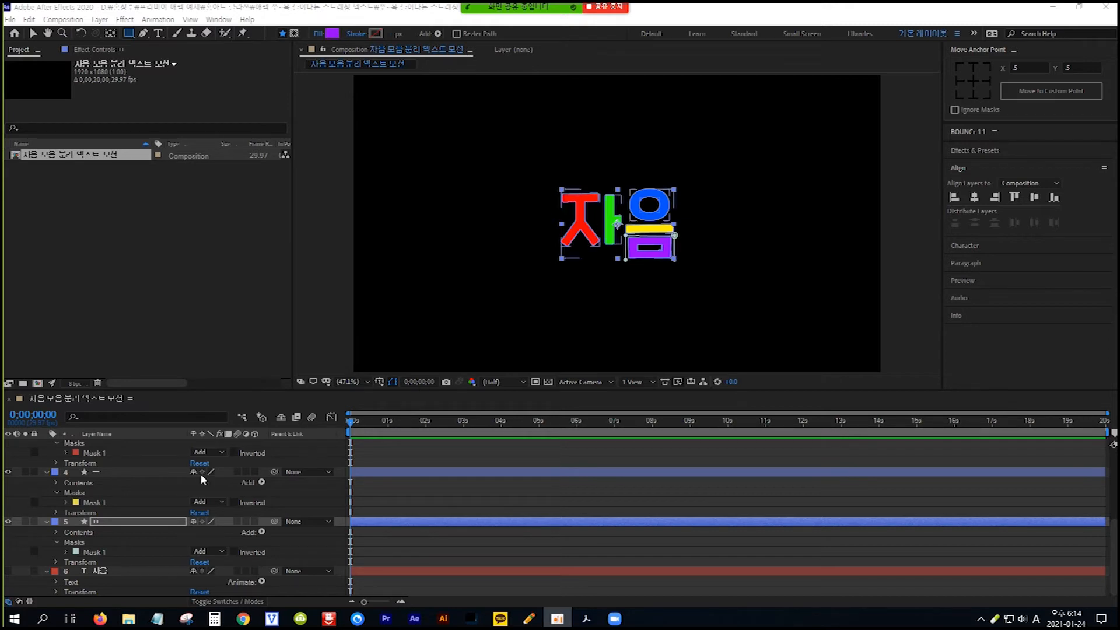
Step: Move the ㅈ layer's anchor point to the center of the red ㅈ with the Pan Behind tool
scroll(167, 476, "up", 5)
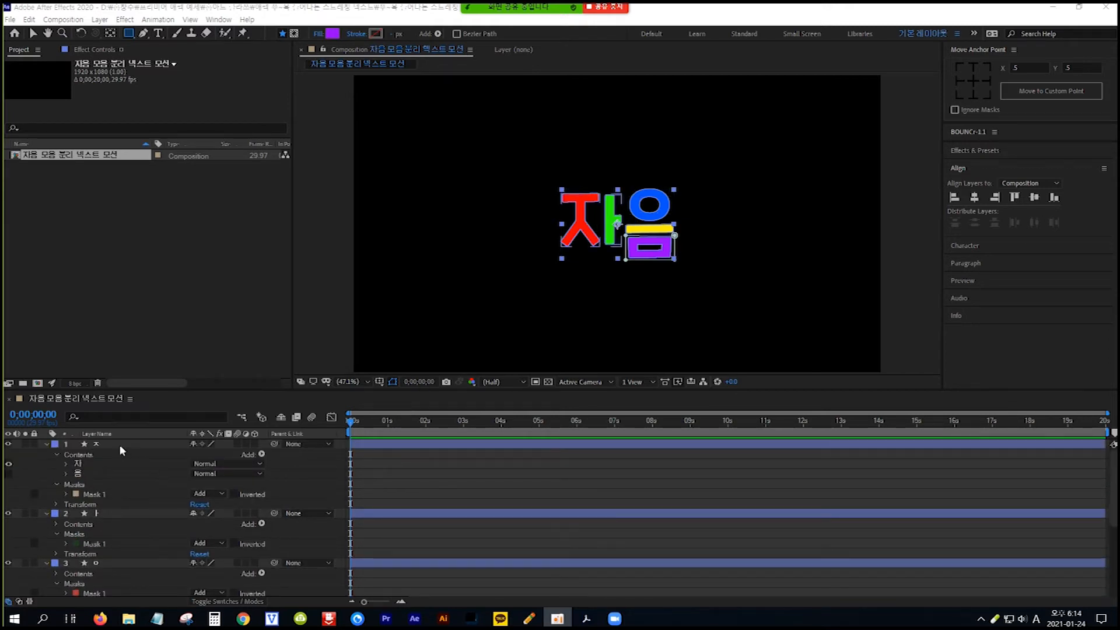
left_click(117, 446)
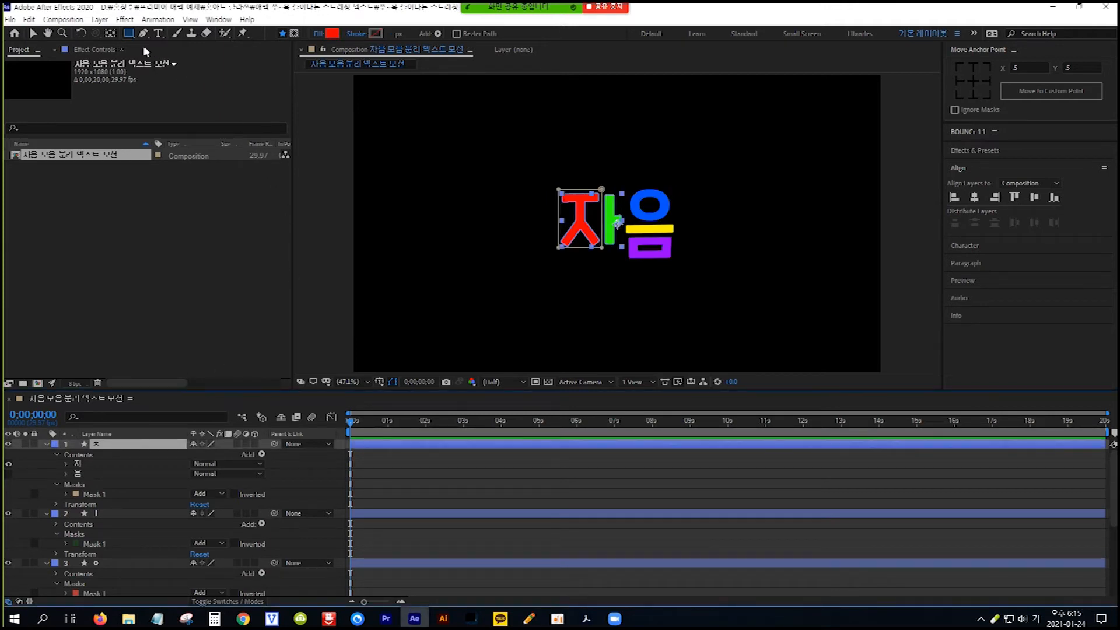
left_click(111, 35)
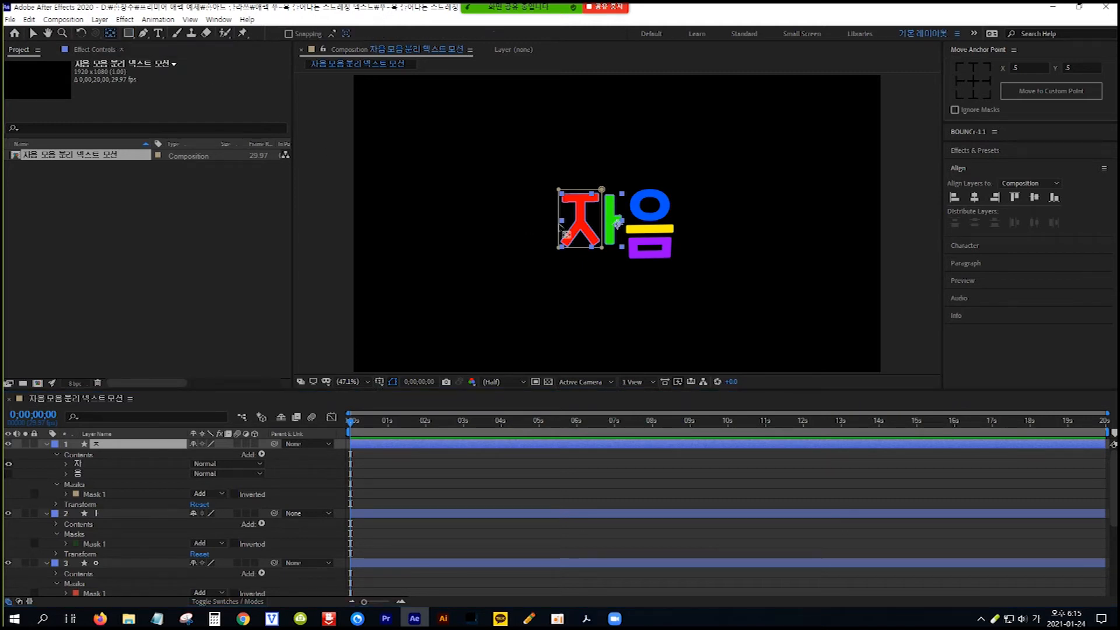
left_click(621, 234)
left_click_drag(610, 224, 581, 221)
key("ctrl+a")
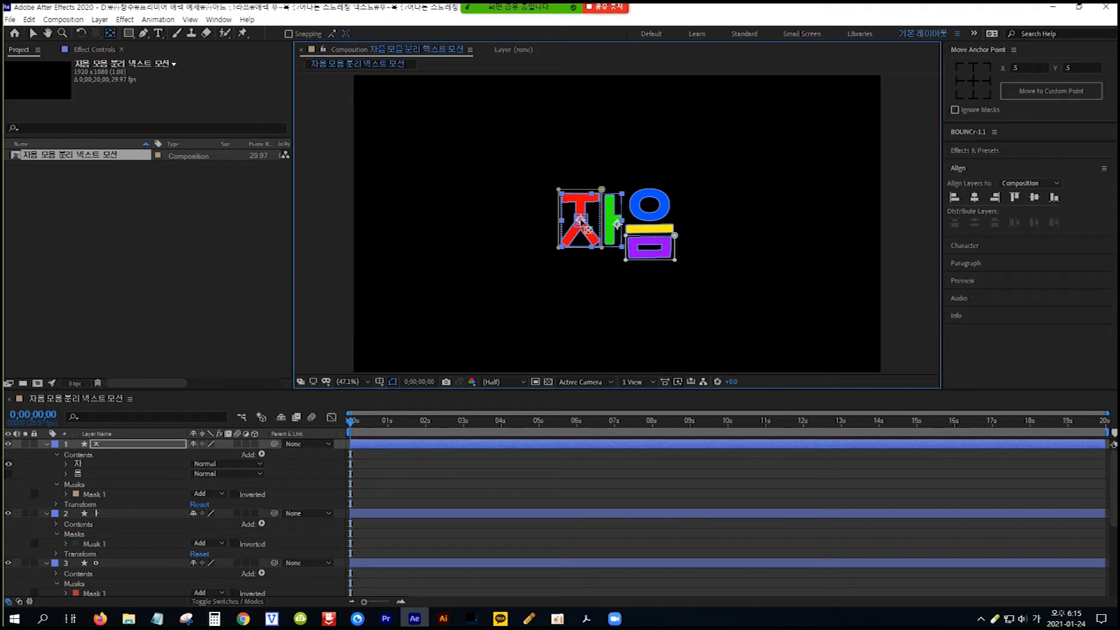
left_click(581, 221)
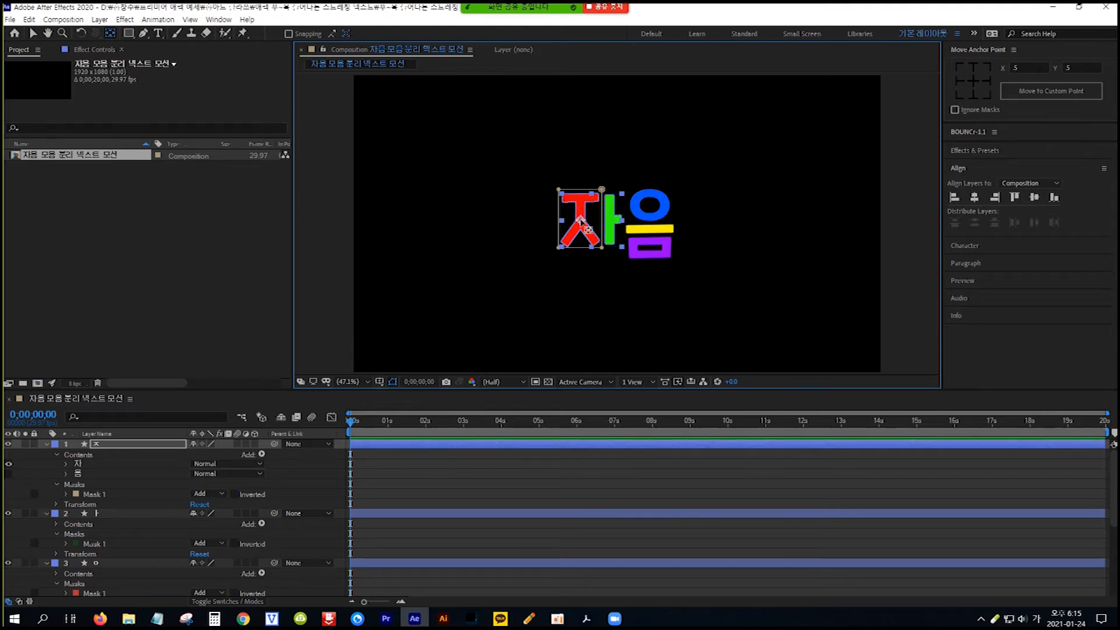
Step: Move the anchor points of the ㅏ and ㅇ layers onto the green vowel and the center of the blue circle
left_click(113, 515)
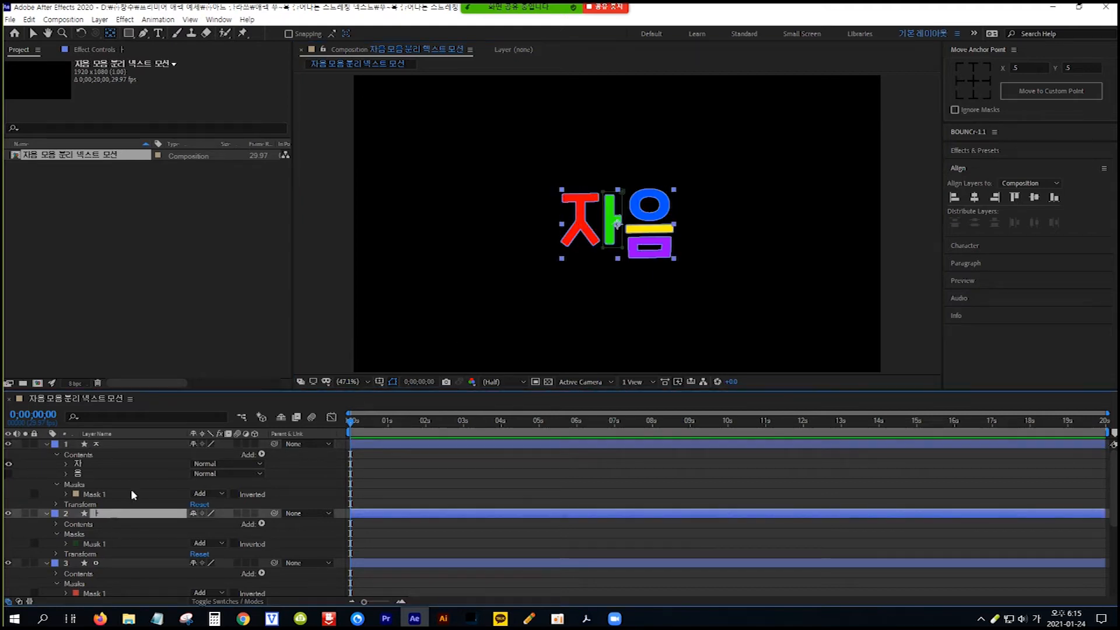
left_click_drag(617, 222, 614, 222)
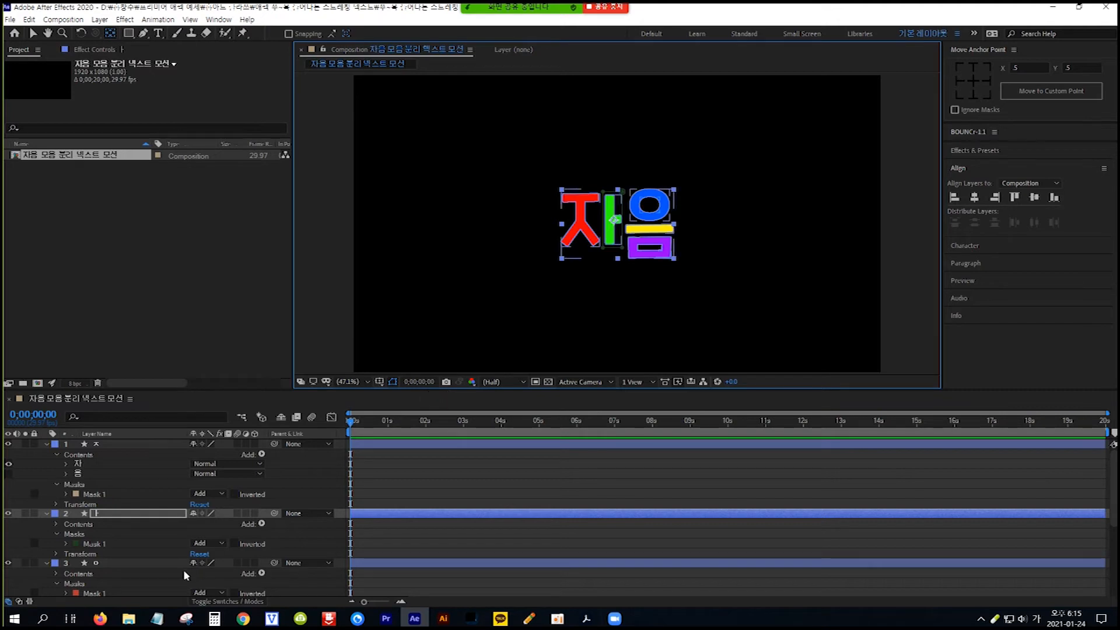
left_click(130, 563)
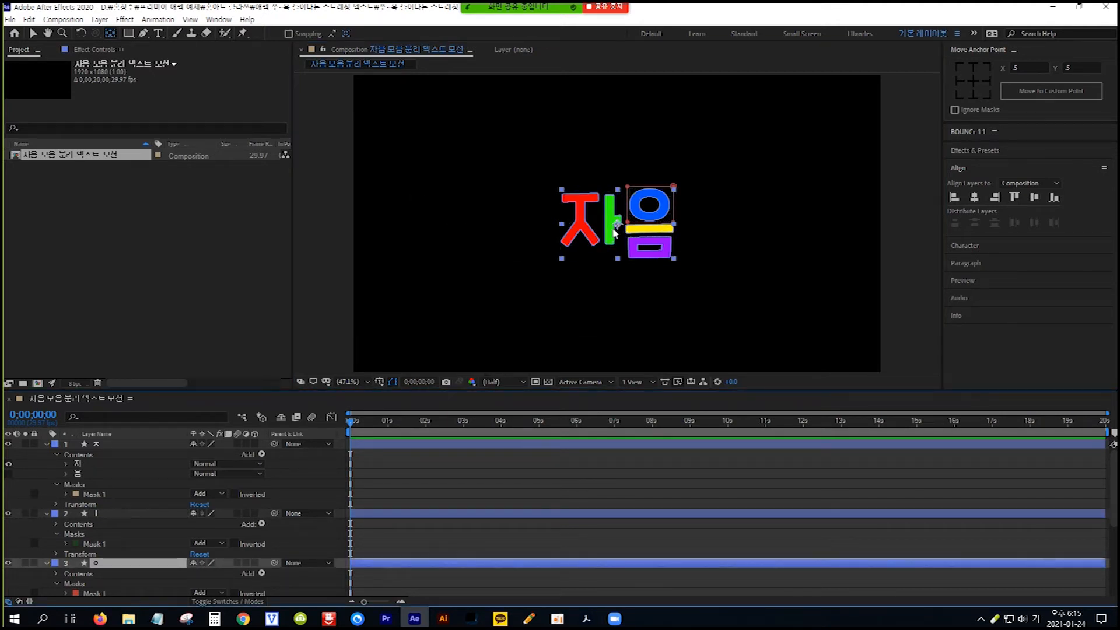
left_click_drag(618, 224, 650, 204)
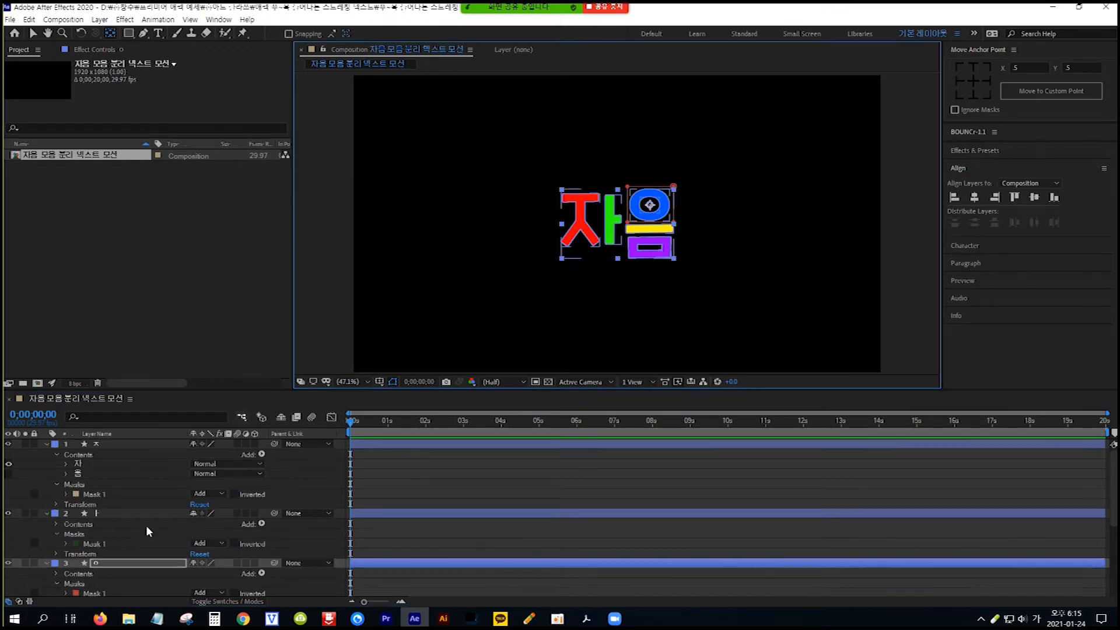
Step: Move the ㅡ layer's anchor point to the center of the yellow horizontal bar
scroll(146, 525, "down", 4)
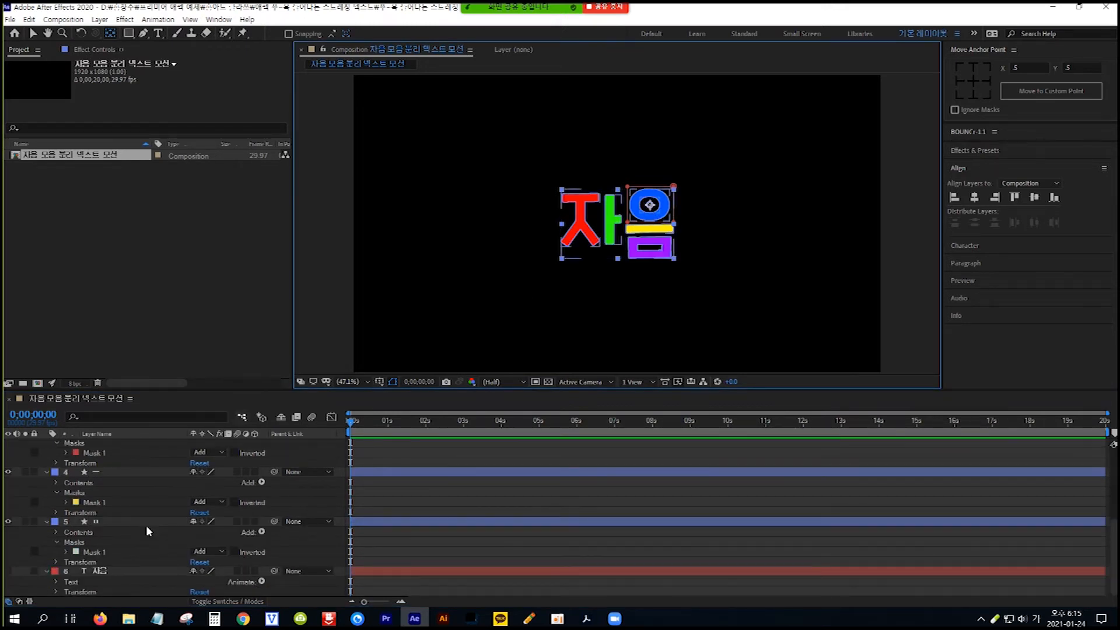
left_click(120, 472)
mouse_move(652, 234)
left_mouse_down()
mouse_move(617, 224)
mouse_move(652, 236)
left_mouse_up()
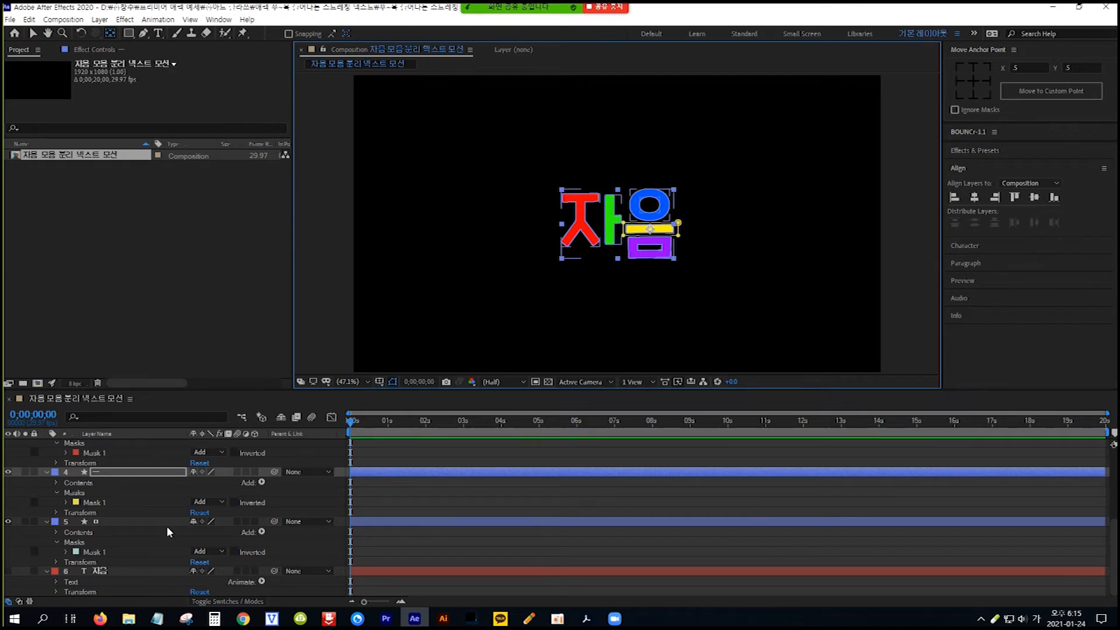
Step: Move the ㅁ layer's anchor point to the center of the purple ㅁ, and return to the Selection tool
left_click(131, 522)
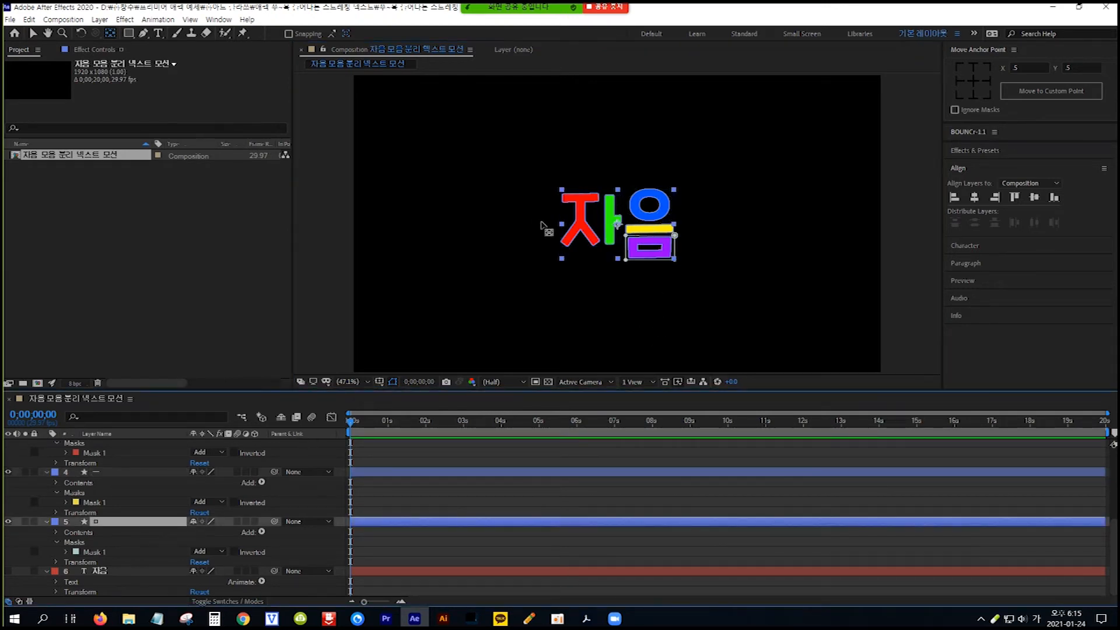
left_click(617, 223)
left_click_drag(617, 223, 649, 248)
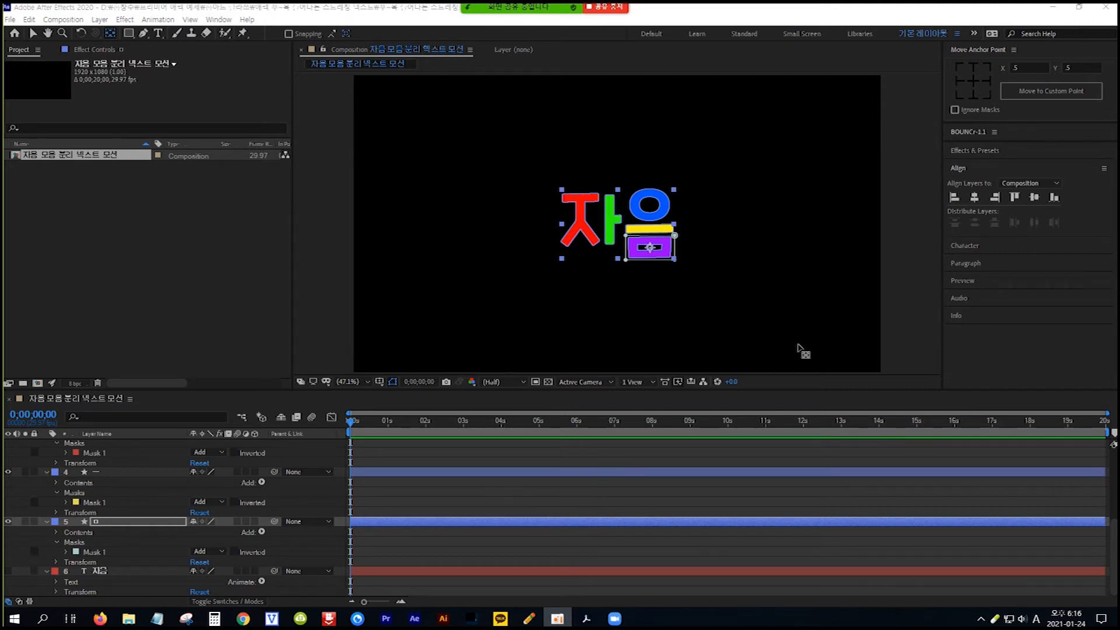
left_click(33, 37)
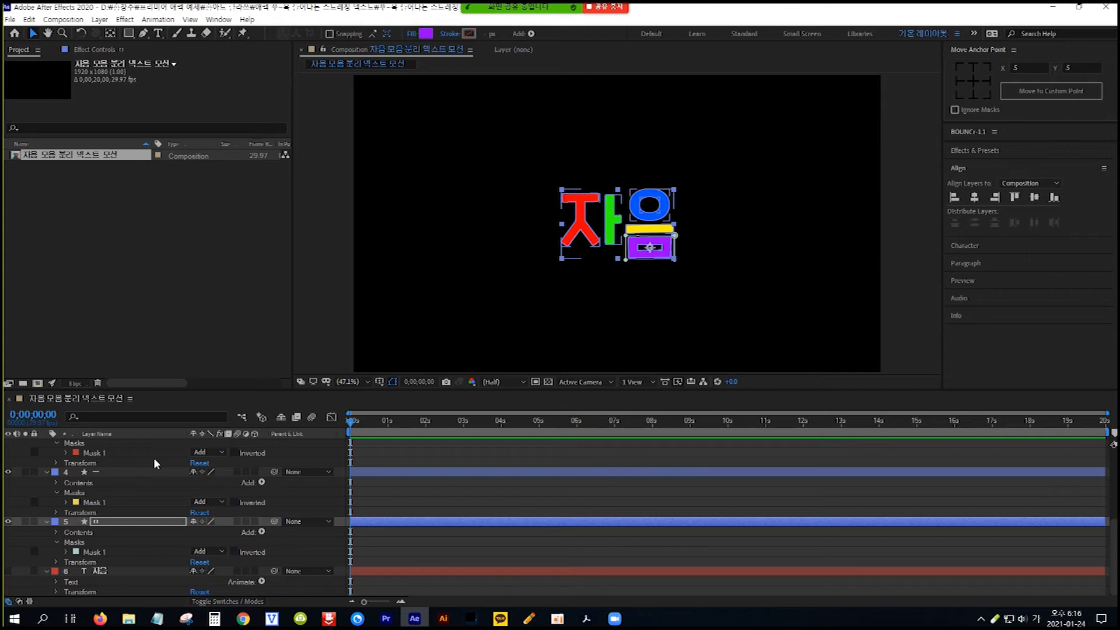
Step: Select all five letter shape layers, ㅈ through ㅁ, reveal their Position, and enable Position keyframes at the start of the composition
scroll(153, 457, "up", 5)
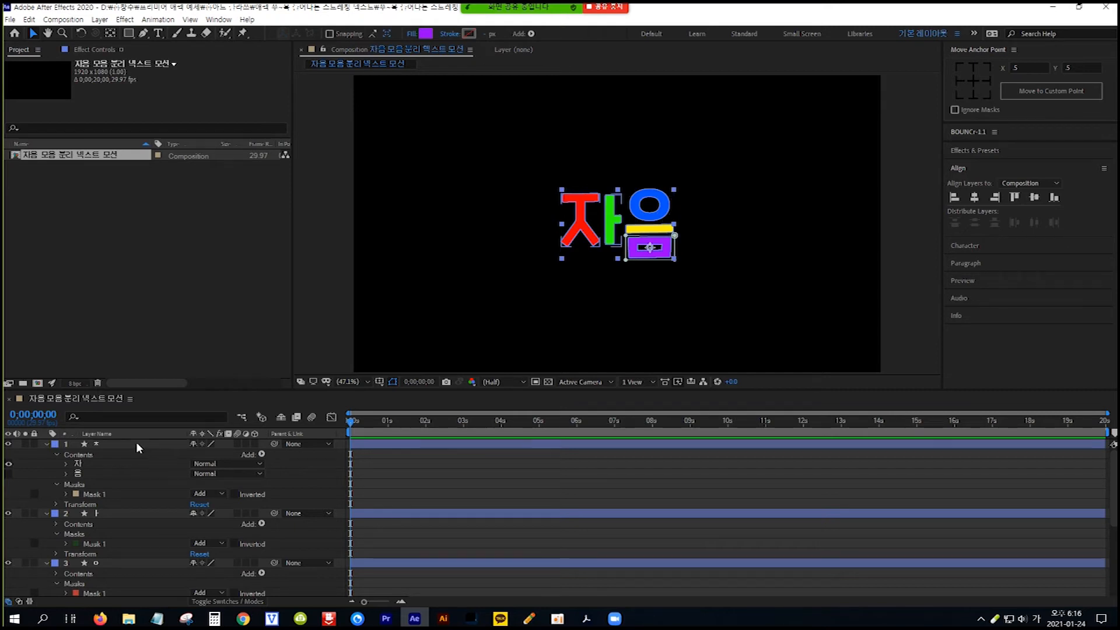
left_click(135, 443)
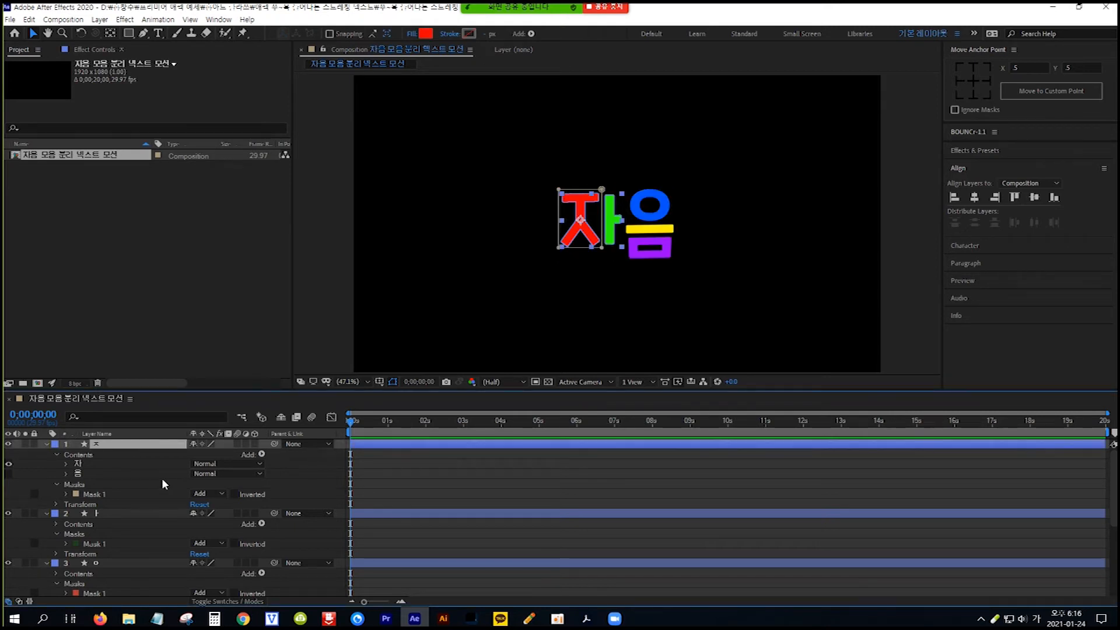
scroll(162, 478, "down", 5)
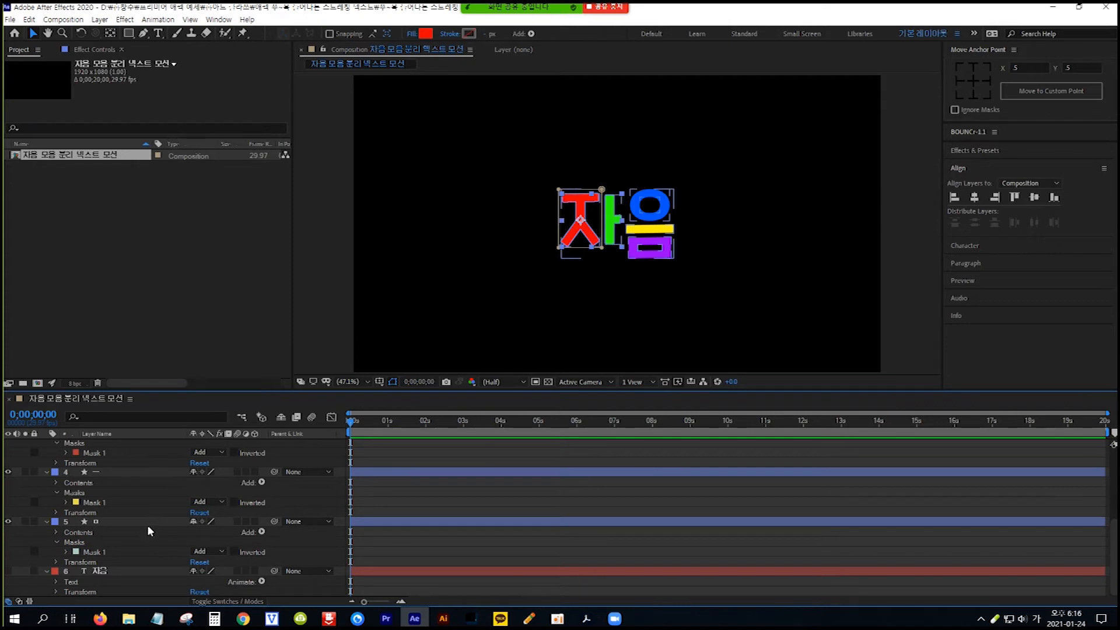
left_click(148, 521, "shift")
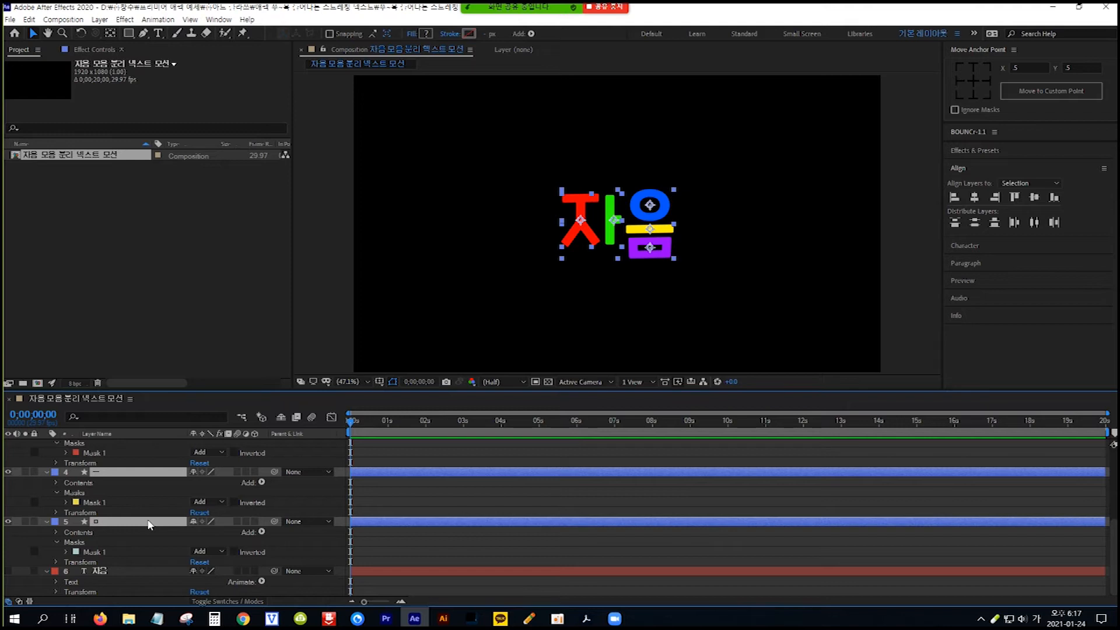
key("Hangul")
key("p")
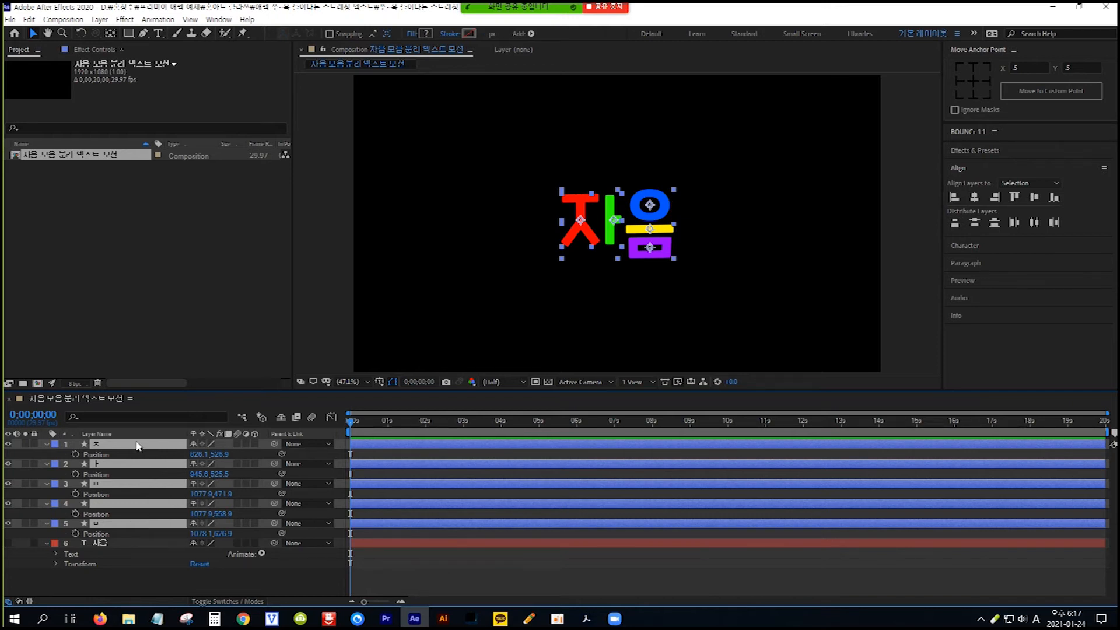
left_click(76, 455)
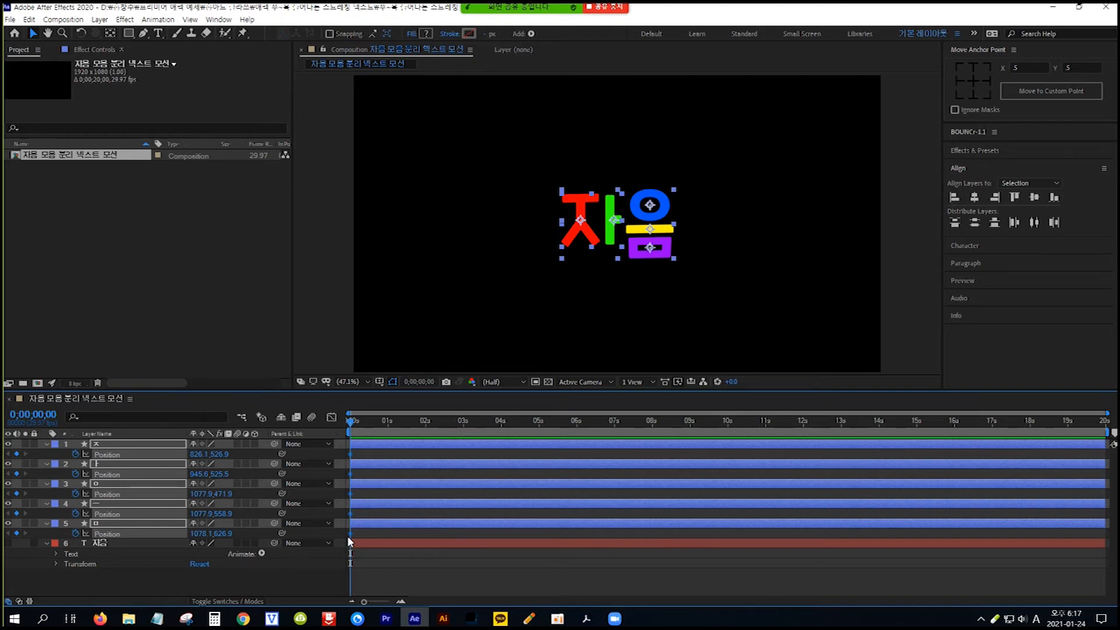
Step: At 0;00;00;20, move the red ㅈ layer out of the frame beyond its upper-left corner to keyframe its Position
key("space")
left_click(138, 576)
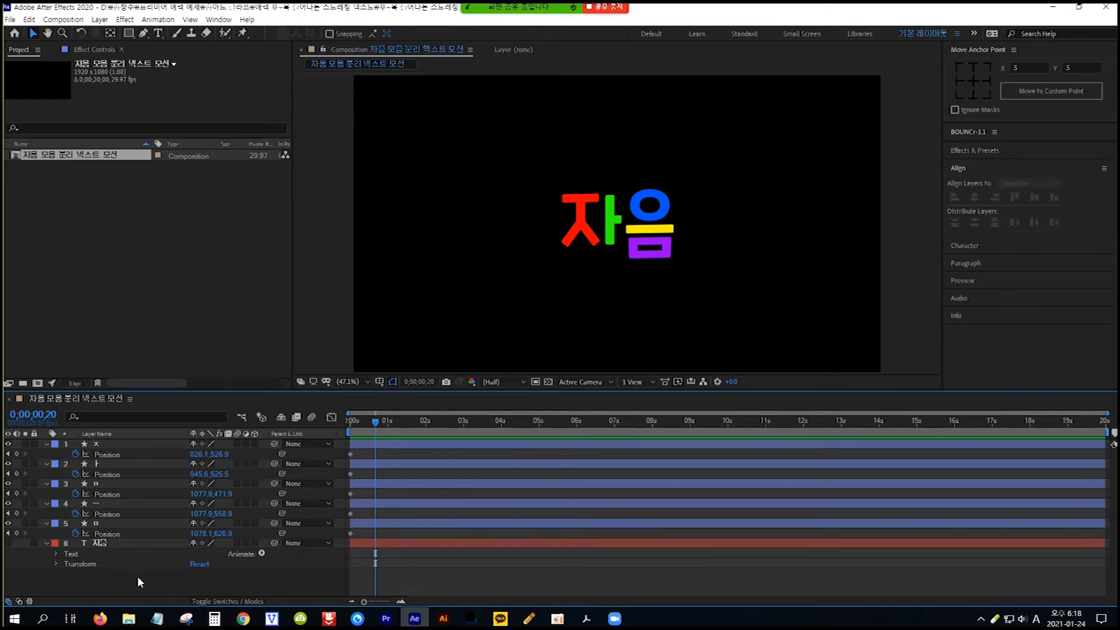
left_click(131, 443)
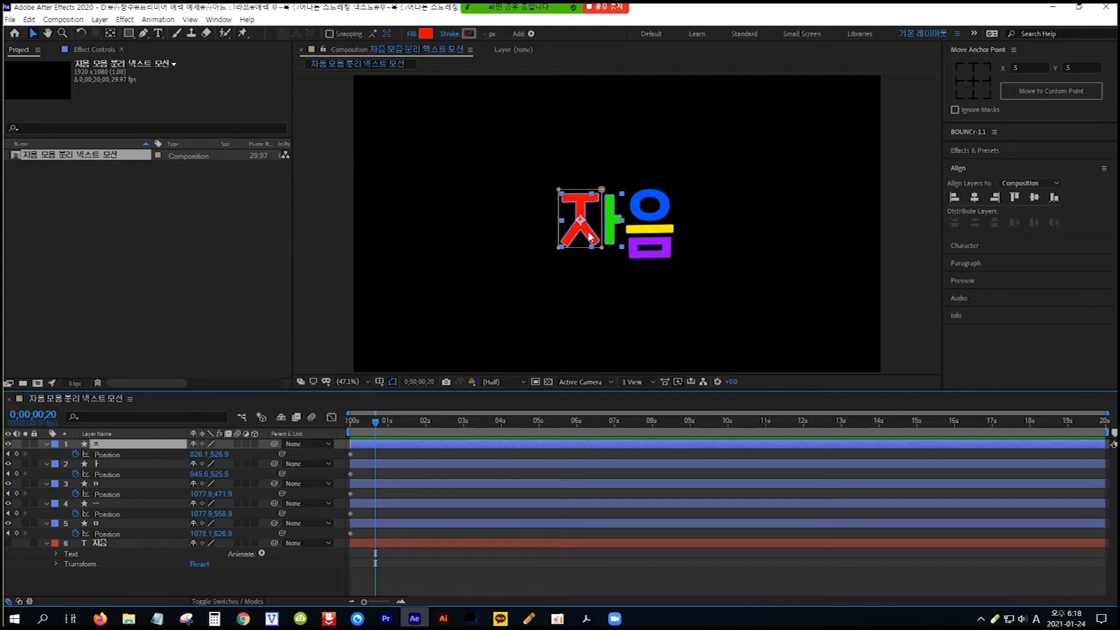
left_click_drag(591, 236, 321, 127)
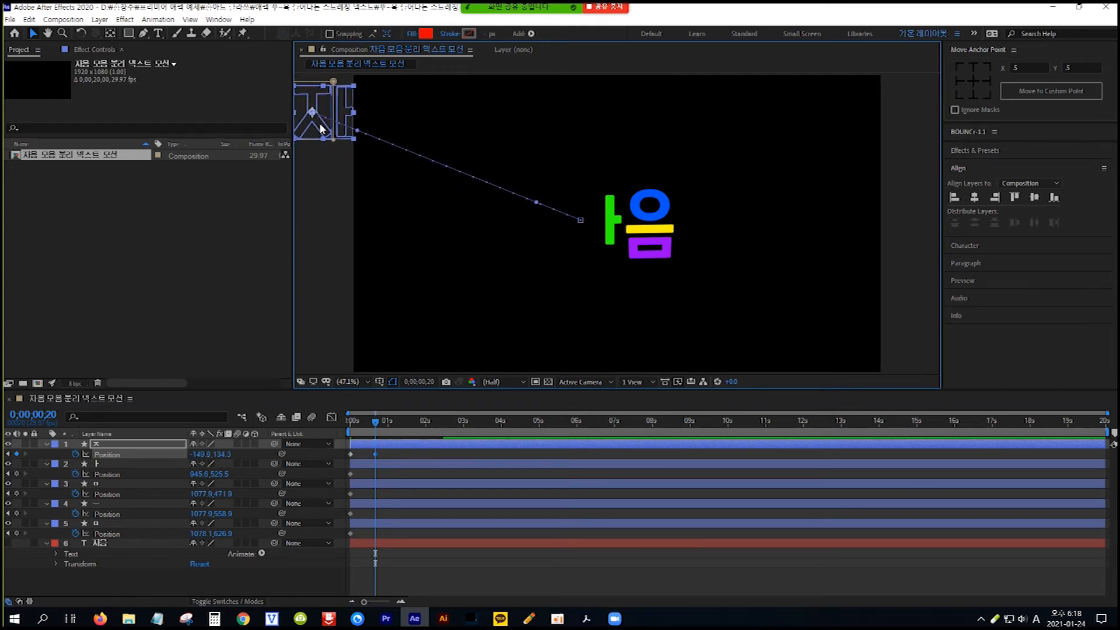
Step: Move the green ㅏ layer straight down below the frame at 0;00;00;20
key("ctrl+a")
left_click(141, 463)
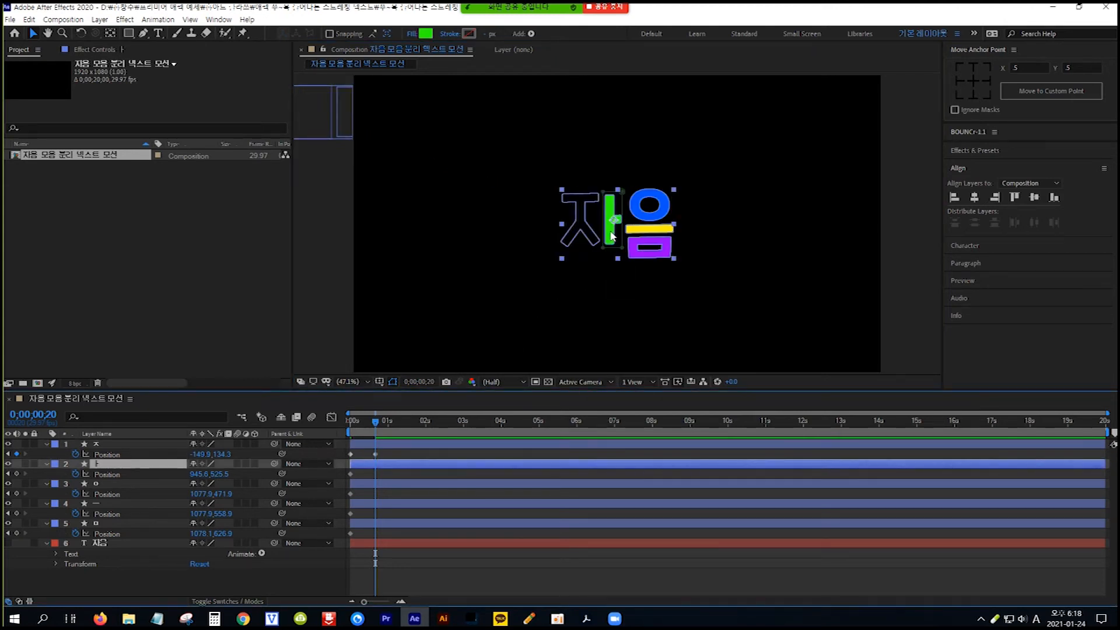
left_click_drag(611, 237, 615, 421)
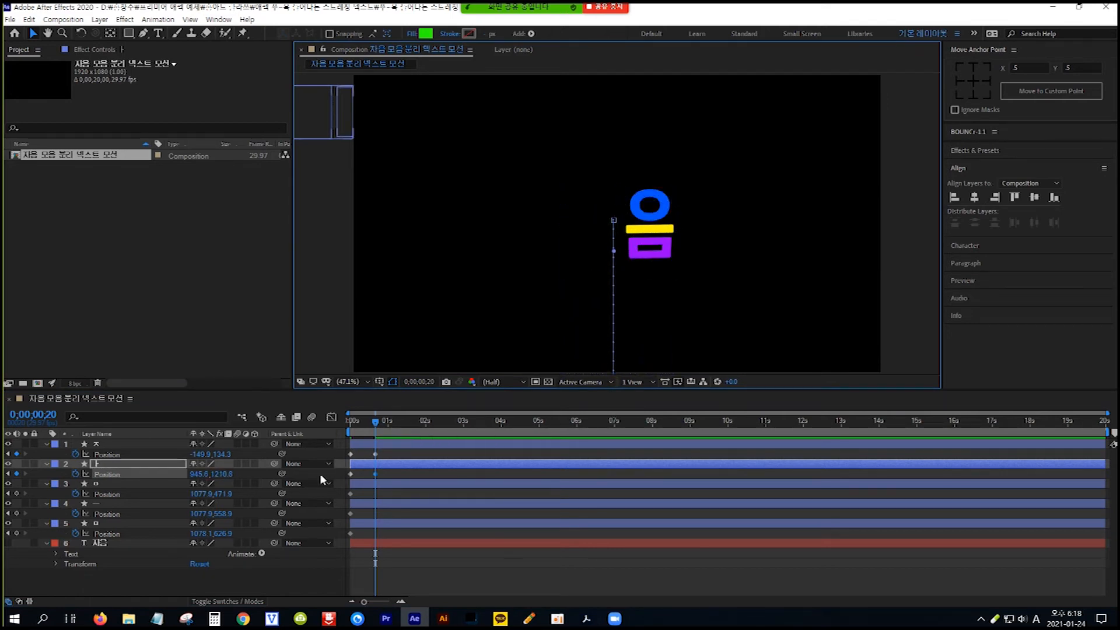
Step: At 0;00;00;20, move the blue ㅇ layer past the frame's upper-right corner and the yellow ㅡ layer straight out past its right edge
left_click(133, 484)
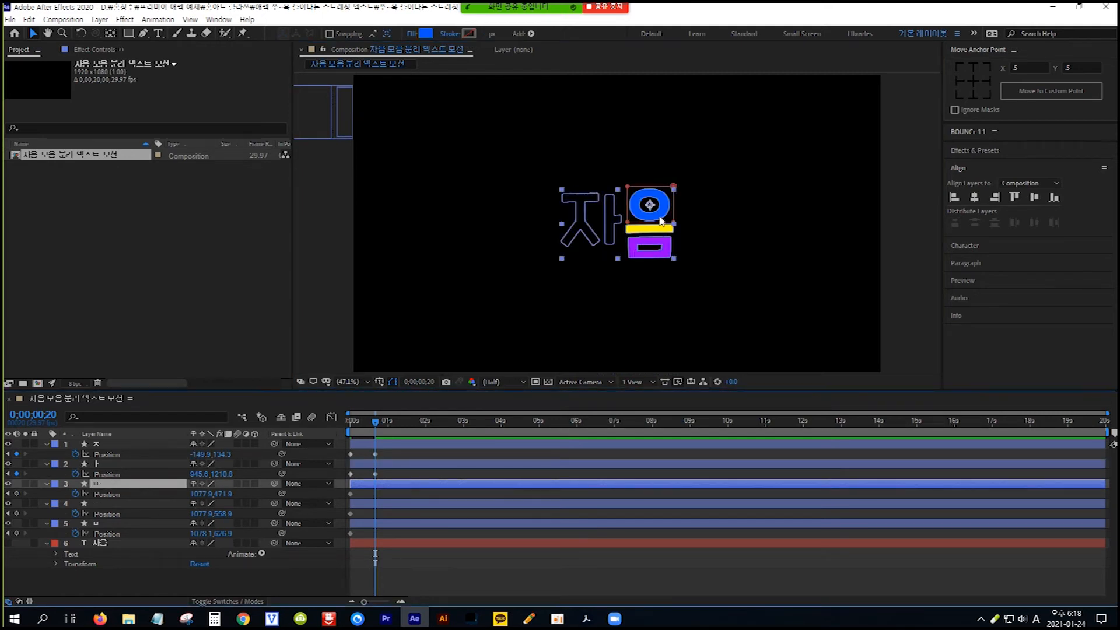
left_click_drag(662, 217, 924, 60)
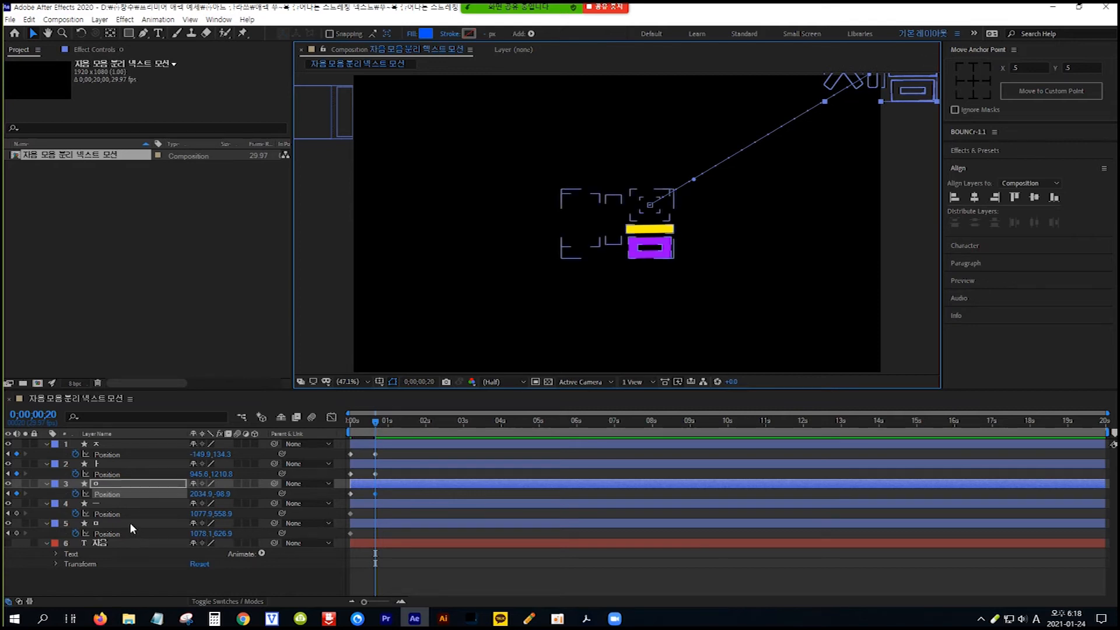
left_click(128, 503)
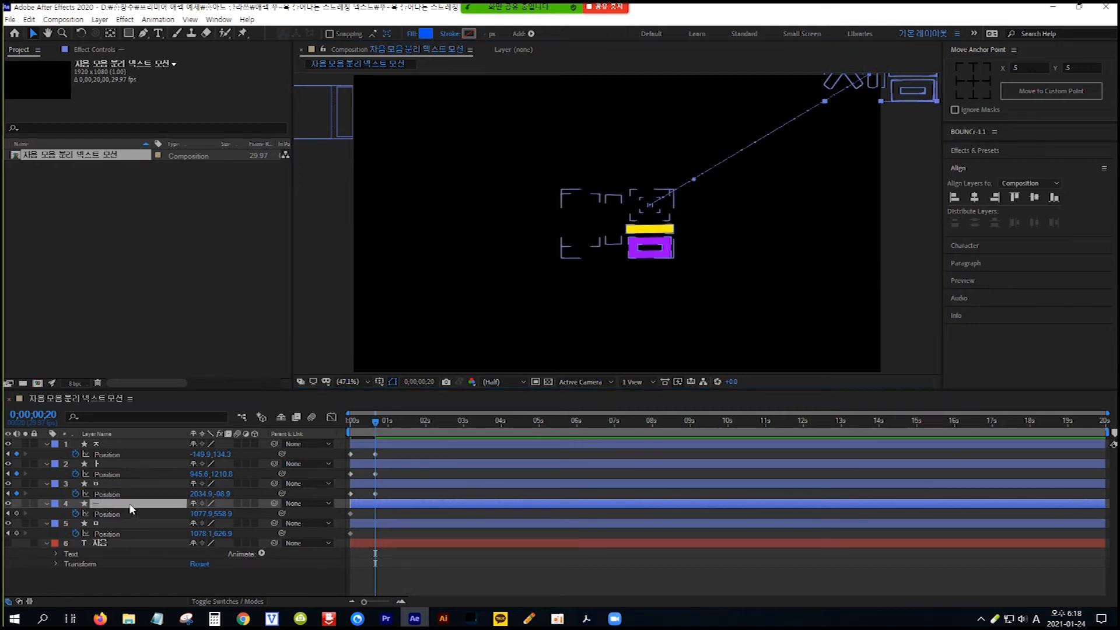
left_click_drag(634, 230, 933, 231)
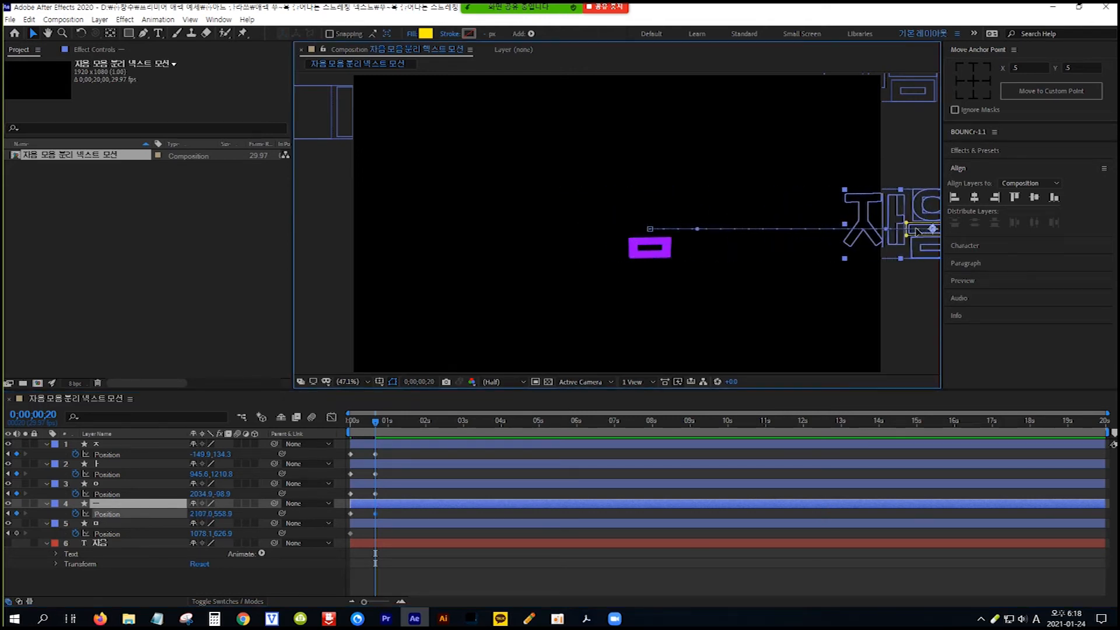
Step: Move the purple ㅁ layer straight down out of the frame at 0;00;00;20
left_click(124, 522)
left_click_drag(674, 257, 677, 427)
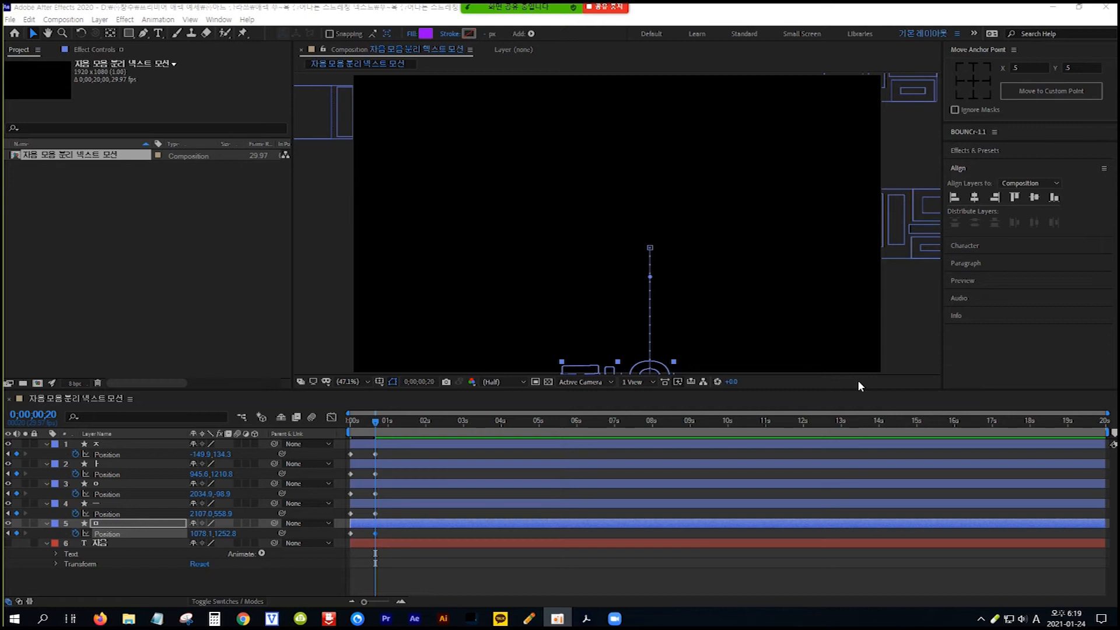
left_click(859, 406)
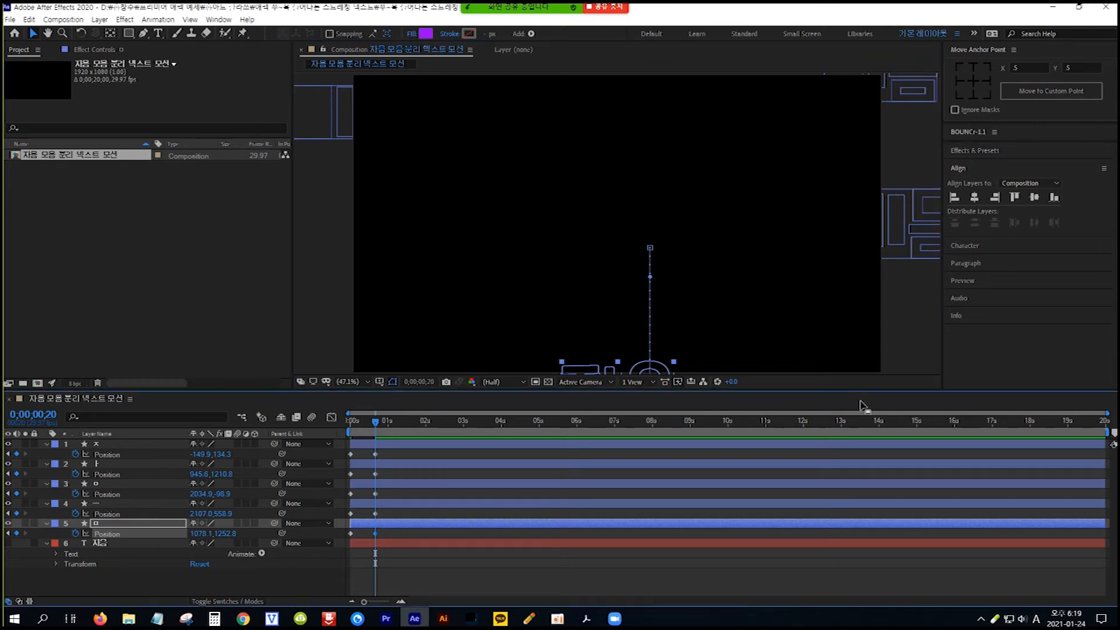
Step: Preview the letters scattering out of the frame from the start of the composition
key("Home")
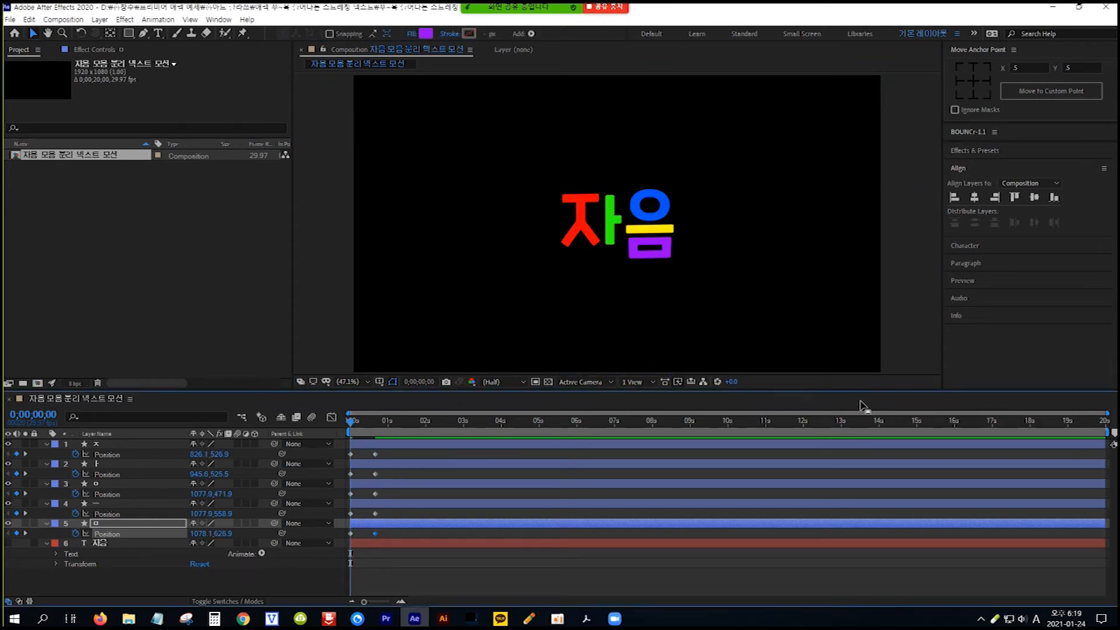
key("space")
key("space")
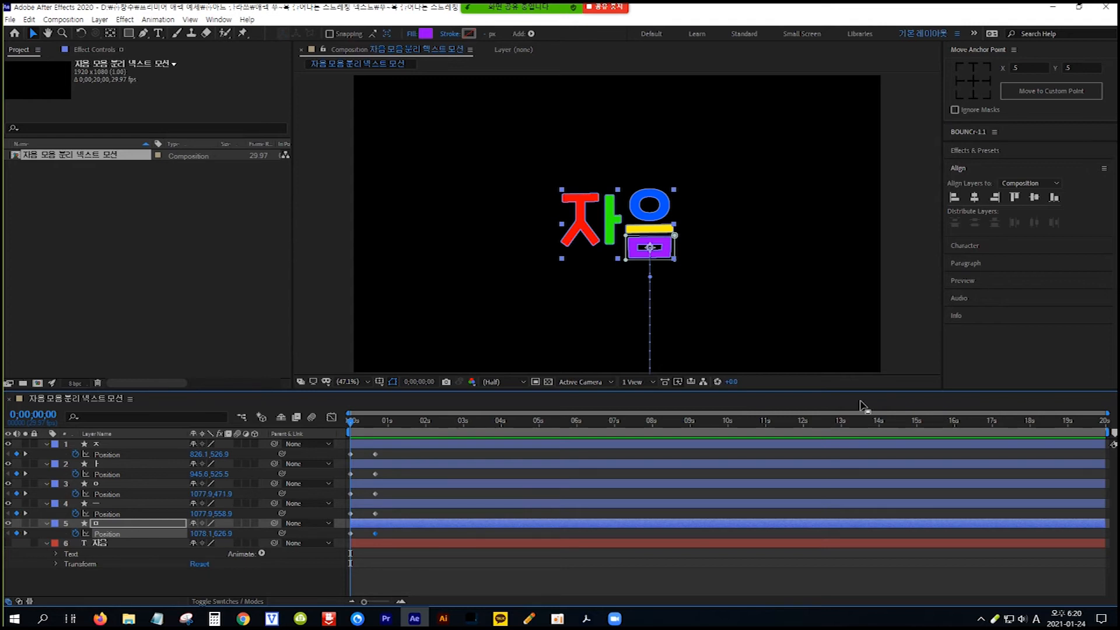
Step: Move all five assembled-word Position keyframes to 0;00;01;08 and the off-screen keyframes to the start of the composition
left_click(358, 552)
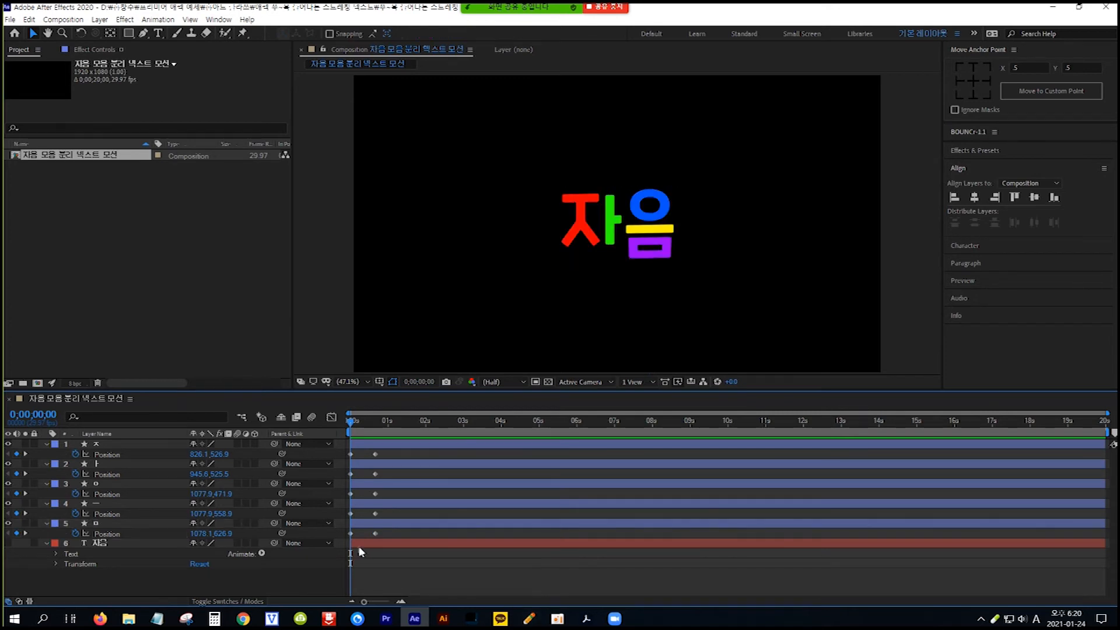
left_click_drag(352, 516, 345, 440)
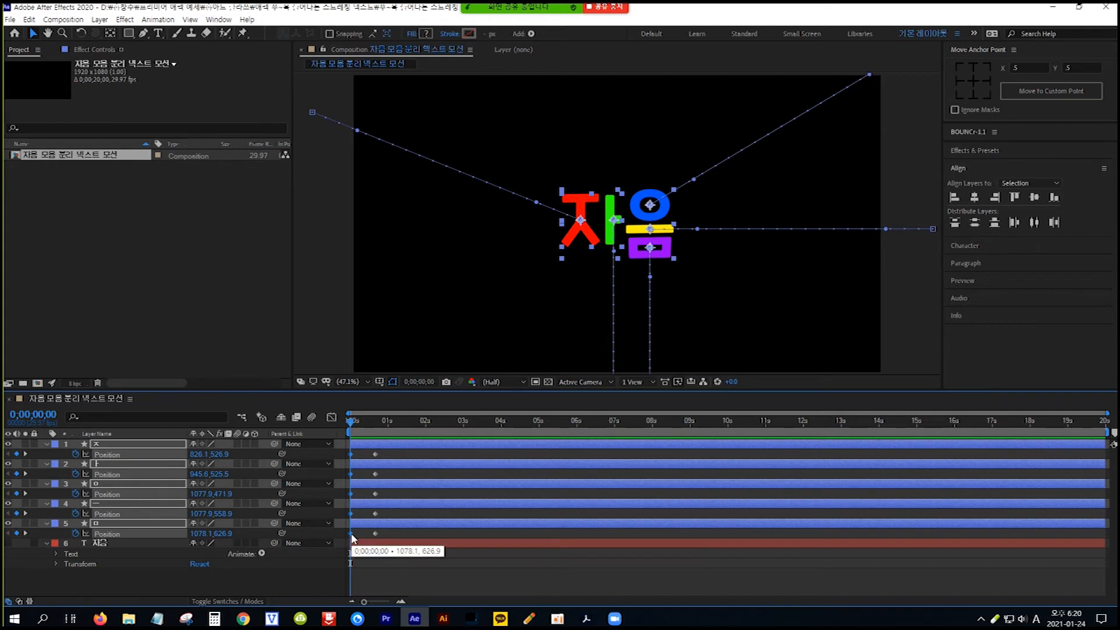
left_click_drag(351, 534, 399, 534)
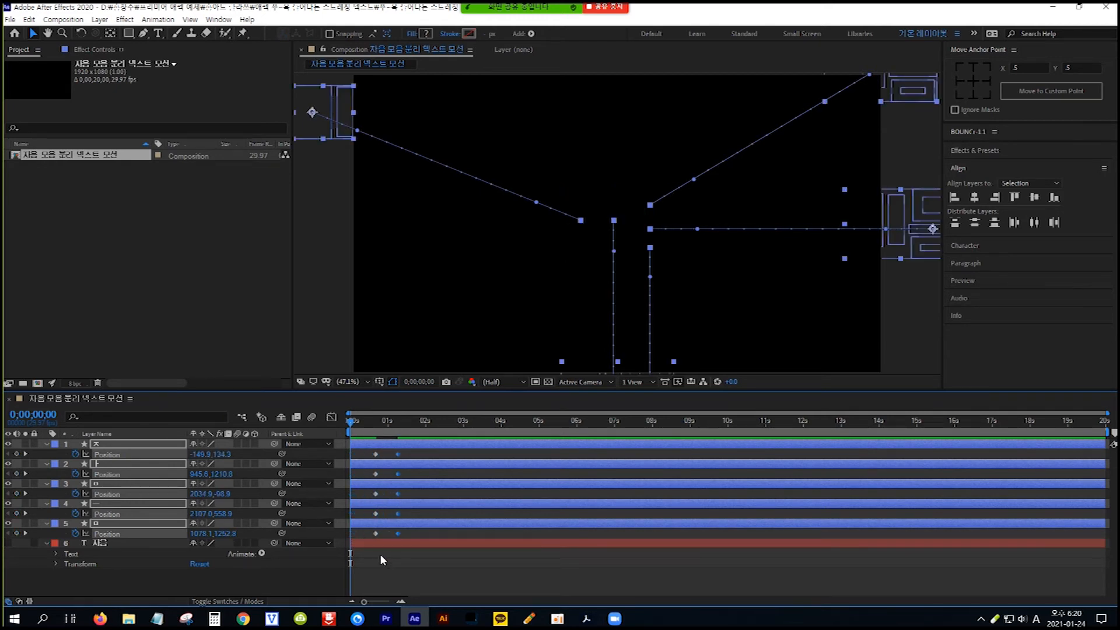
left_click_drag(383, 552, 375, 450)
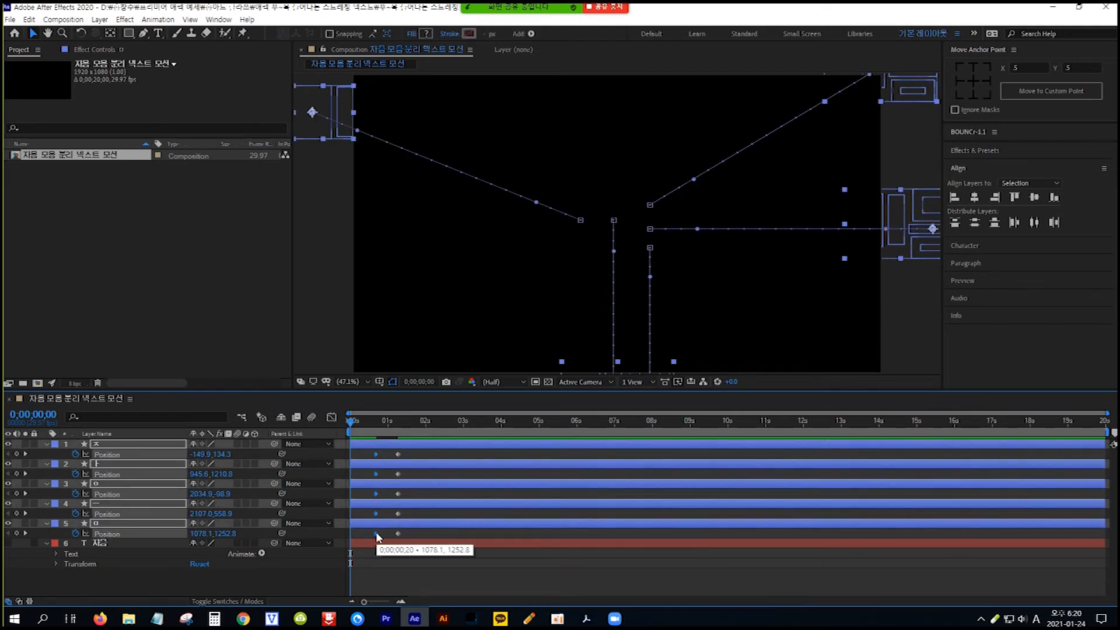
left_click_drag(376, 535, 356, 537)
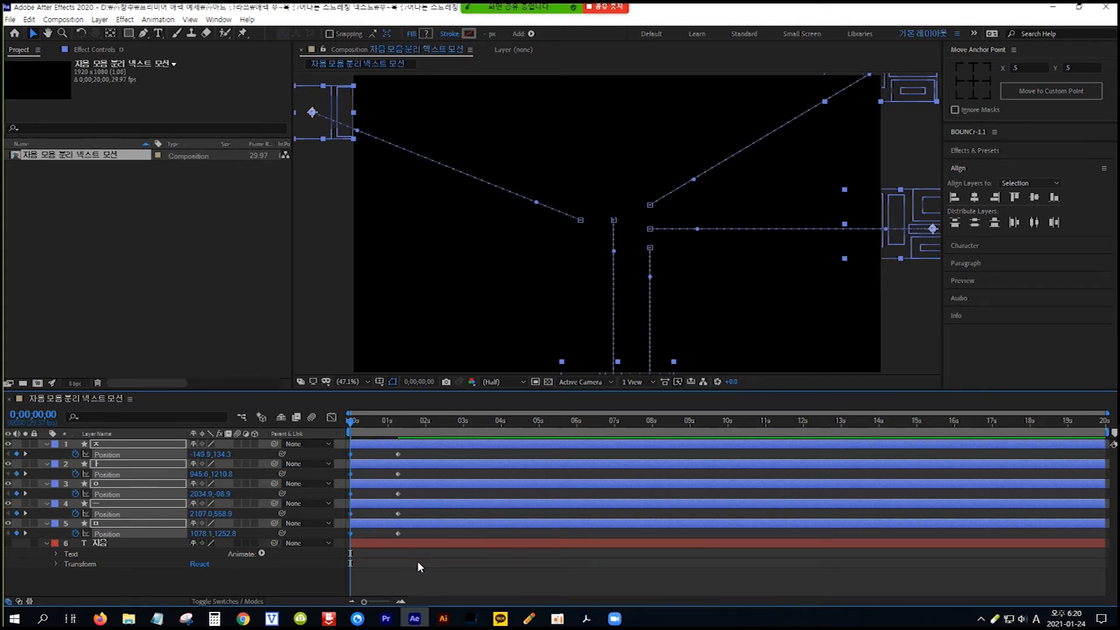
Step: Move the assembled-word Position keyframes of all five layers to 0;00;00;18
left_click_drag(415, 557, 390, 446)
left_click_drag(398, 534, 378, 537)
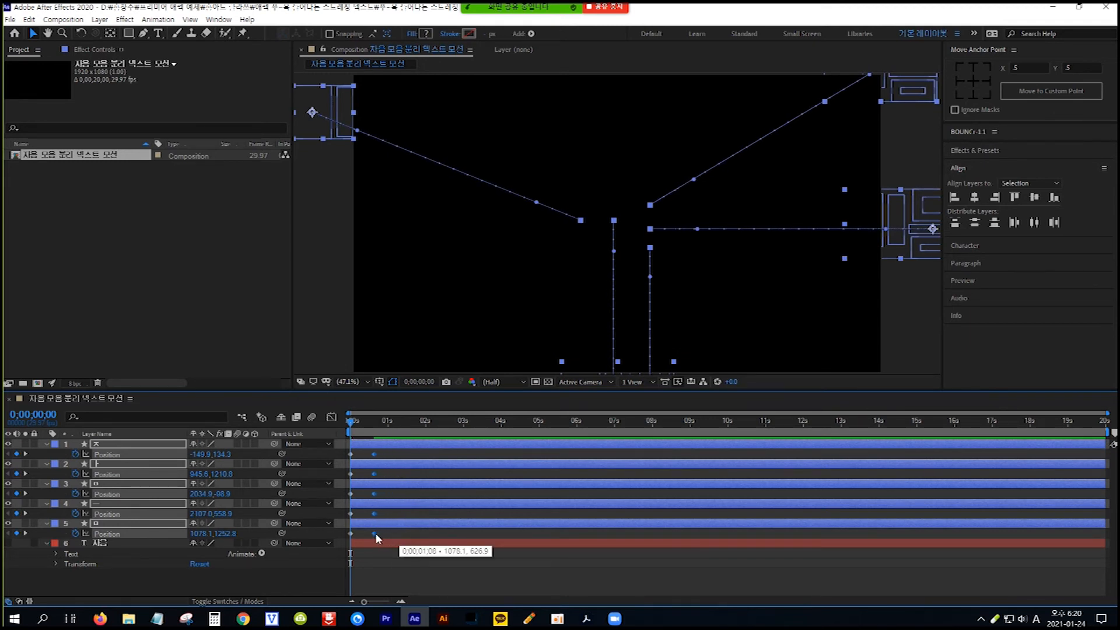
left_click_drag(375, 534, 375, 534)
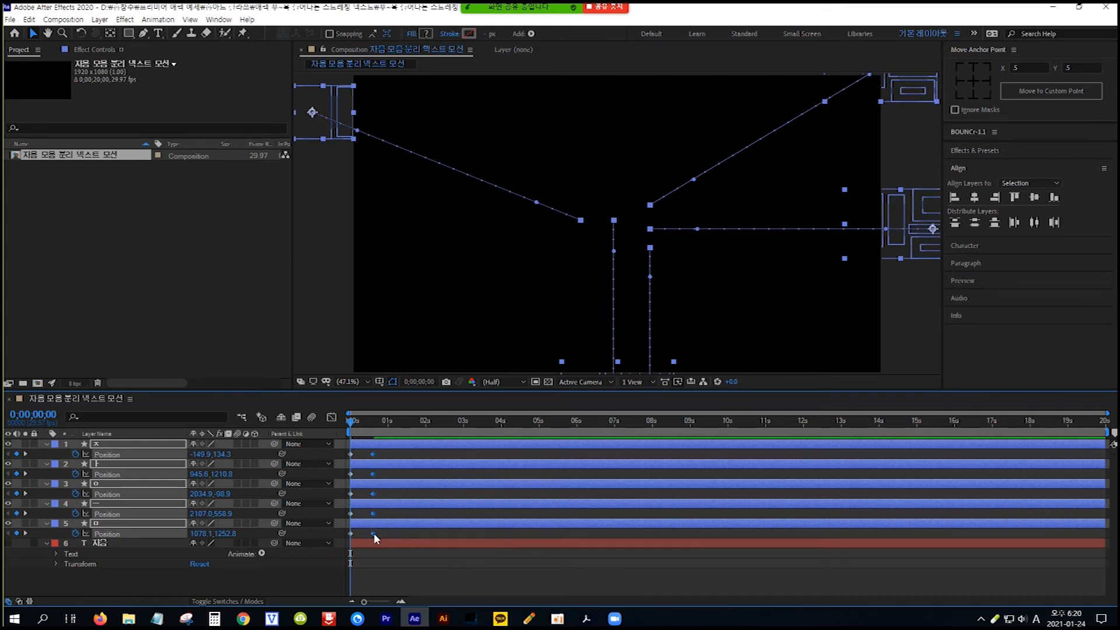
Step: Play back the letters flying in to form the word, and clear the layer selection
left_click(505, 593)
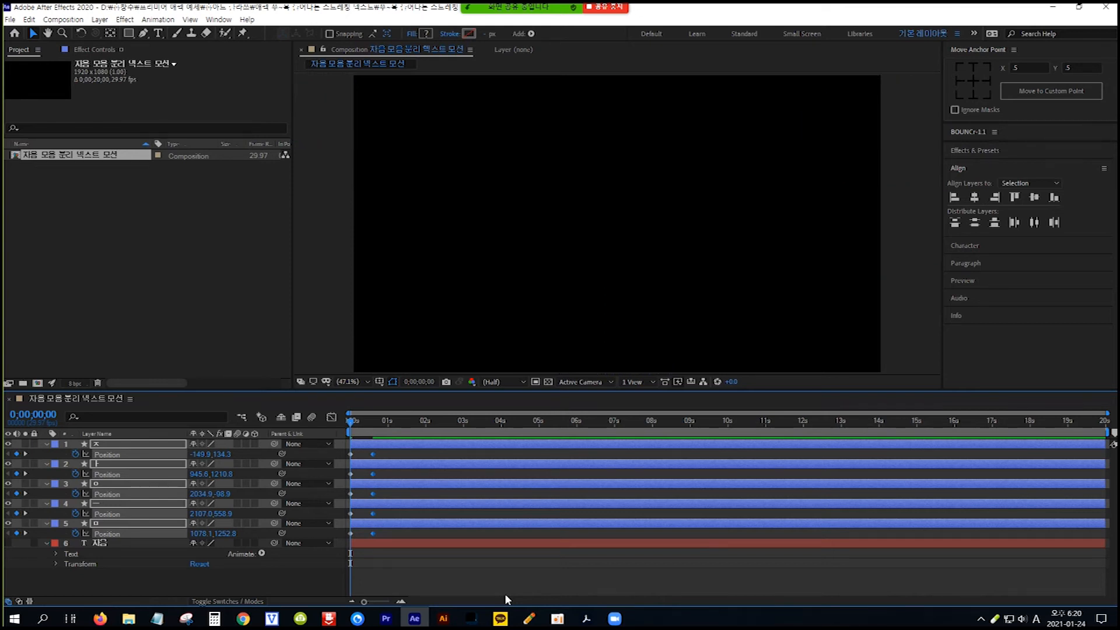
key("space")
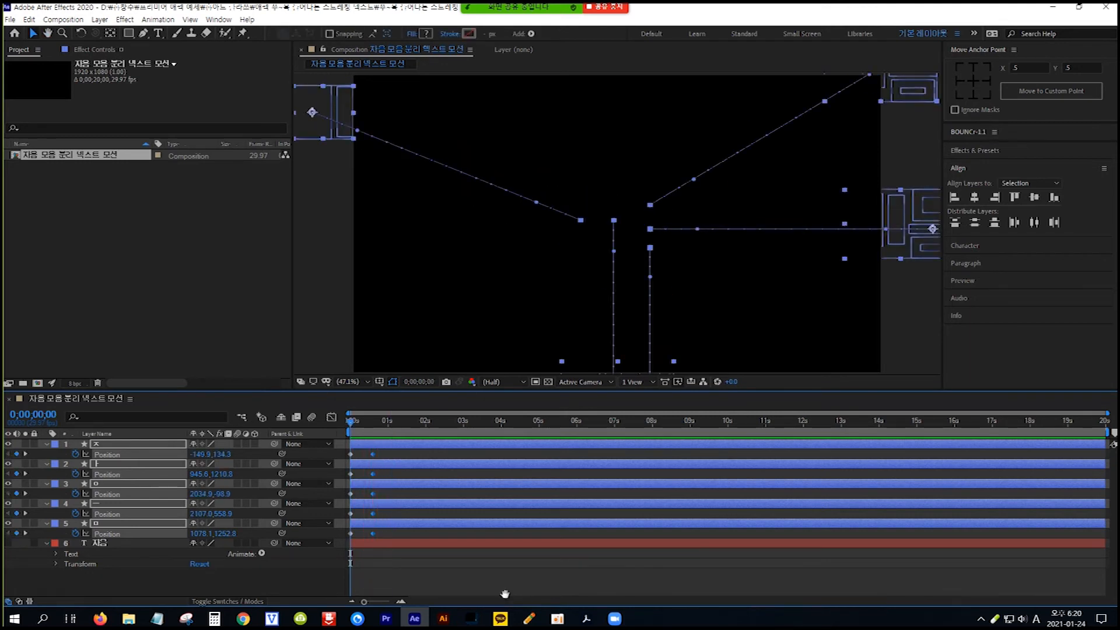
key("space")
key("space")
key("space")
left_click(144, 578)
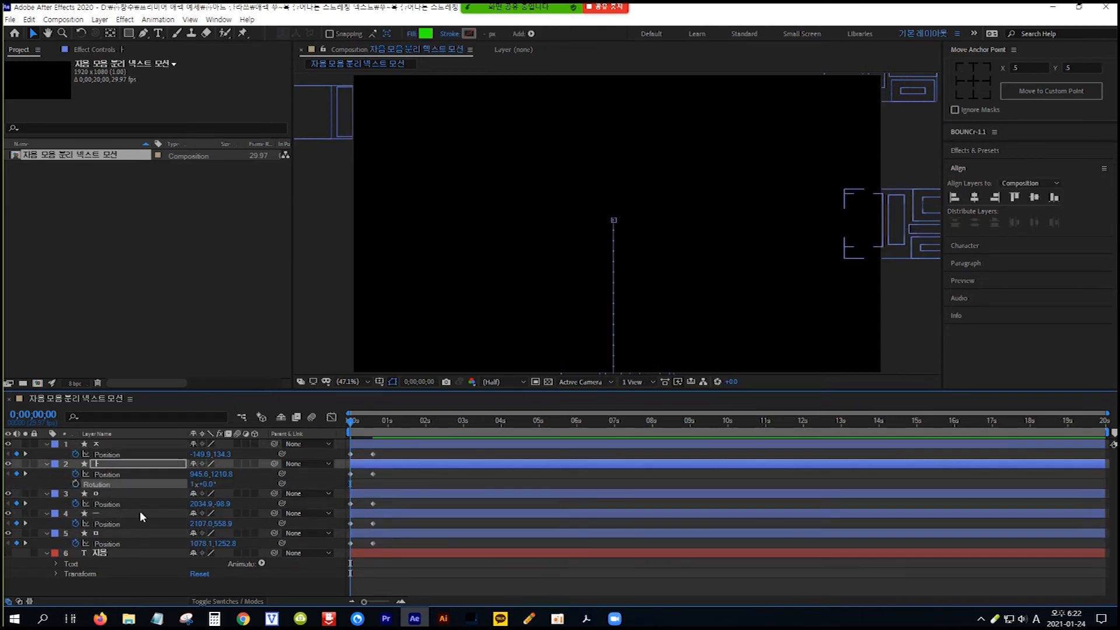
Step: Reveal the ㅡ layer's Rotation and keyframe it at -360° at 0;00;00;18
left_click(140, 513)
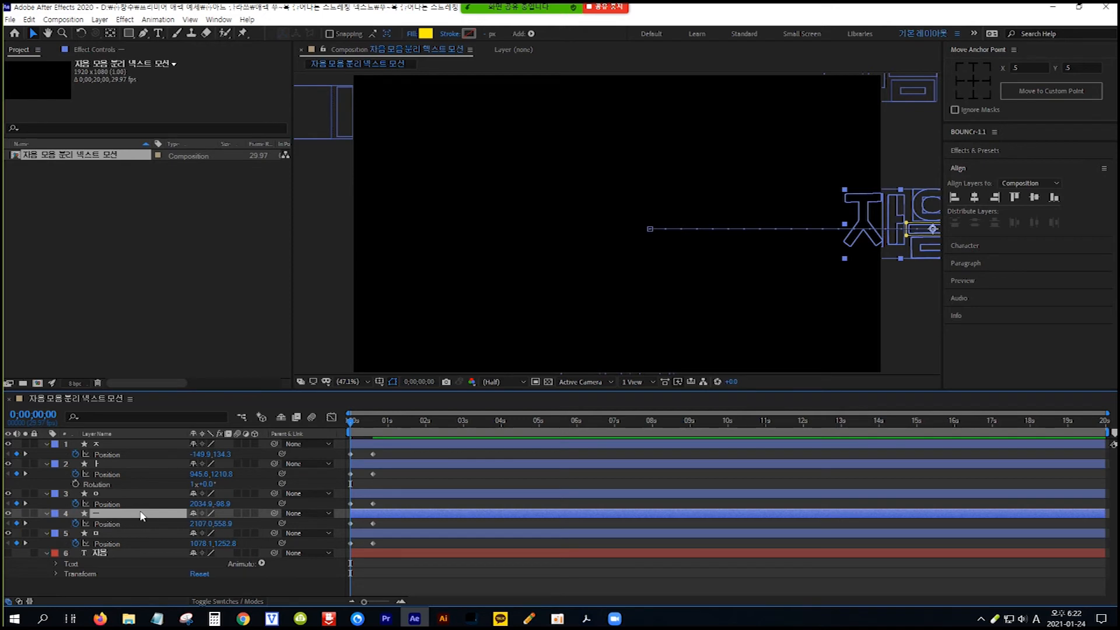
key("shift+r")
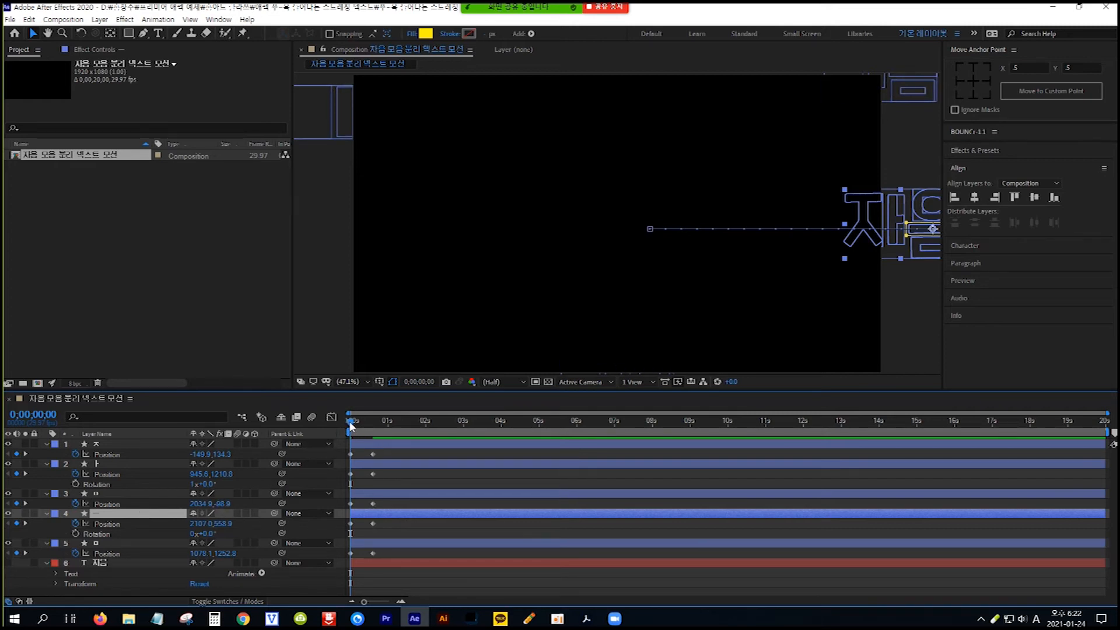
left_click_drag(352, 426, 373, 426)
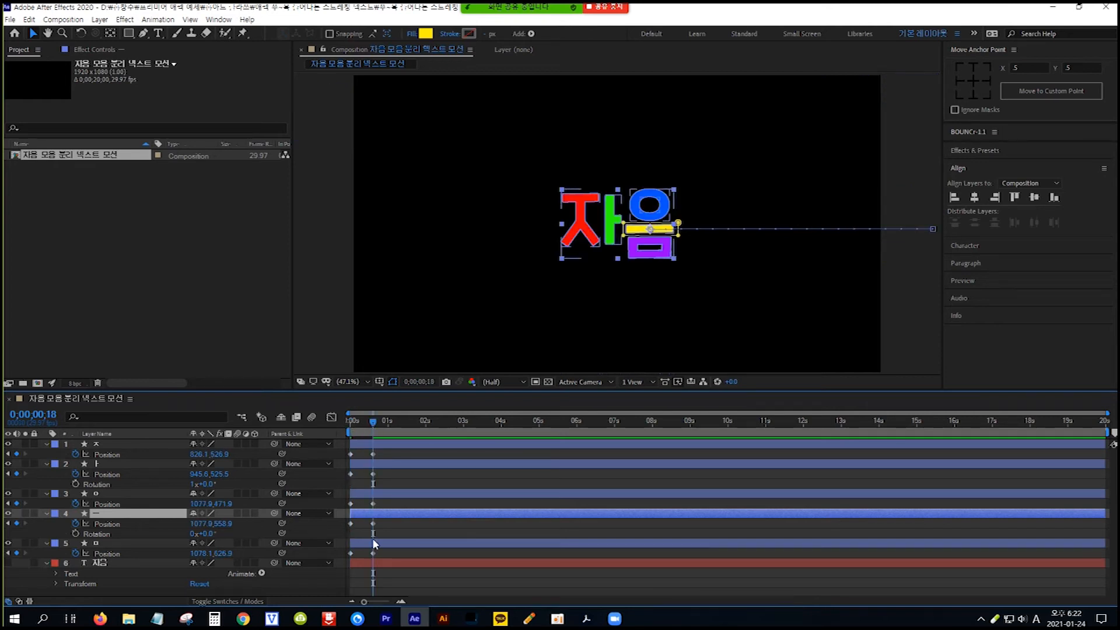
left_click(76, 534)
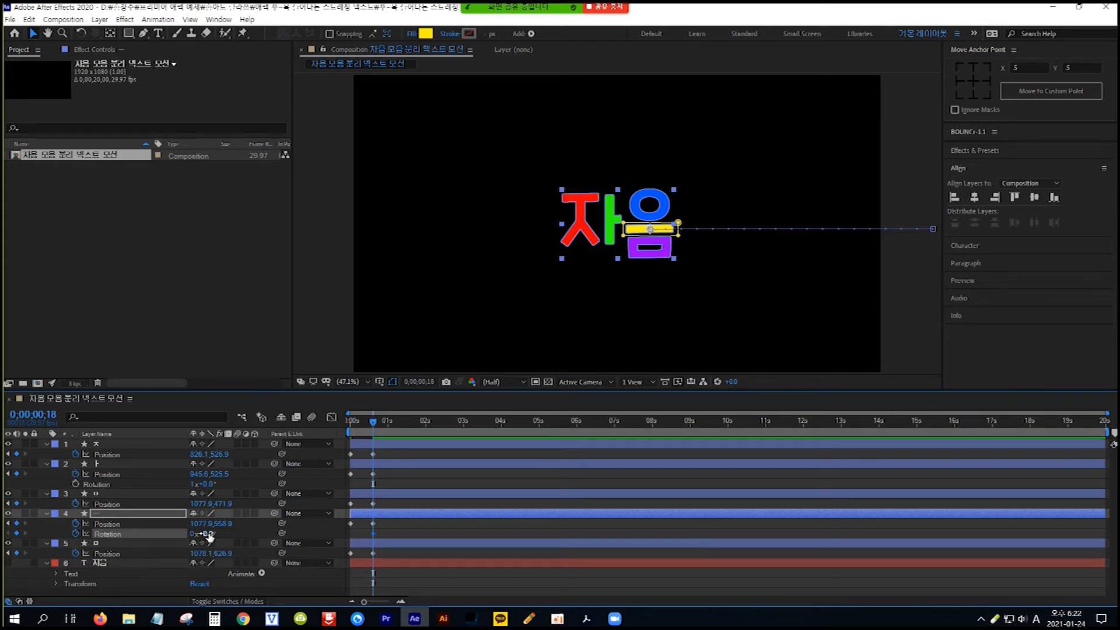
left_click(208, 533)
type("-360")
key("Return")
Step: Set the ㅡ layer's Rotation to 0 at the start of the composition
key("Home")
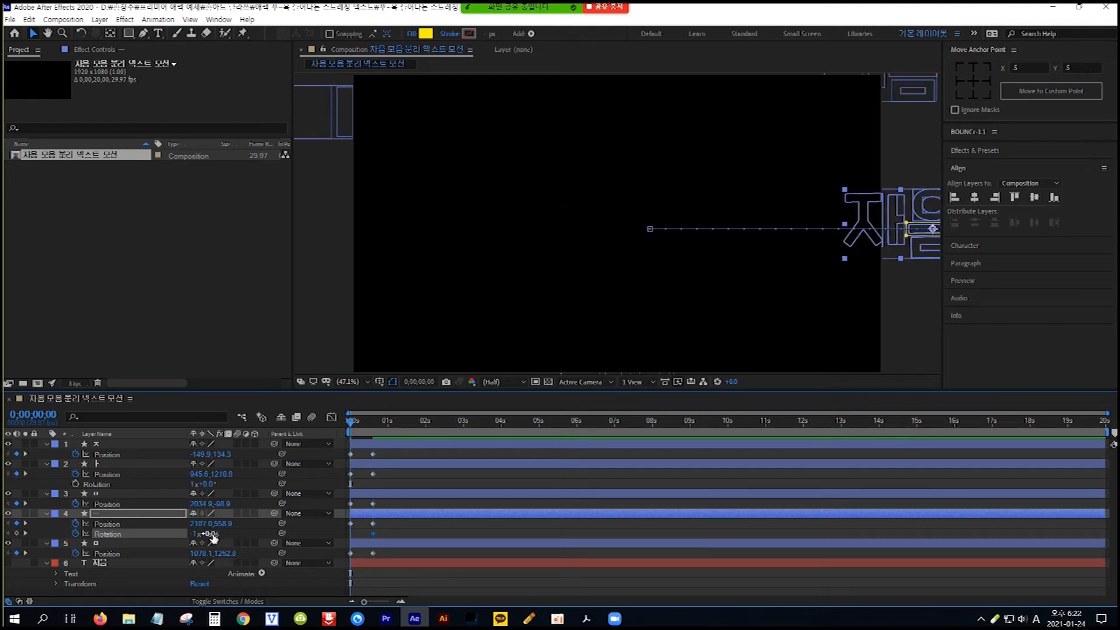
left_click(206, 534)
key("Return")
left_click(194, 534)
type("0")
key("Return")
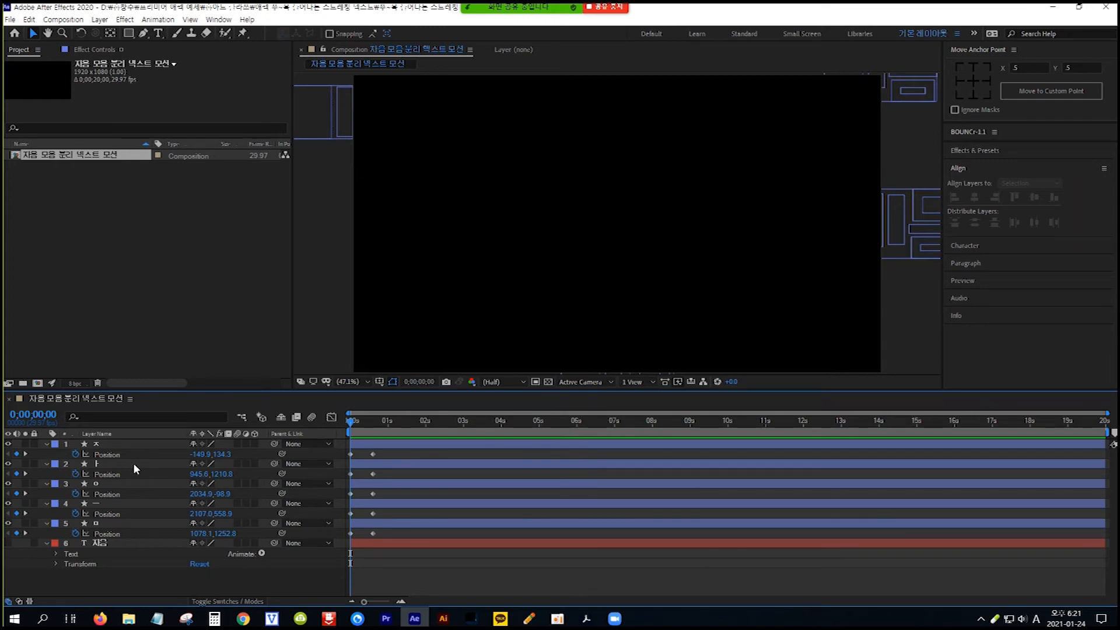
Step: Reveal the ㅏ layer's Rotation and keyframe it at 0° at 0;00;00;18
left_click(134, 465)
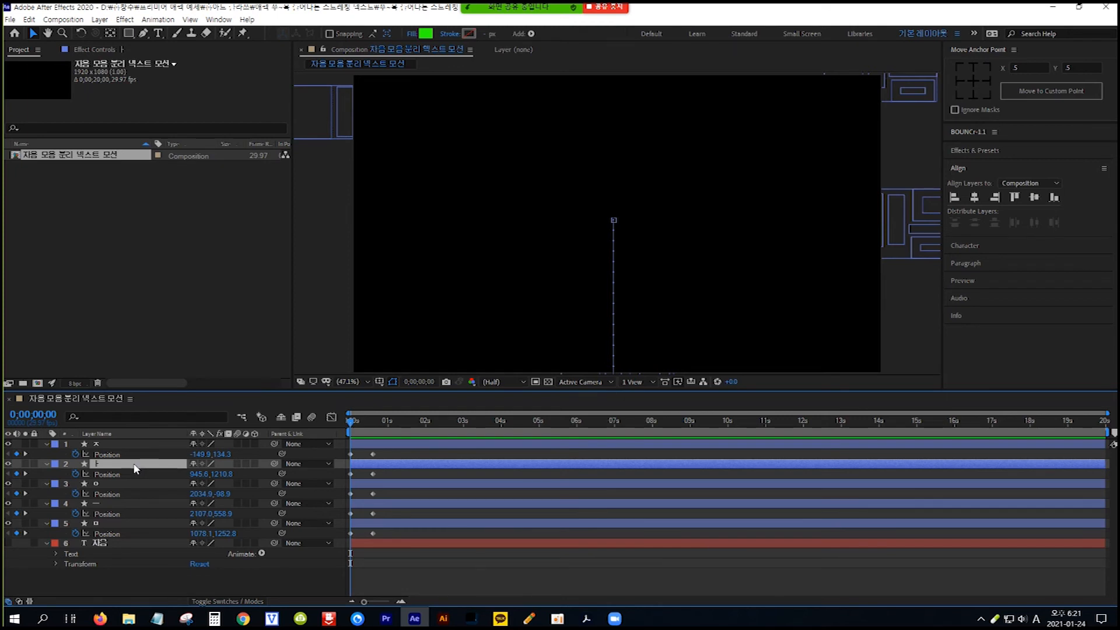
key("shift+r")
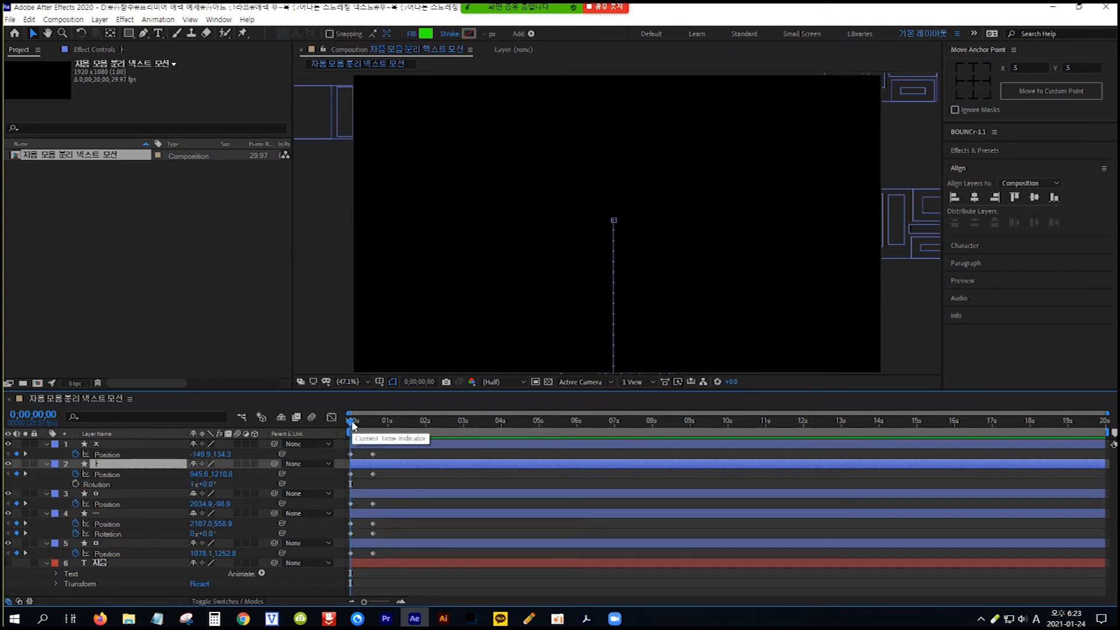
left_click_drag(354, 425, 373, 423)
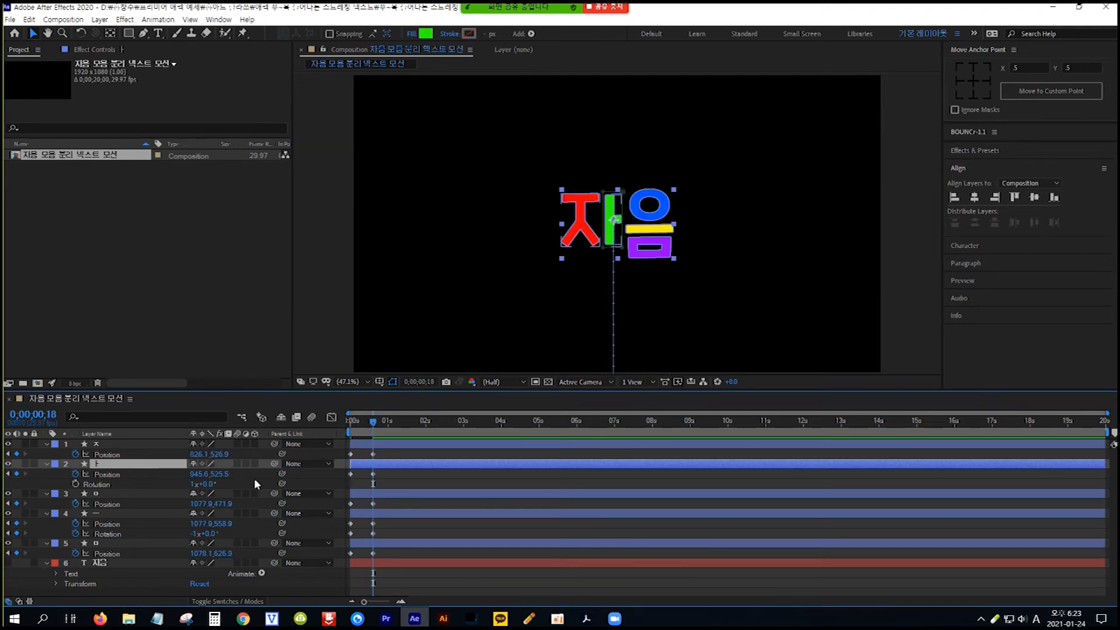
left_click(193, 486)
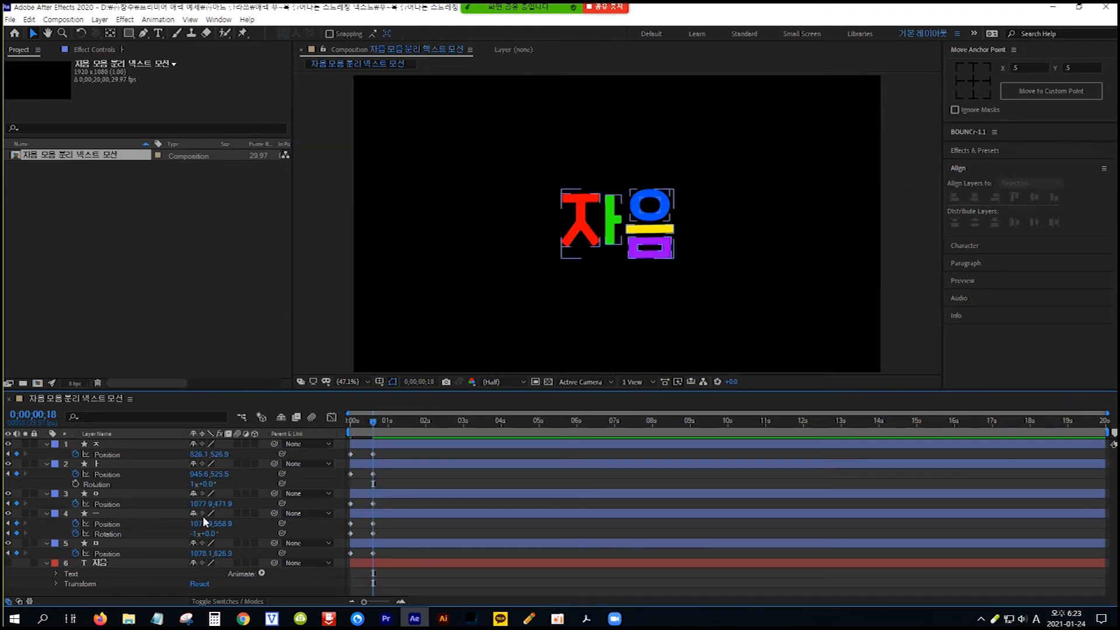
left_click(193, 483)
type("0")
key("Return")
left_click(75, 484)
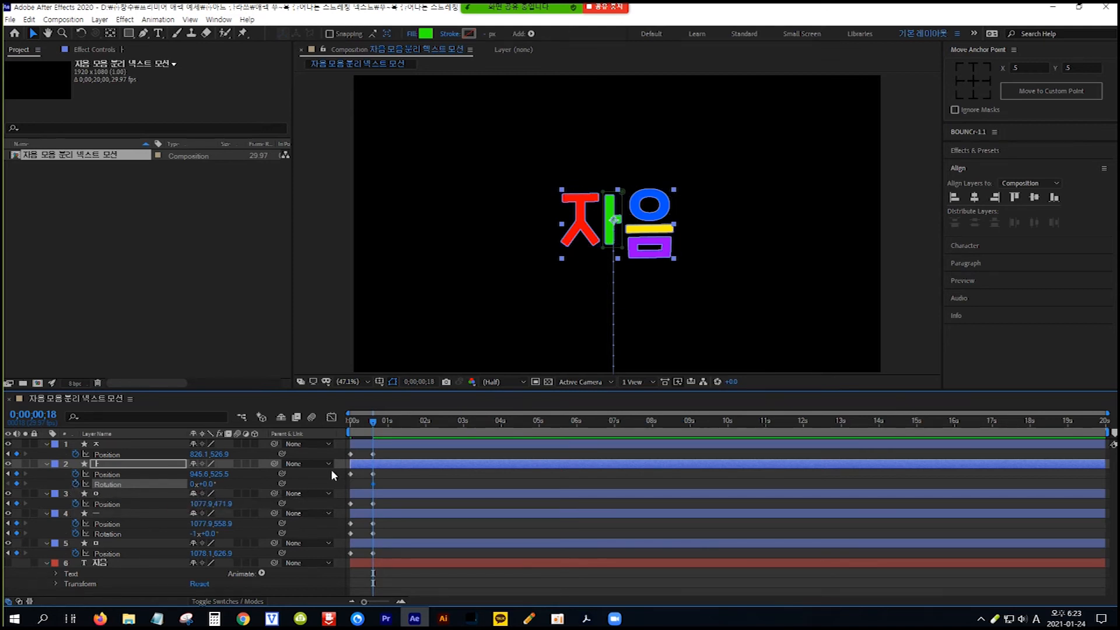
Step: Set the ㅏ layer's Rotation to 360° at the start of the composition
key("Home")
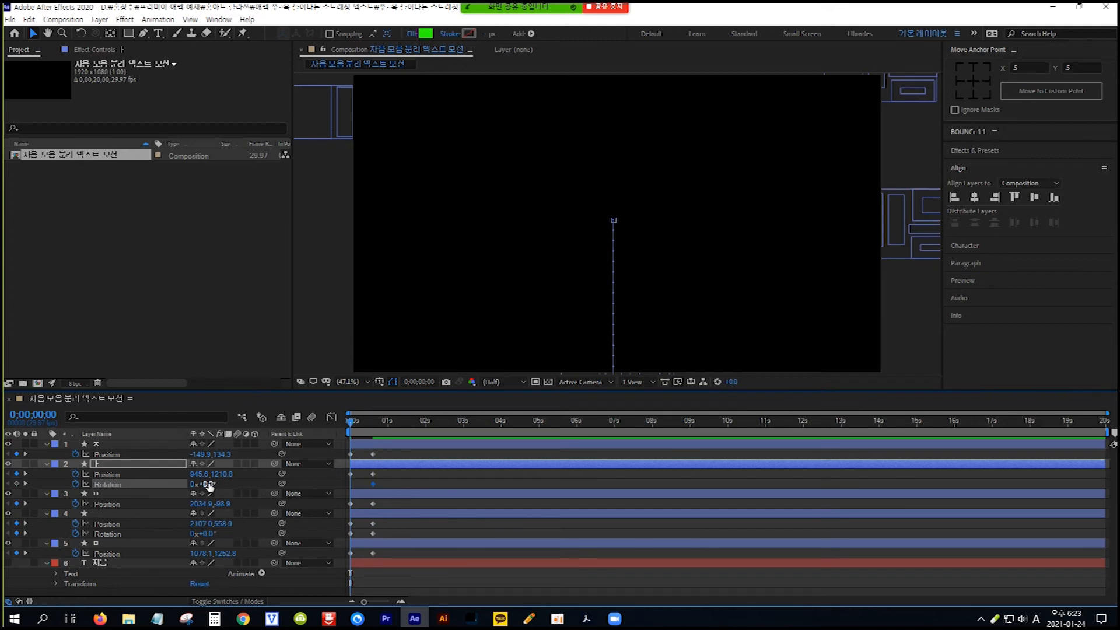
left_click(209, 485)
type("360")
key("Return")
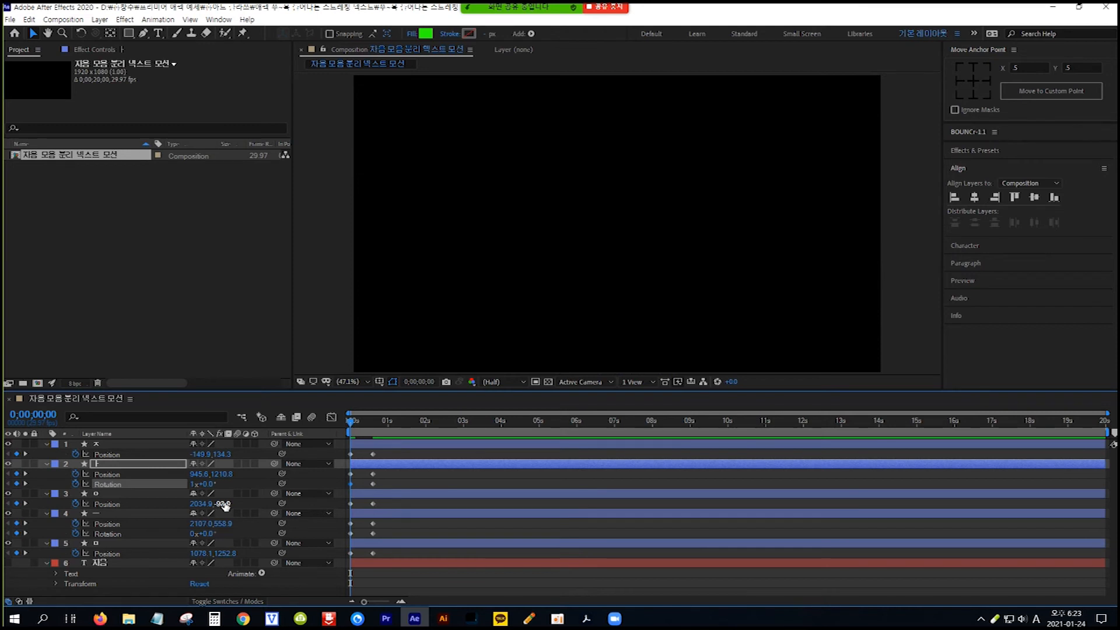
Step: Play back the animation to check the rotating ㅏ and ㅡ letters
key("space")
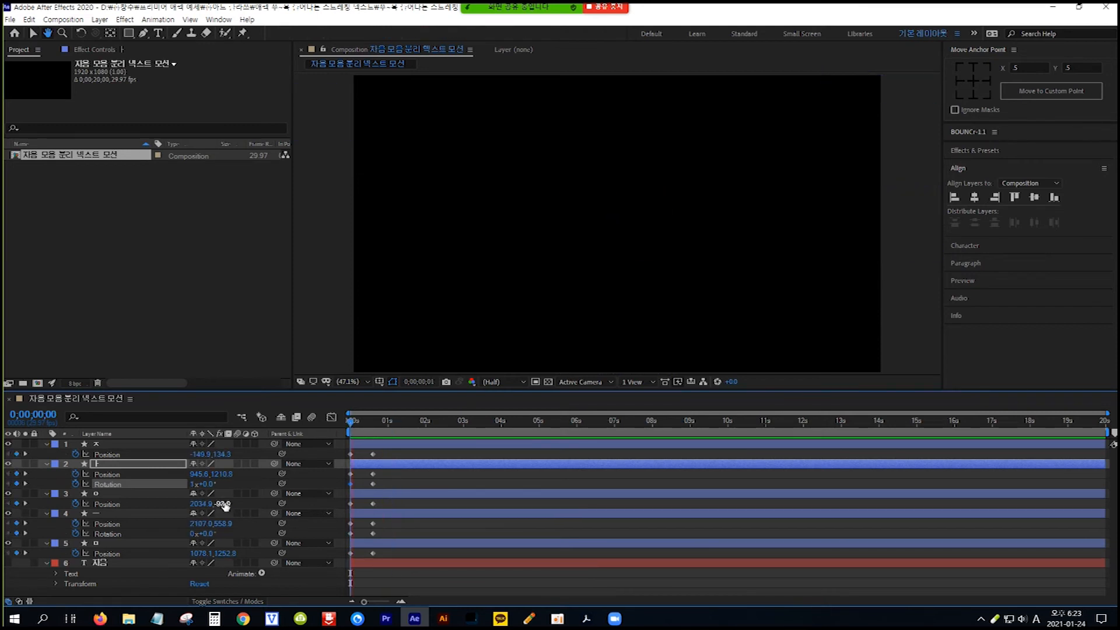
key("space")
key("space")
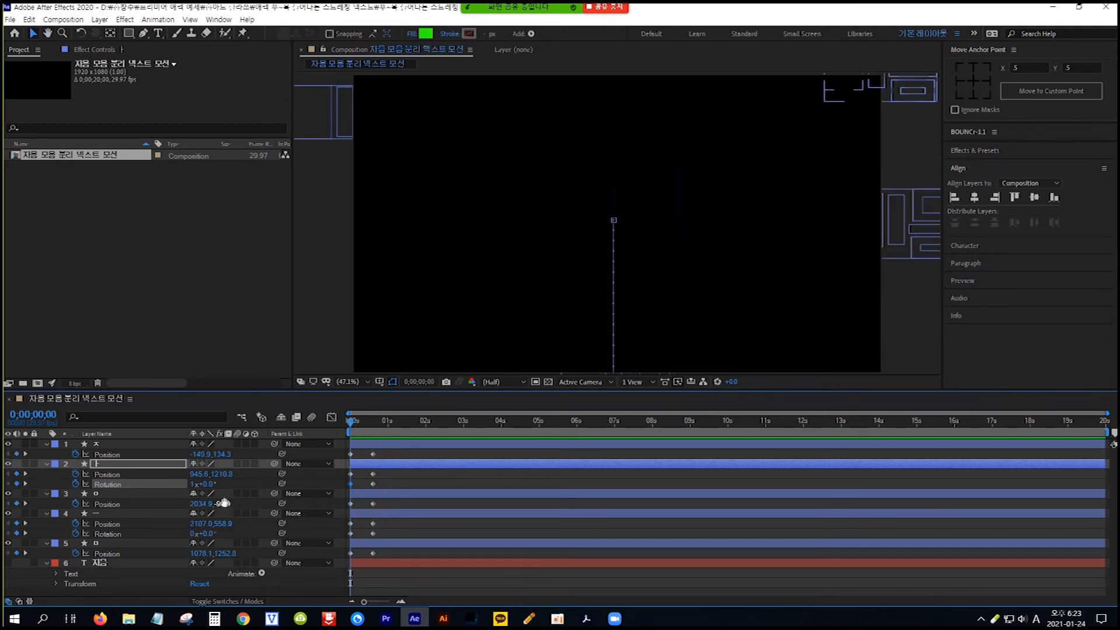
key("space")
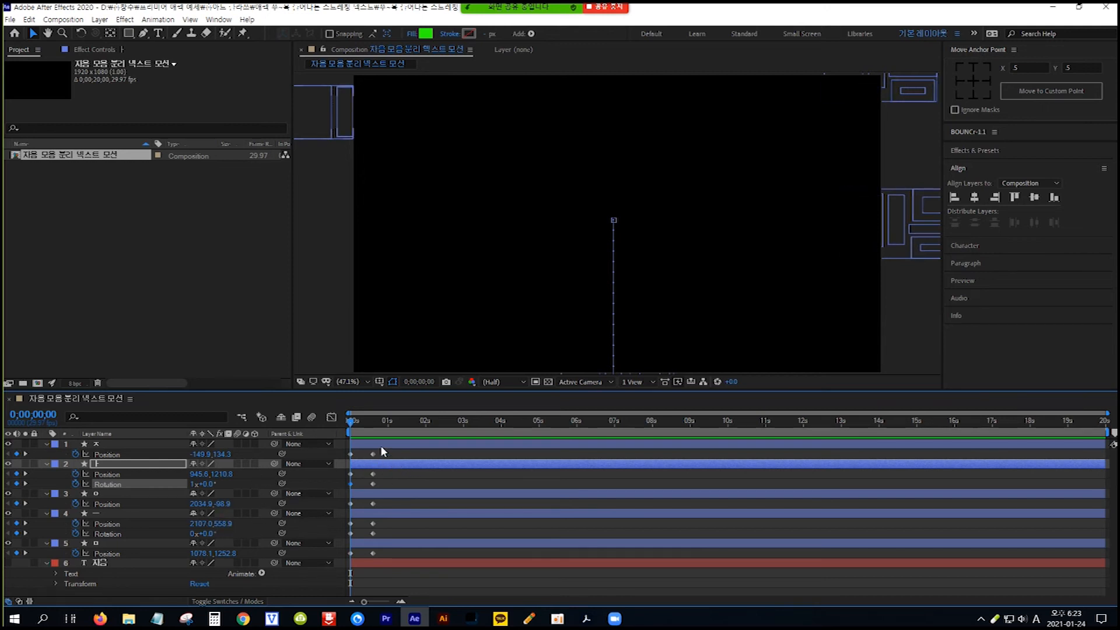
Step: Stagger the start times of the five letter layers slightly in the timeline, and play back the offset fly-in
left_click_drag(382, 446, 402, 540)
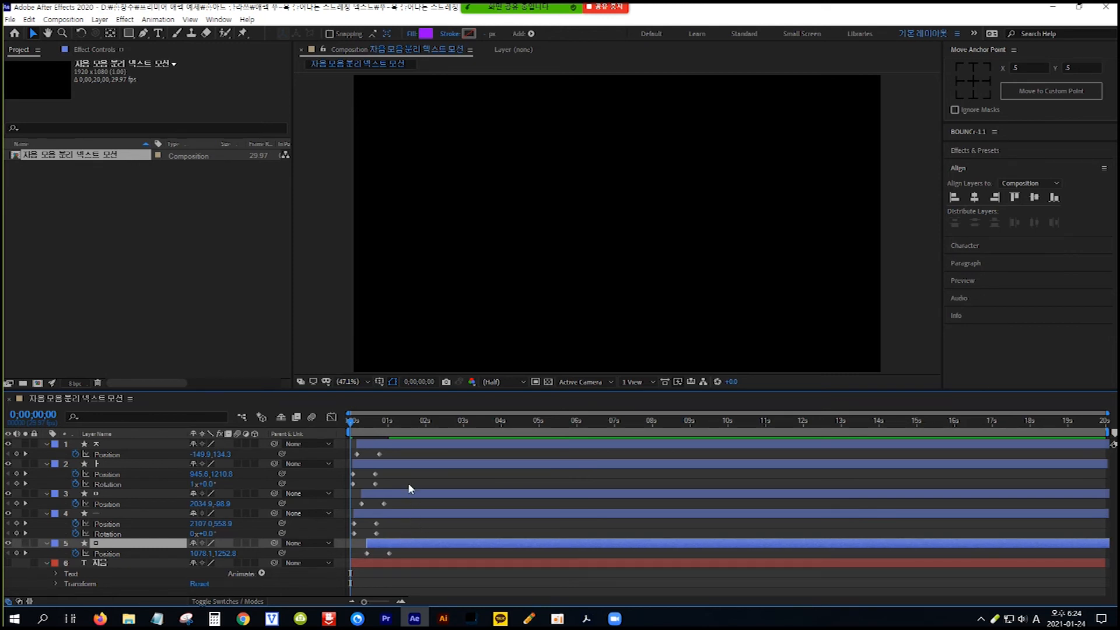
key("space")
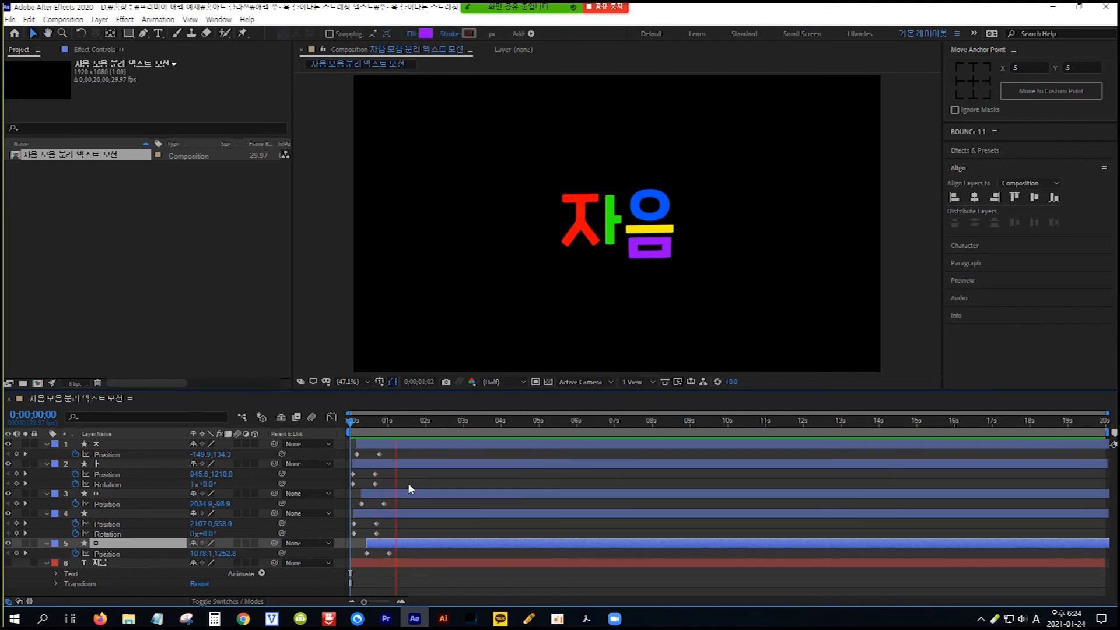
key("space")
key("space")
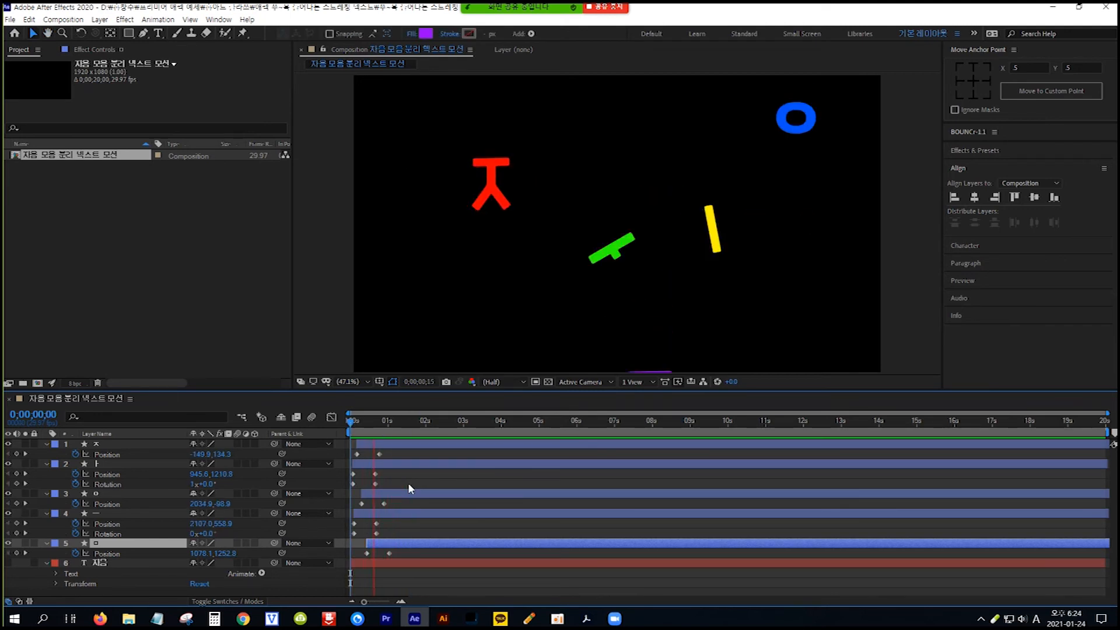
key("space")
key("space")
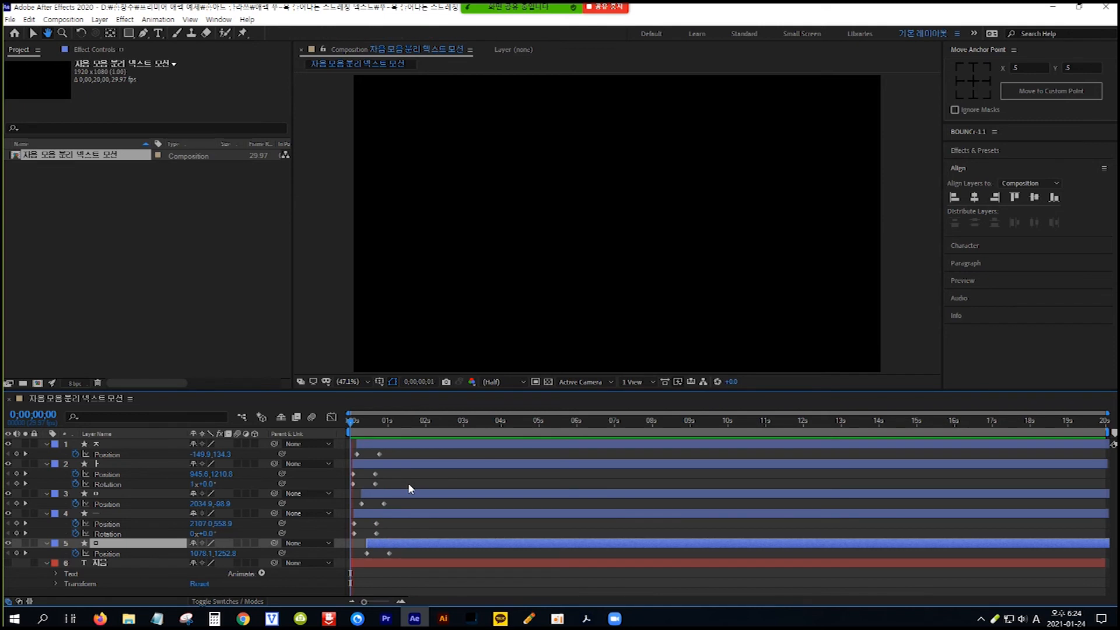
key("space")
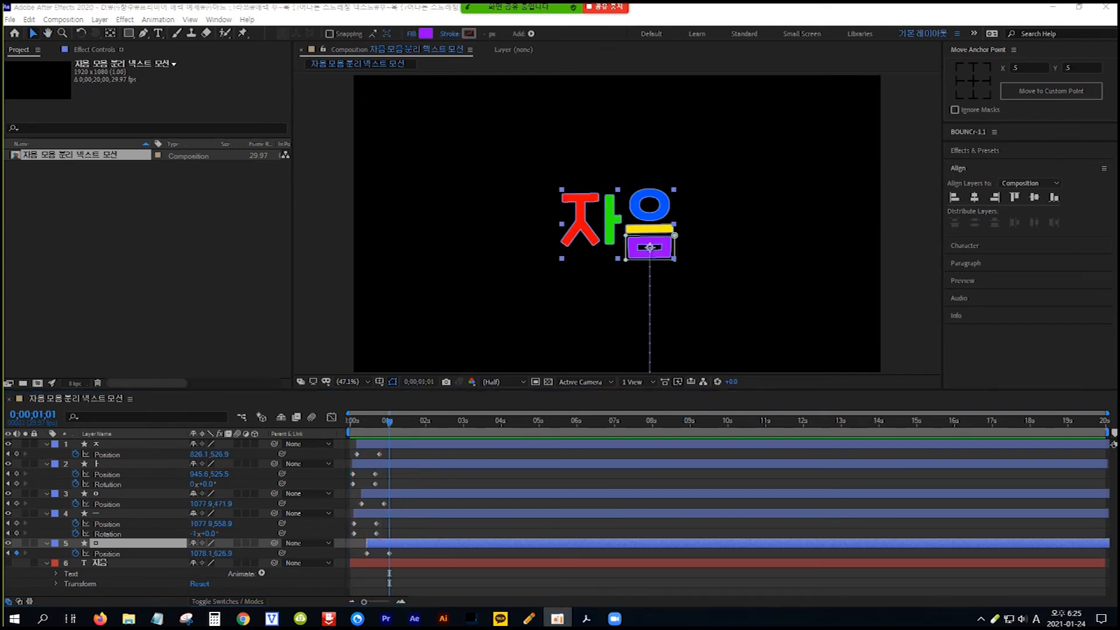
Step: Import the image 딸기.png from the desktop as footage
left_click(224, 315)
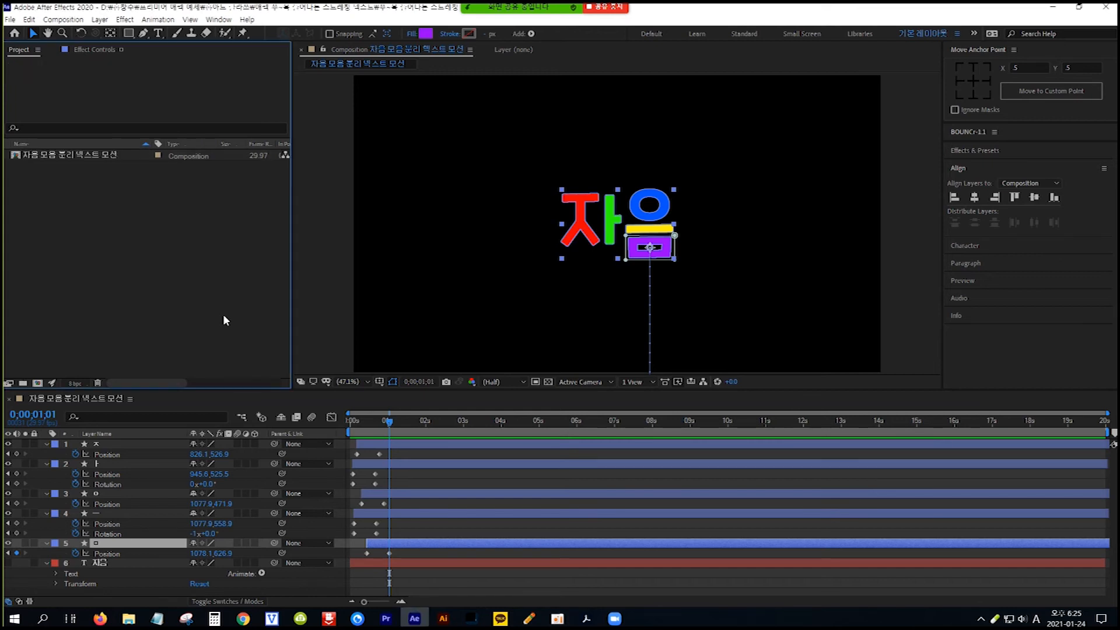
double_click(222, 319)
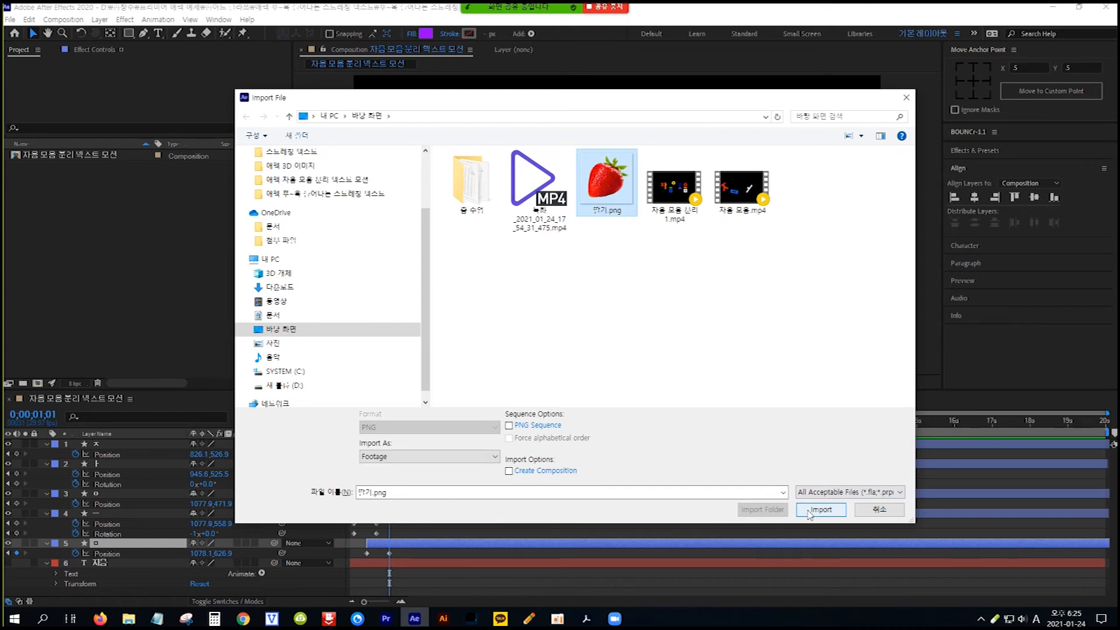
left_click(826, 511)
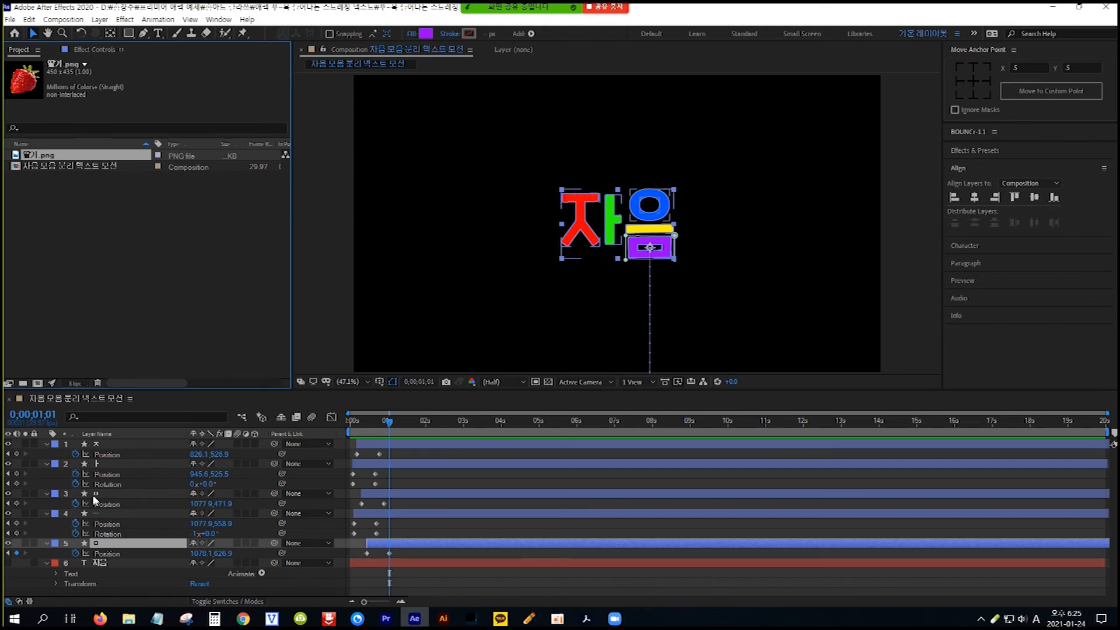
Step: Delete the ㅇ layer and add 딸기.png to the composition as the topmost layer
left_click(140, 493)
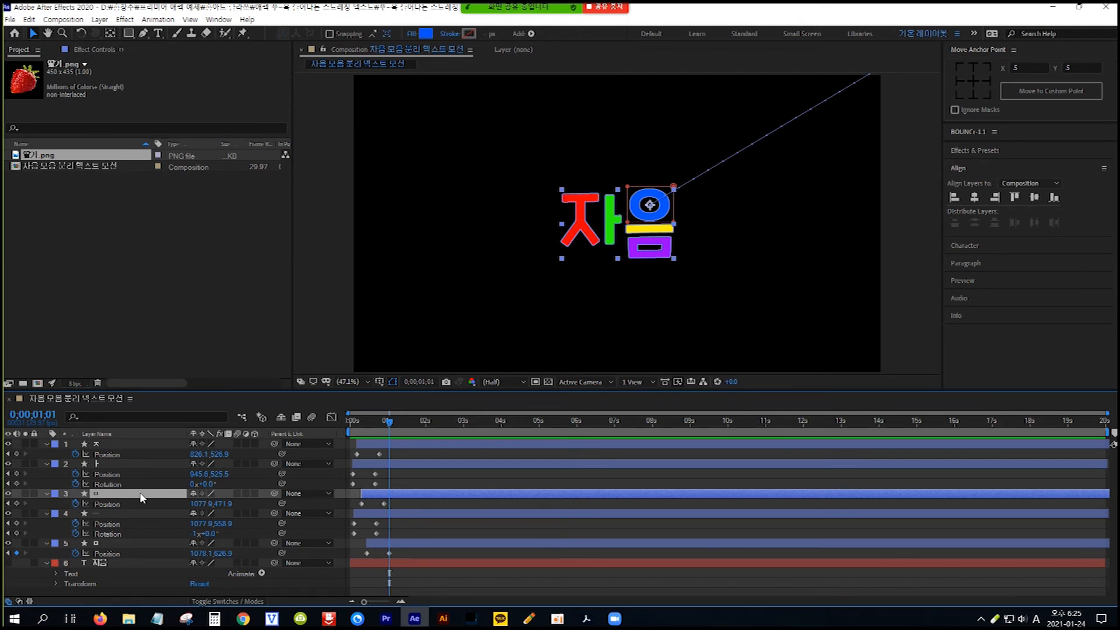
key("Delete")
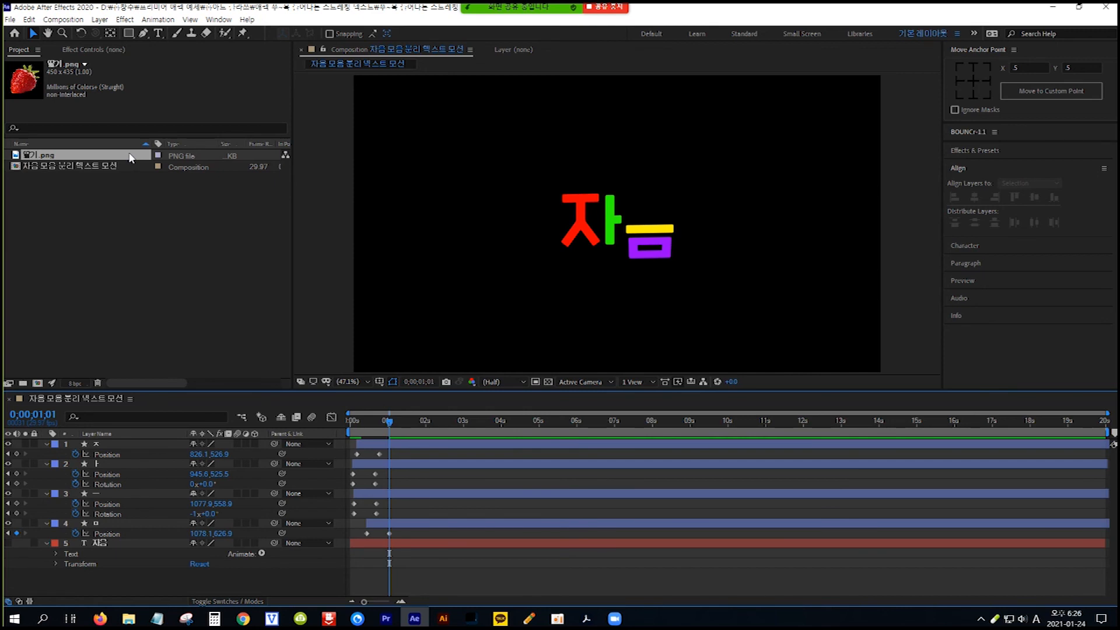
left_click_drag(131, 157, 163, 445)
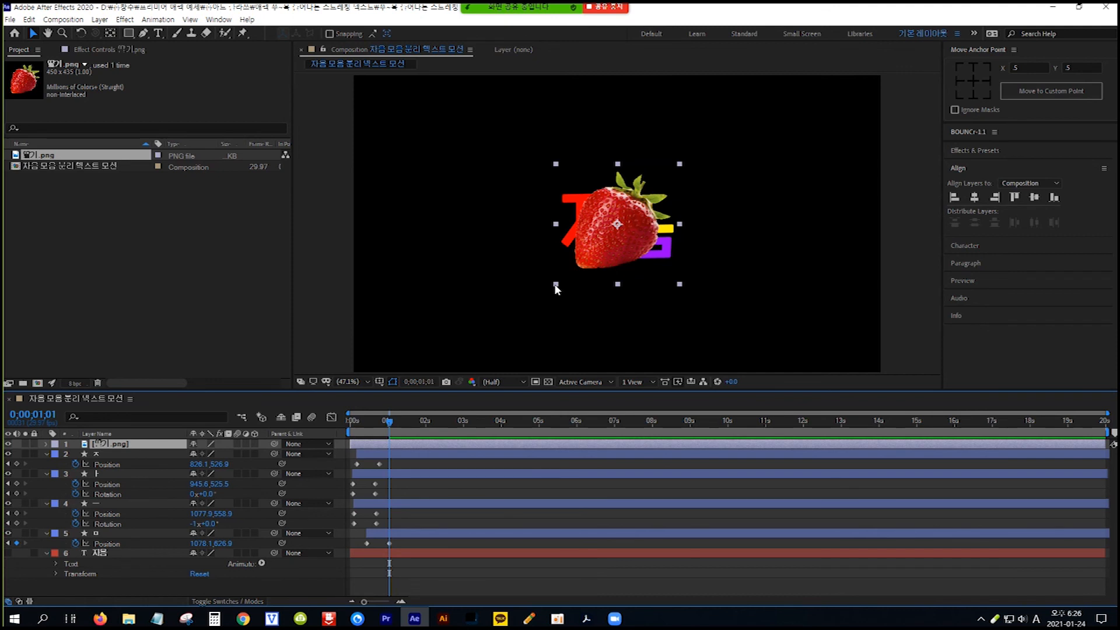
Step: Scale the strawberry image down to letter size and place it above the ㅡ in the ㅇ's place, at about 1075, 449
left_click_drag(556, 287, 588, 266)
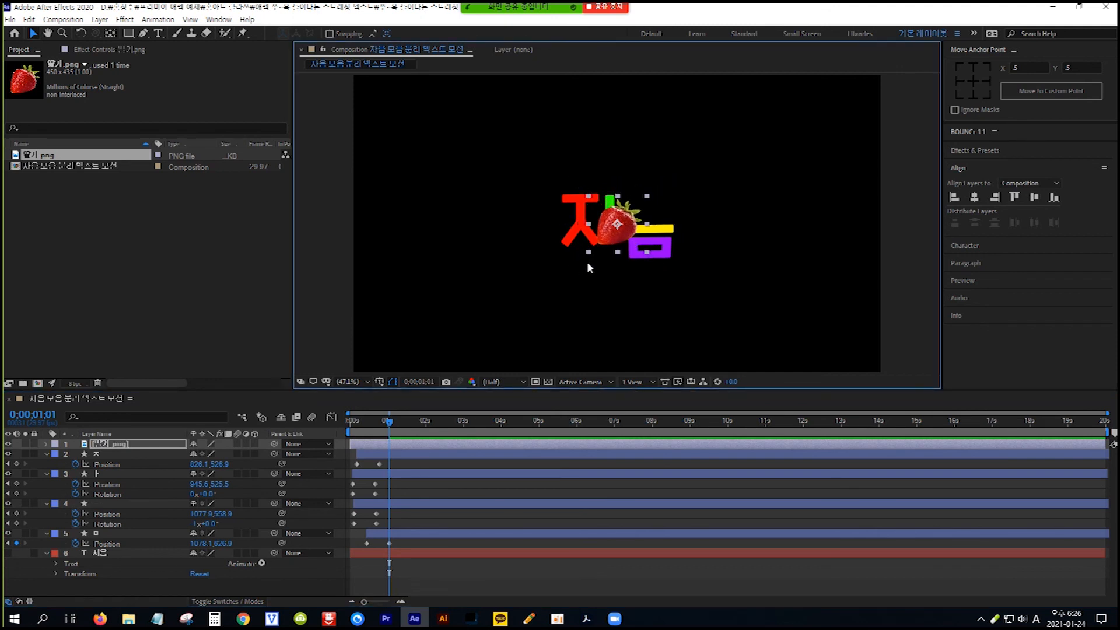
left_click_drag(622, 230, 643, 213)
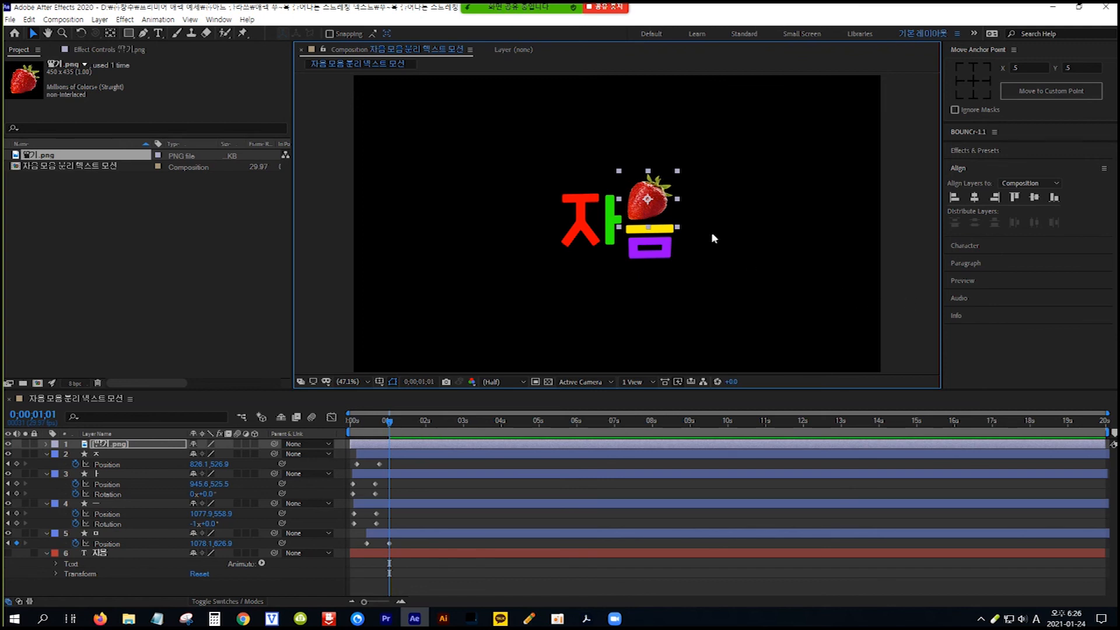
left_click_drag(656, 205, 657, 207)
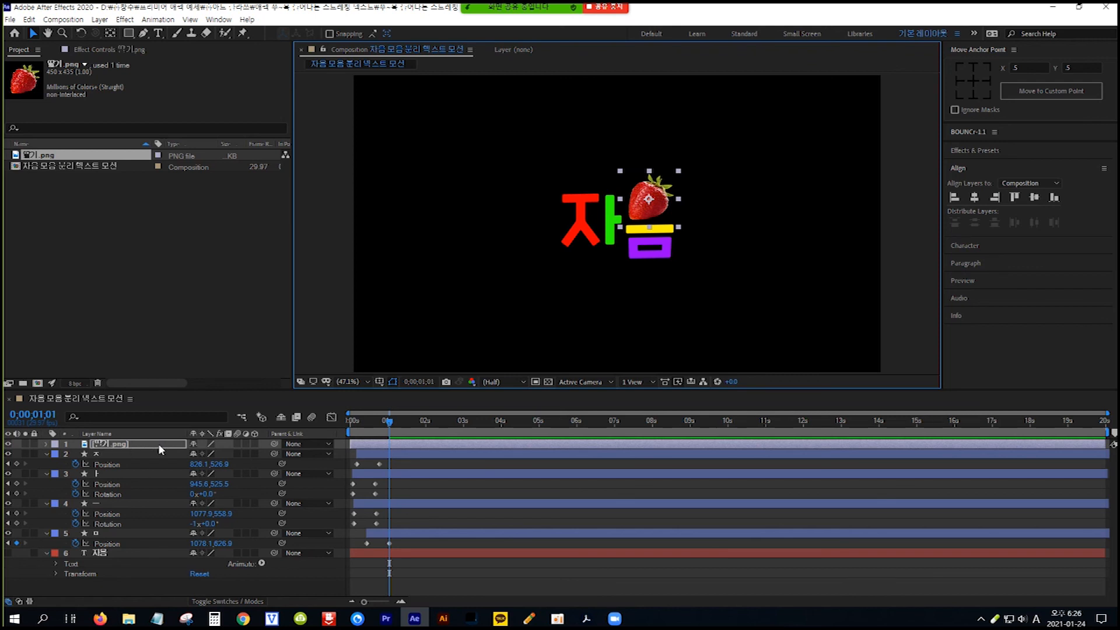
Step: Reveal the strawberry layer's Position and Rotation and keyframe both at 0;00;01;01
left_click(142, 443)
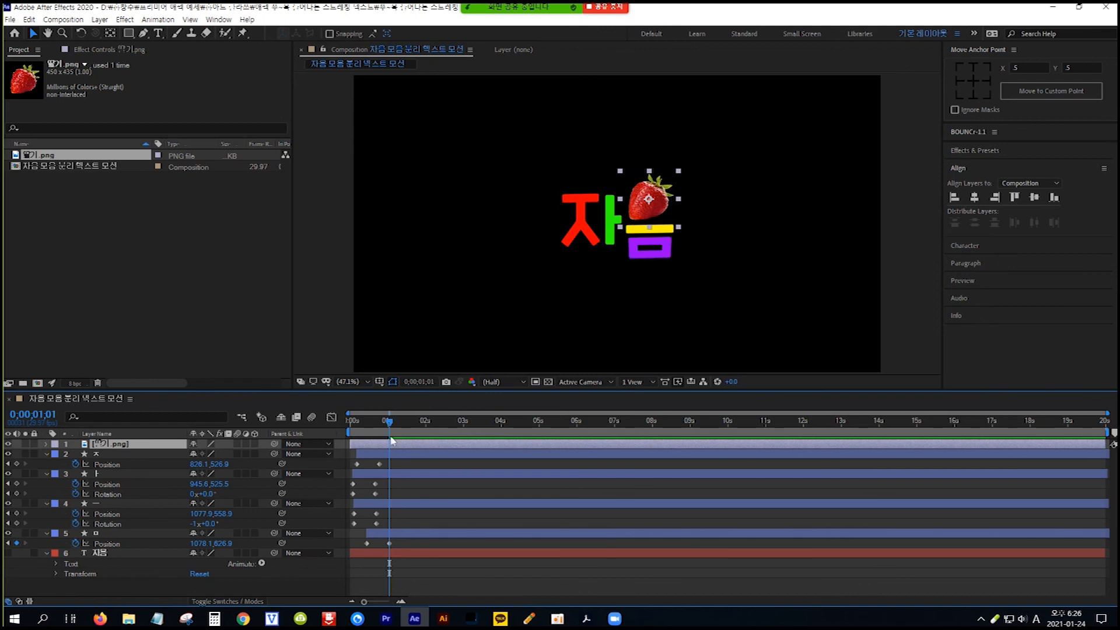
mouse_move(389, 425)
left_mouse_down()
mouse_move(362, 425)
mouse_move(389, 425)
left_mouse_up()
key("p")
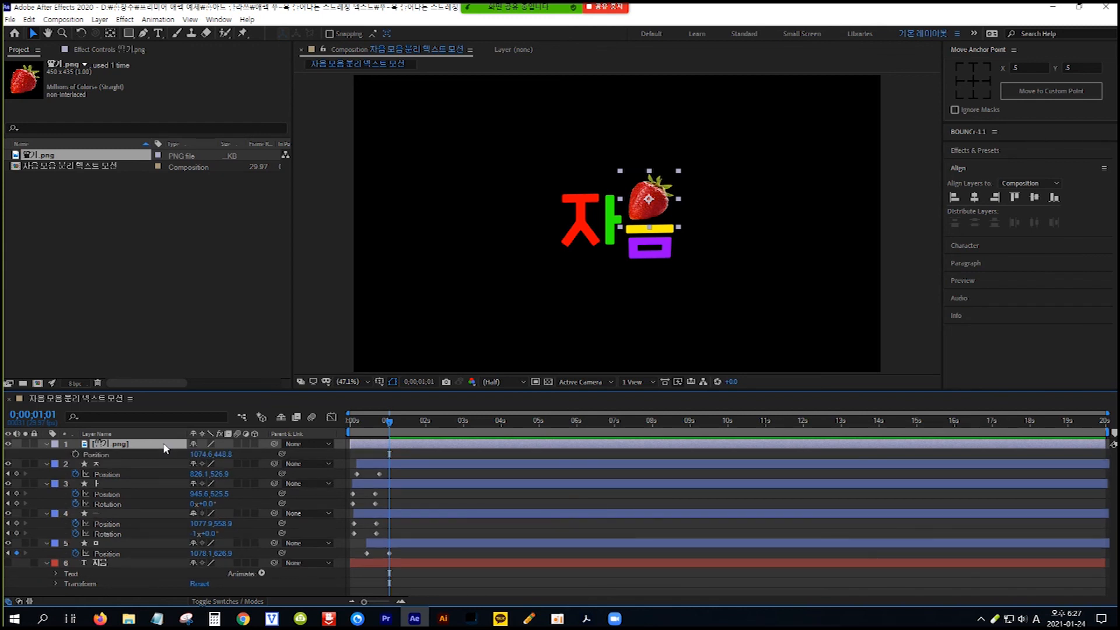
key("shift+r")
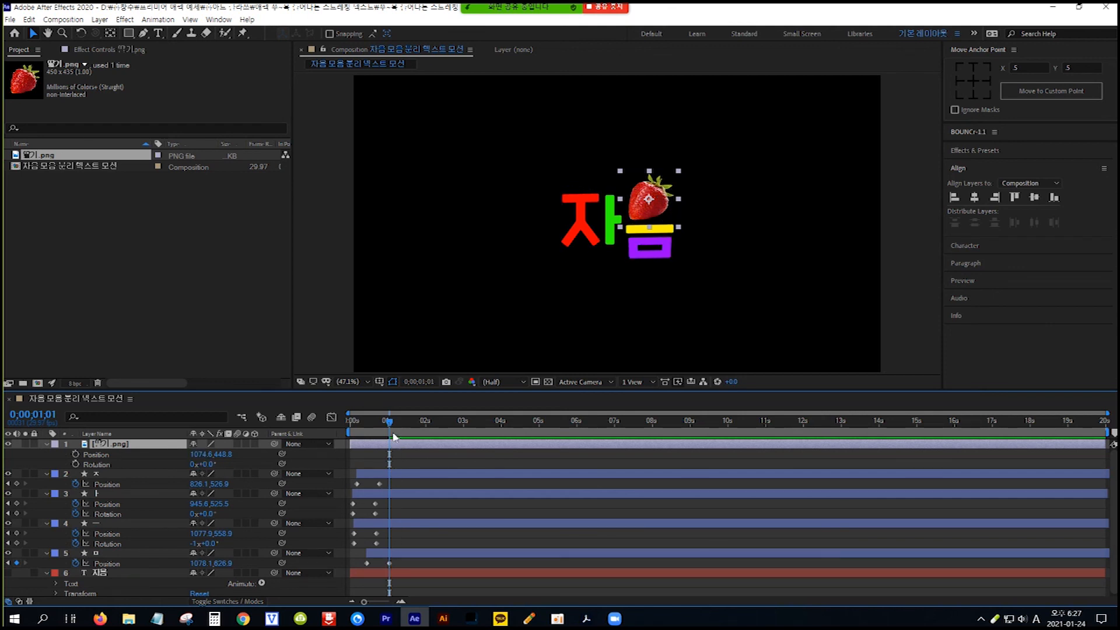
left_click(75, 455)
left_click(75, 464)
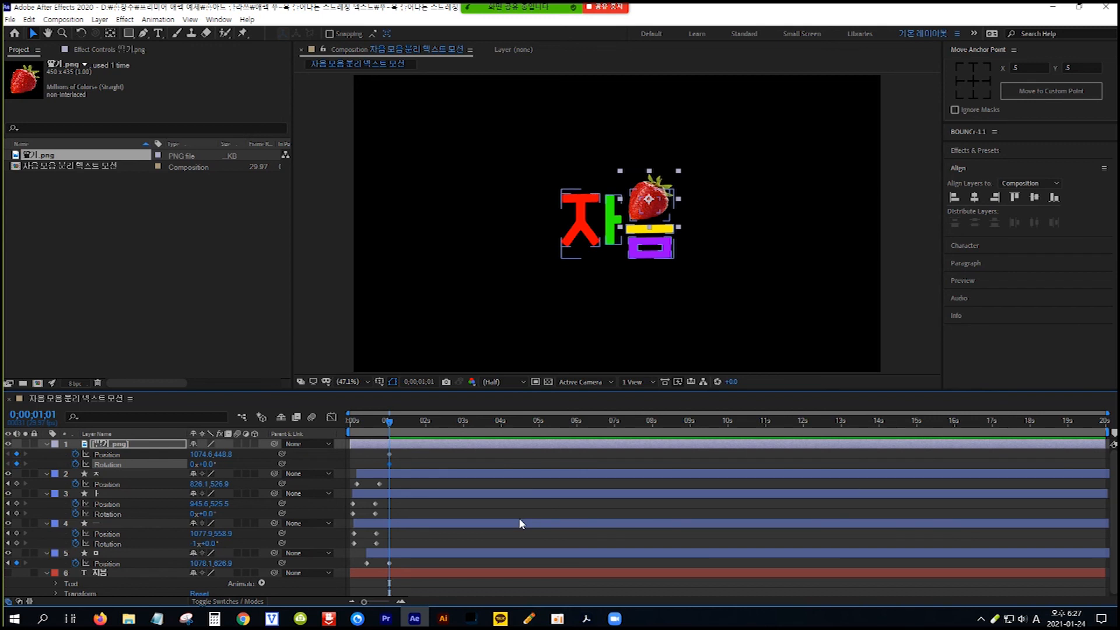
Step: At the start of the composition, move the strawberry off-screen above the frame to about 557, -114 and set its Rotation to -180°
key("Home")
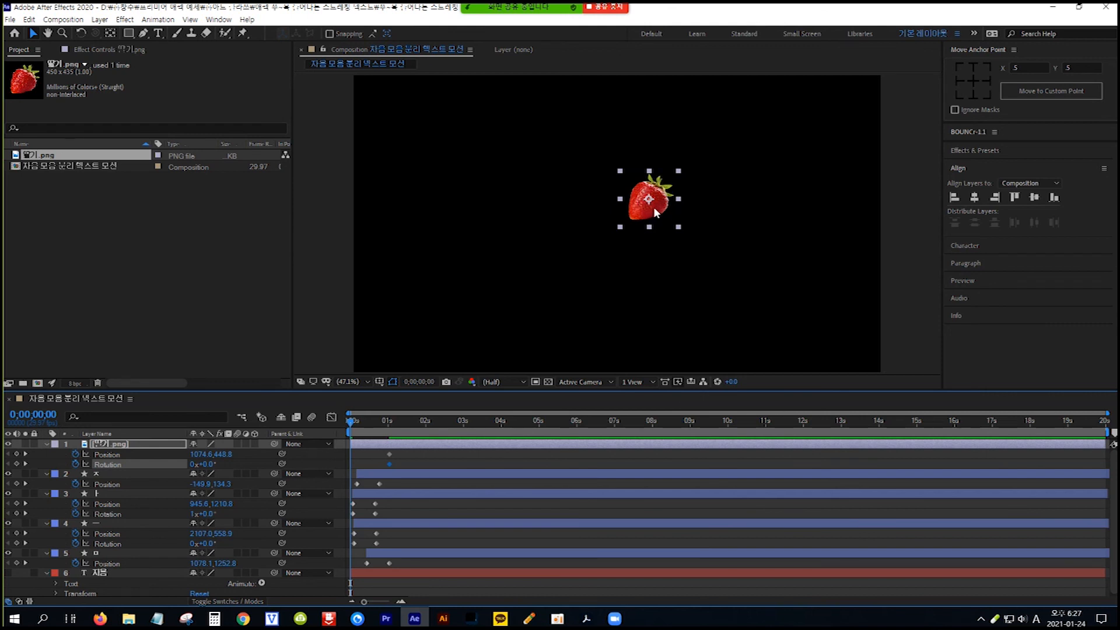
left_click_drag(653, 207, 510, 54)
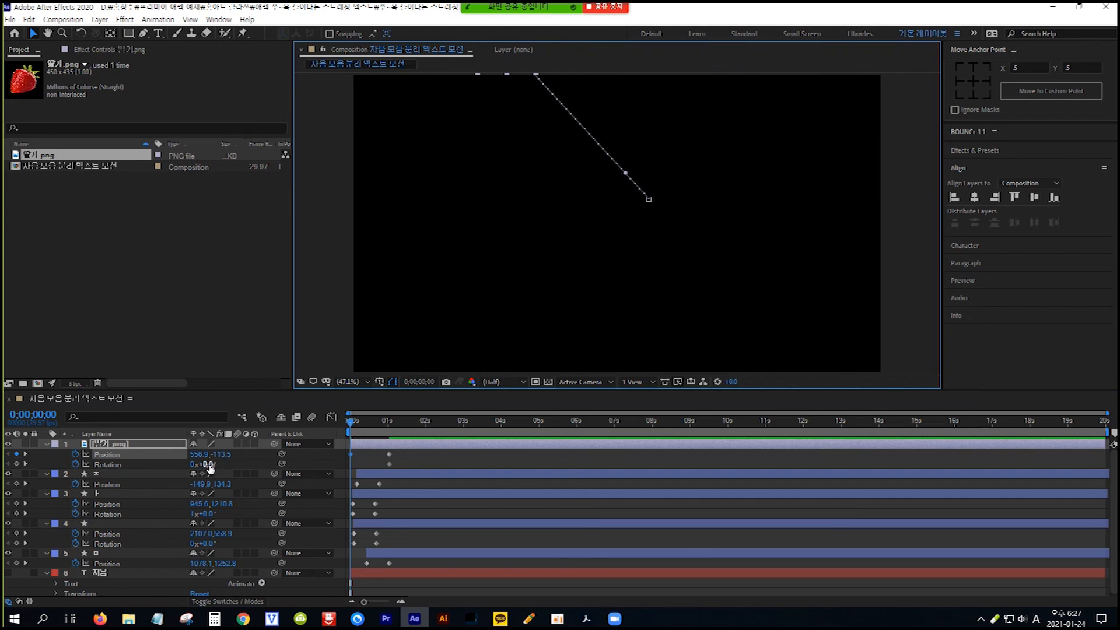
left_click(208, 465)
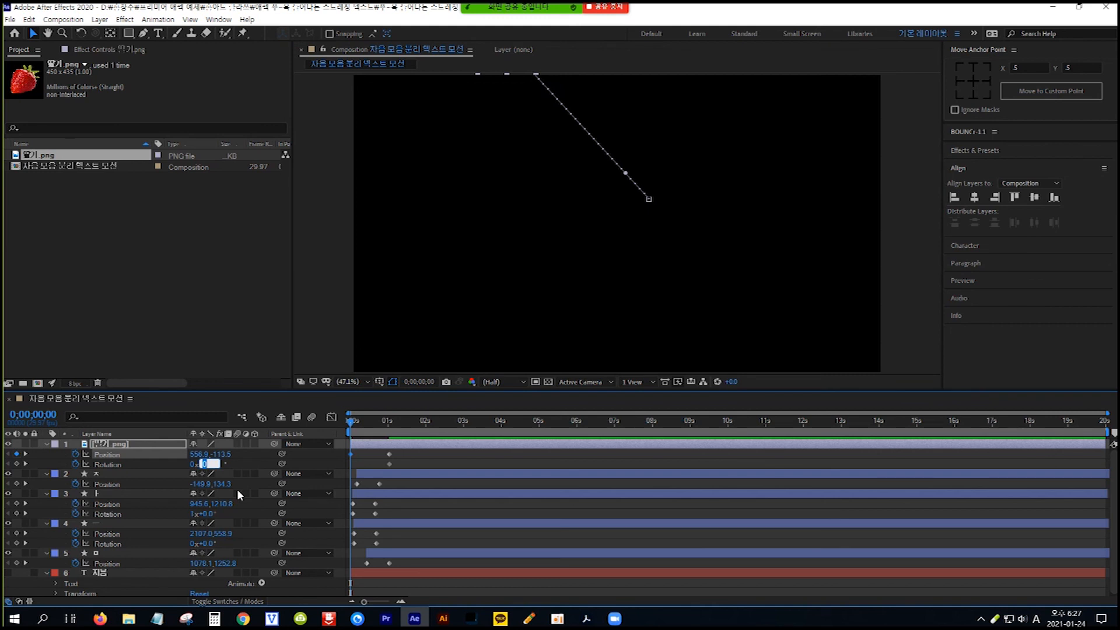
type("-180")
key("Return")
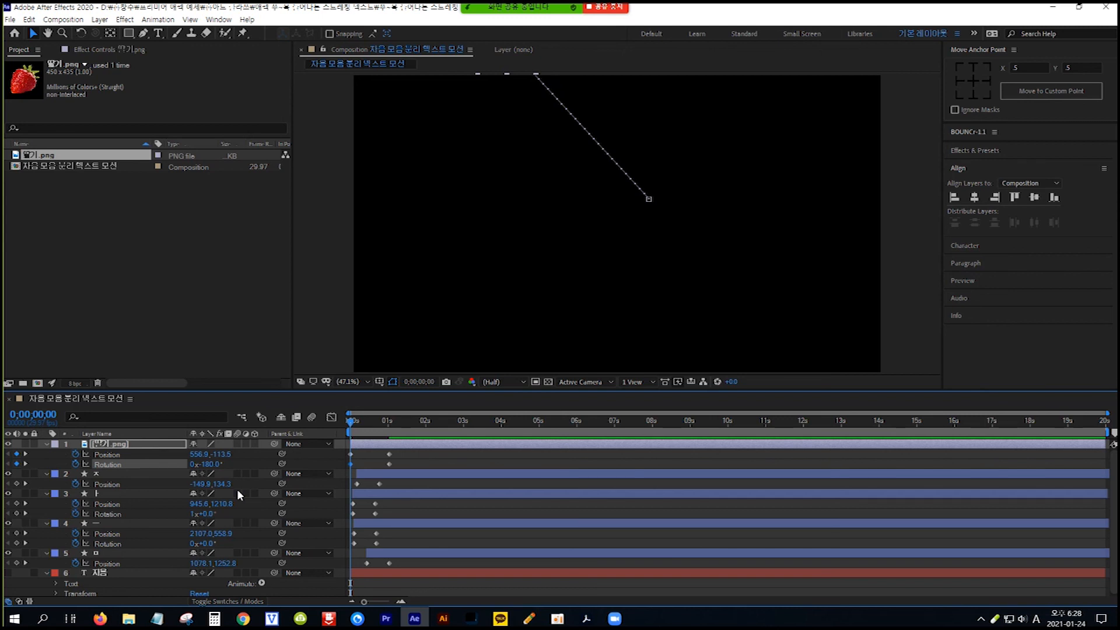
Step: Play back the strawberry rotating in with the letters to complete the word
key("h")
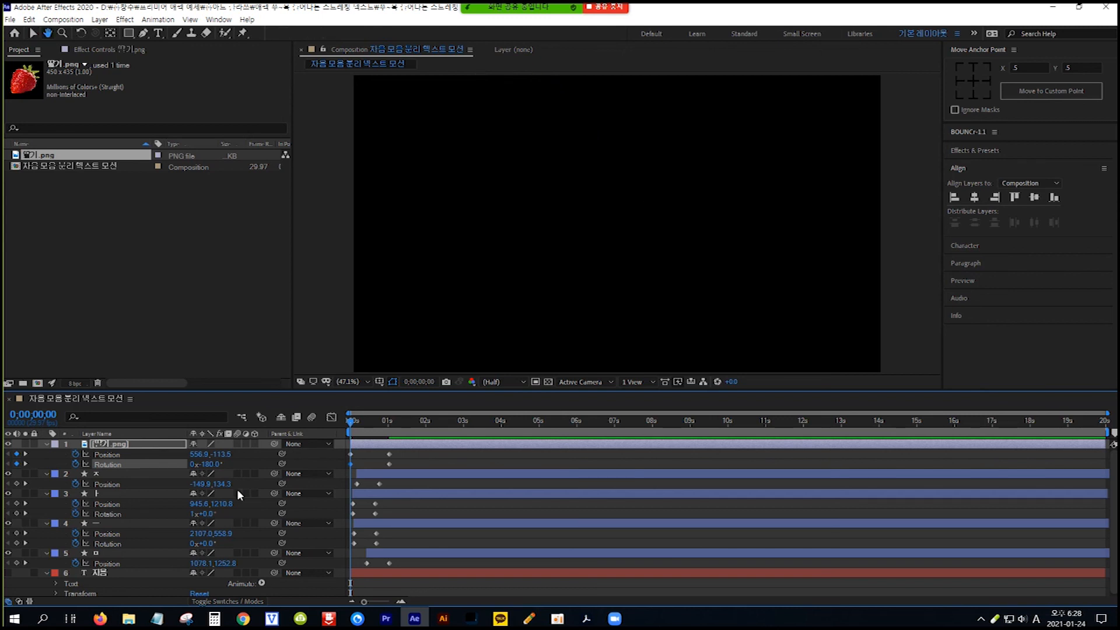
key("v")
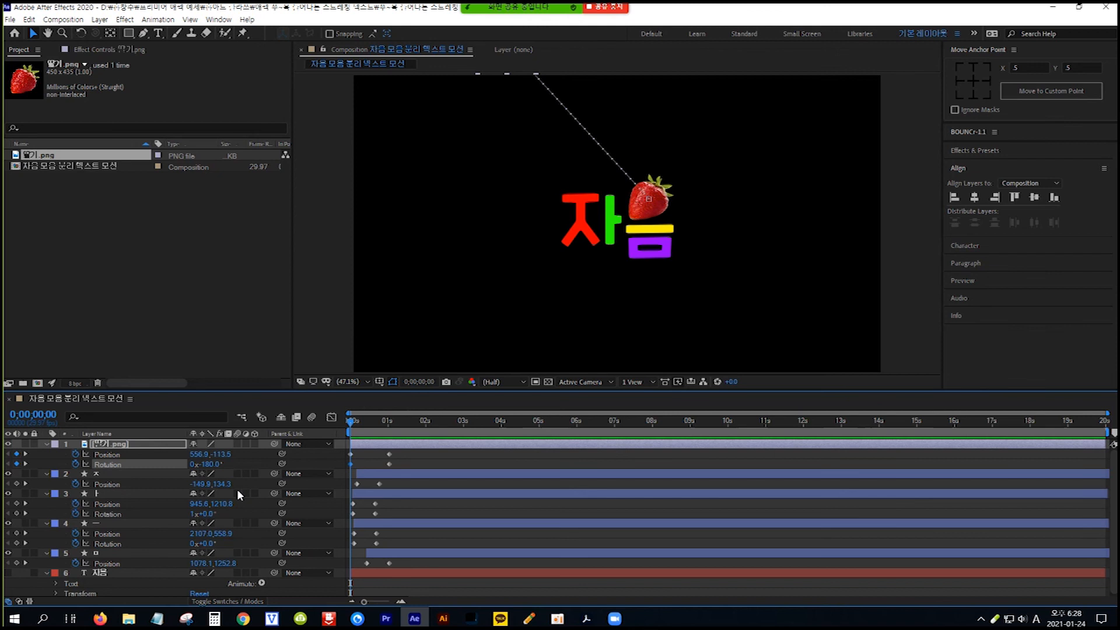
key("space")
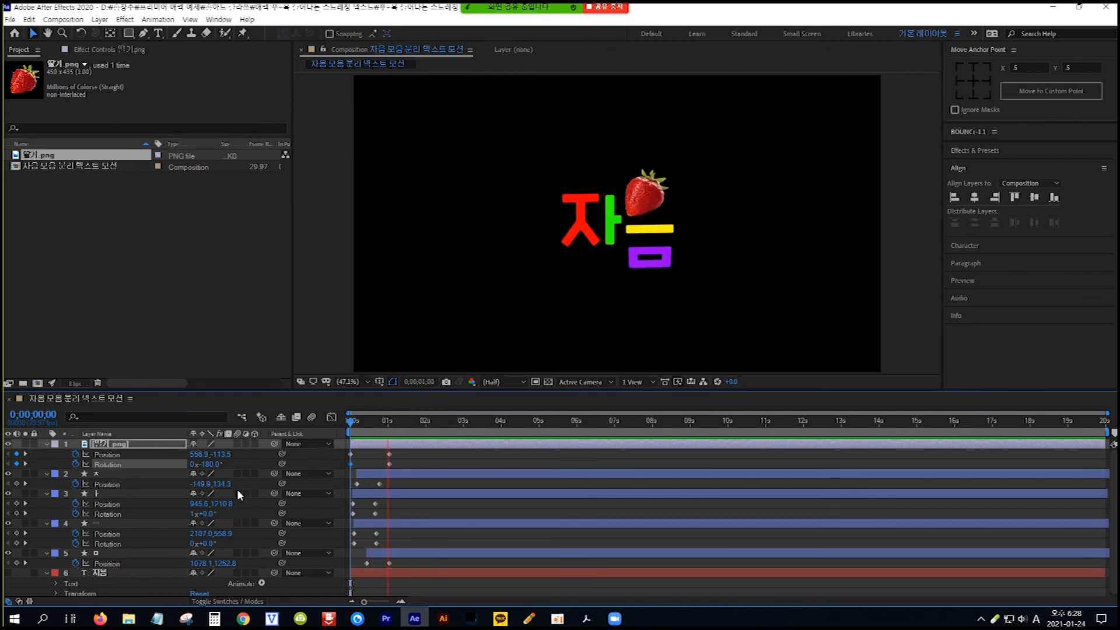
Step: Replay the combined letter and strawberry animation several times, stopping once the whole word has formed
key("space")
key("space")
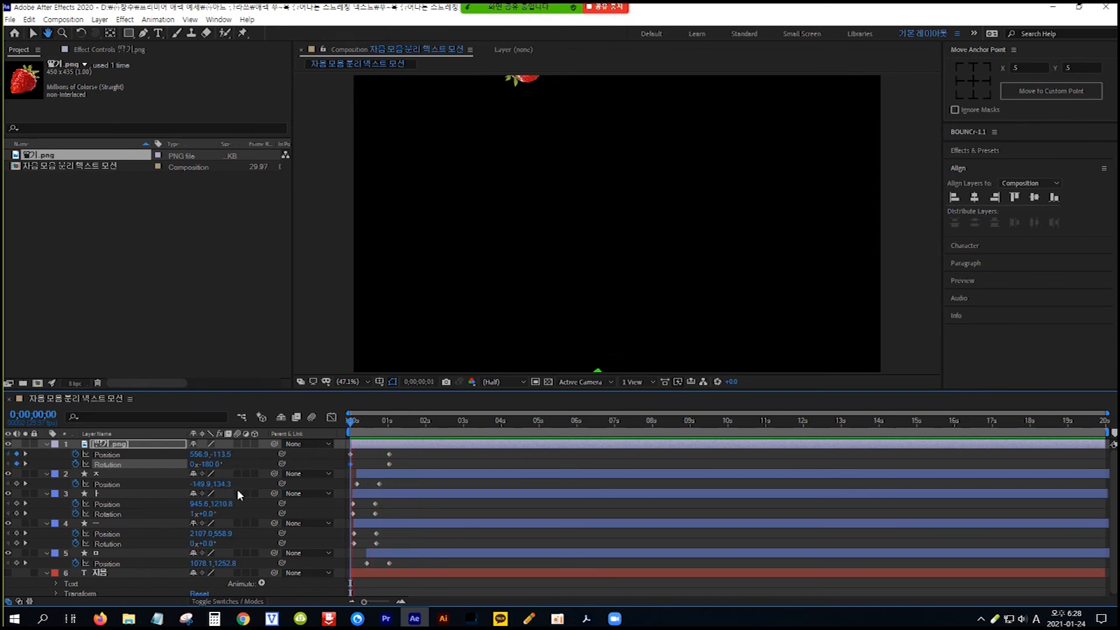
key("space")
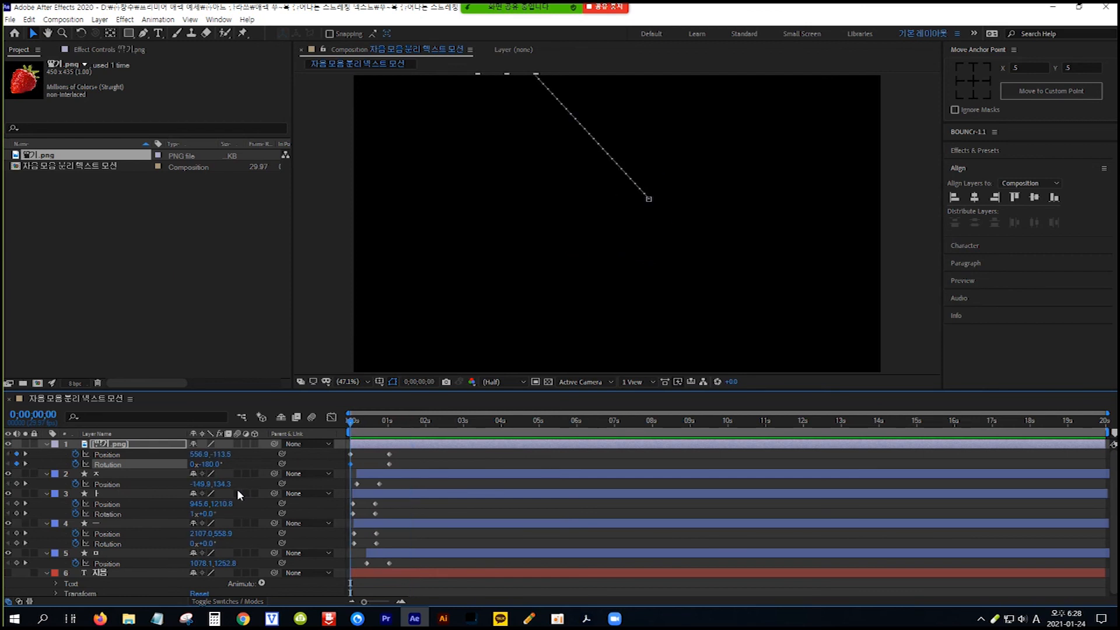
key("space")
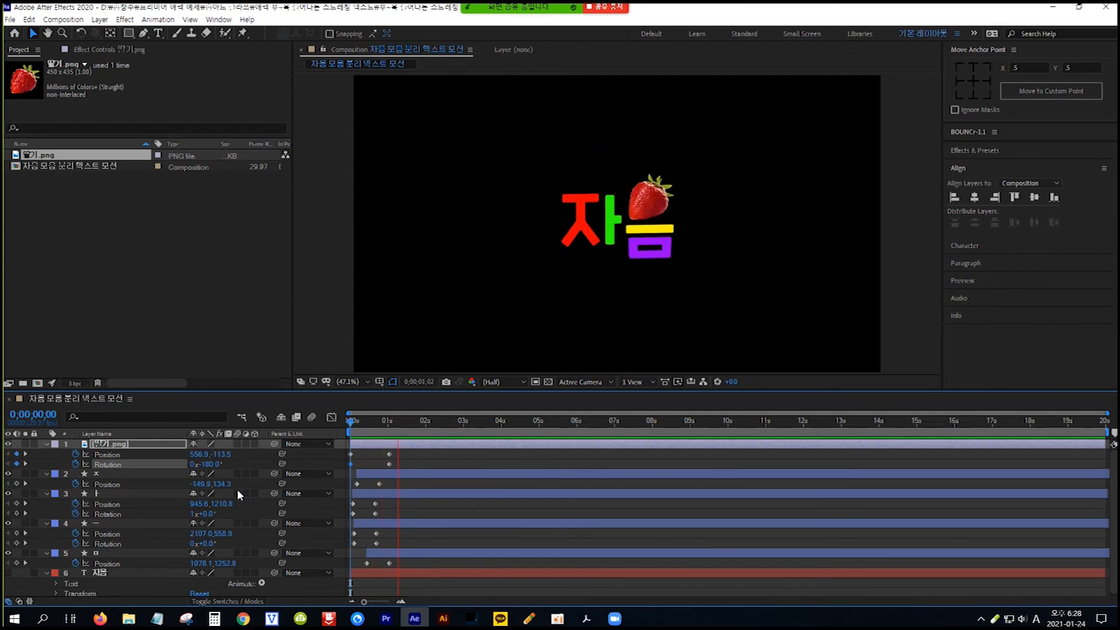
key("space")
key("space")
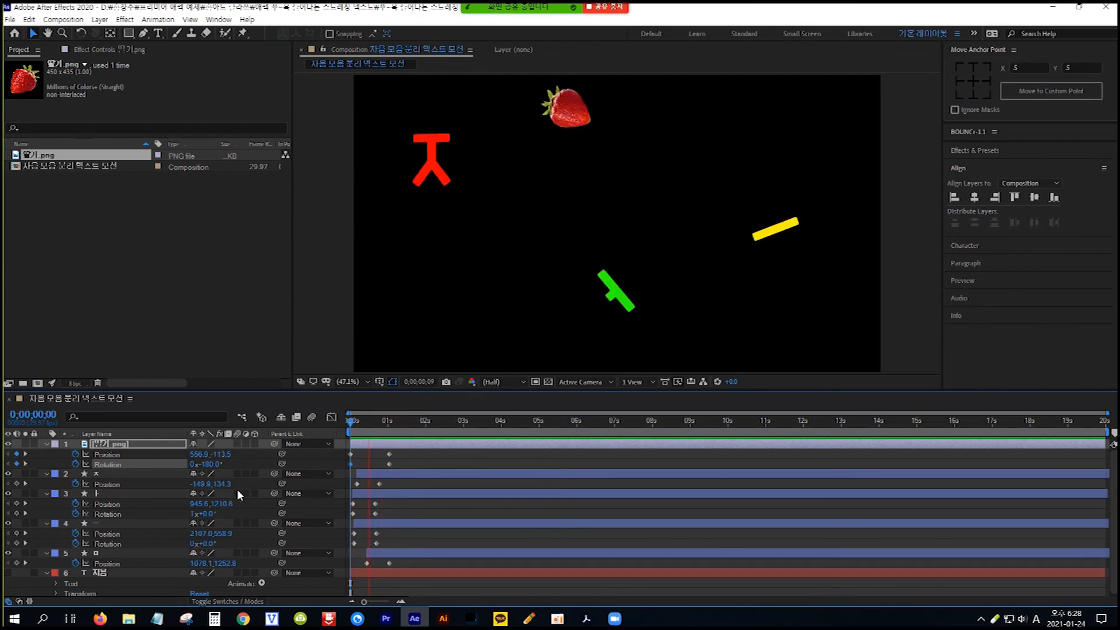
key("space")
key("space")
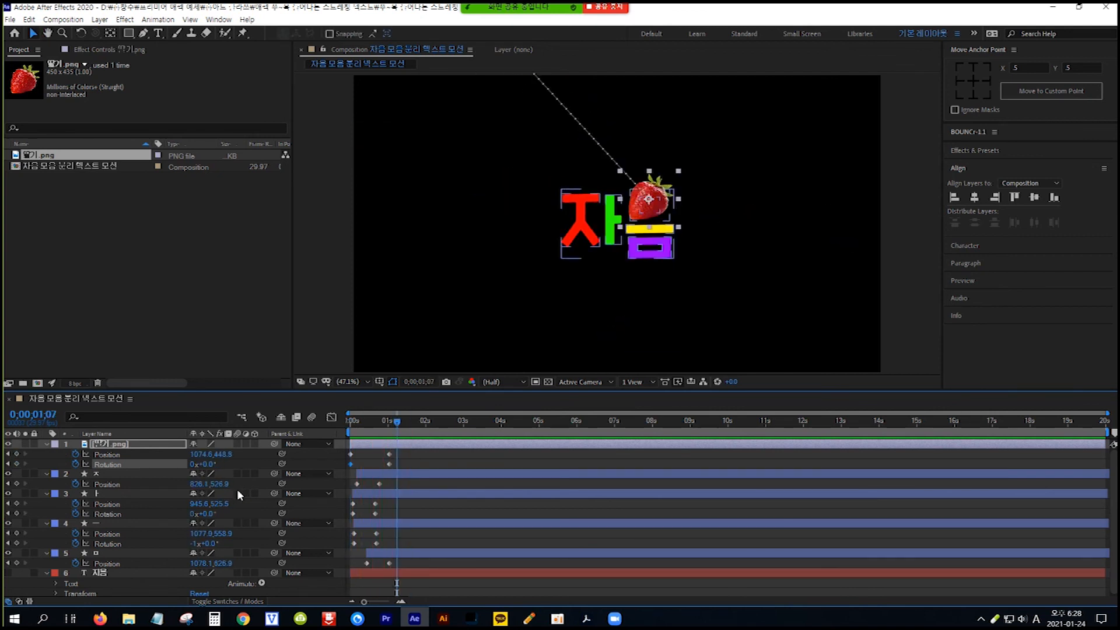
Step: End the work area at about 0;00;01;11, just past the last keyframes, and preview the shortened range from the start
left_click(400, 422)
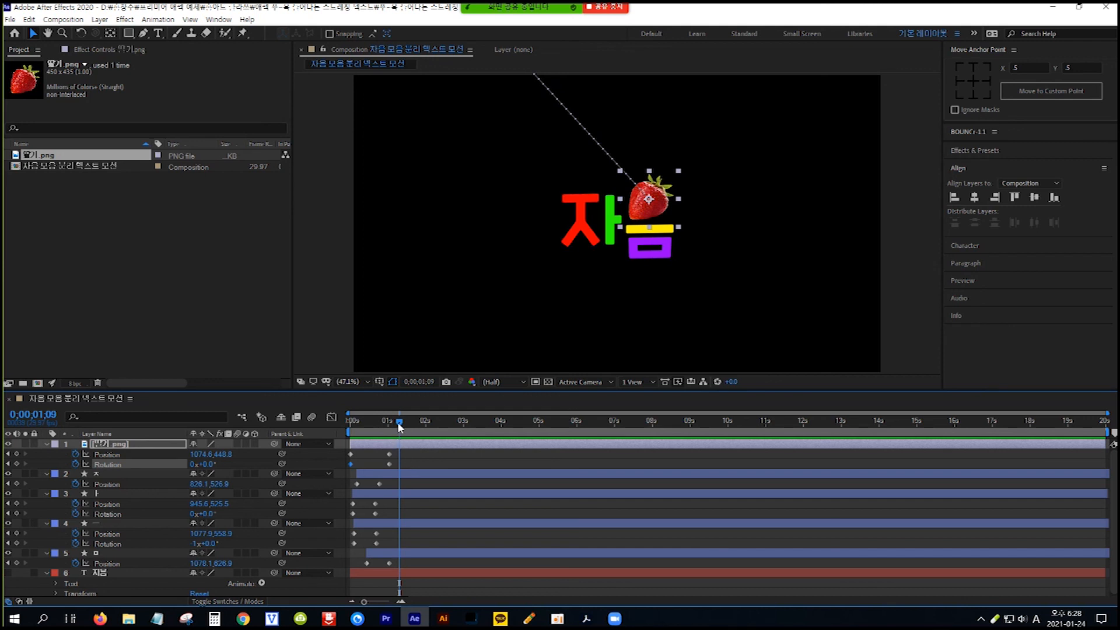
left_click_drag(400, 422, 389, 422)
key("shift+Page_Down")
key("n")
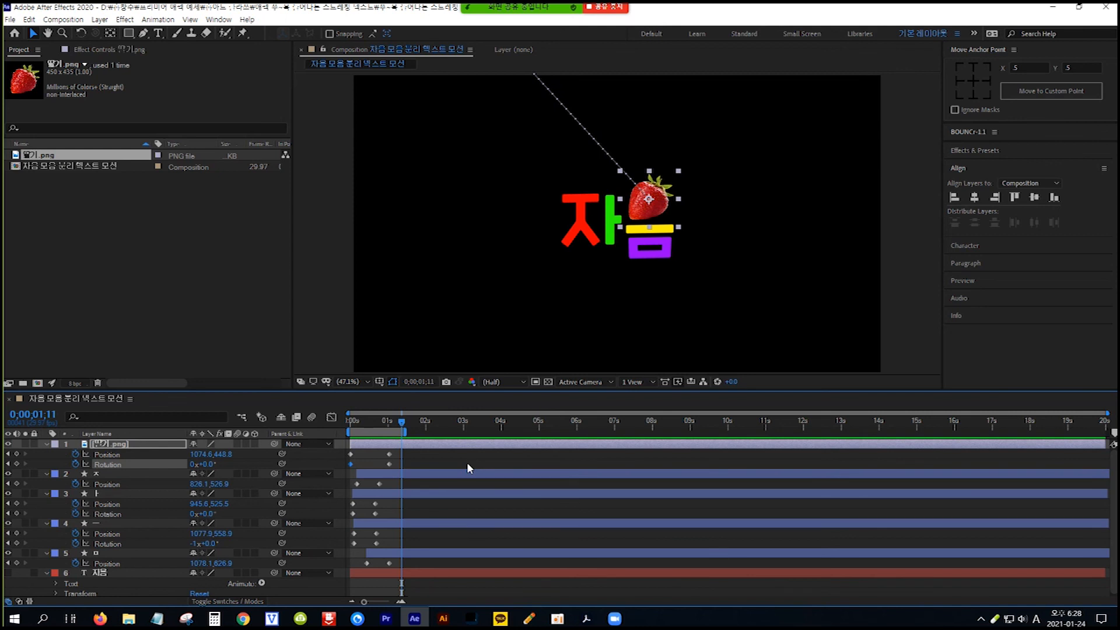
key("Home")
key("space")
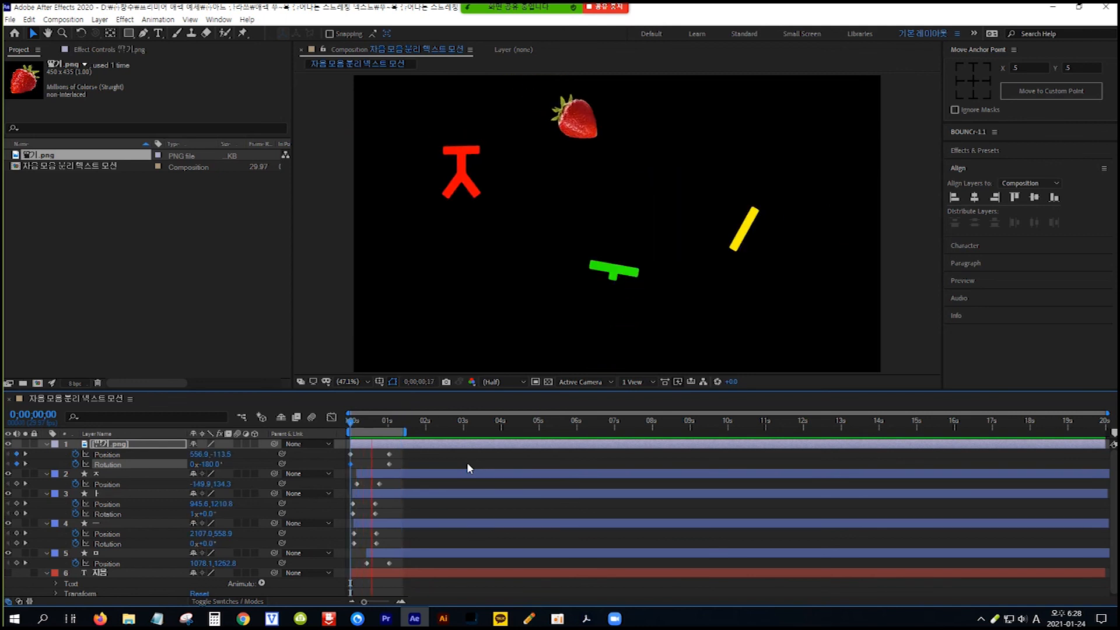